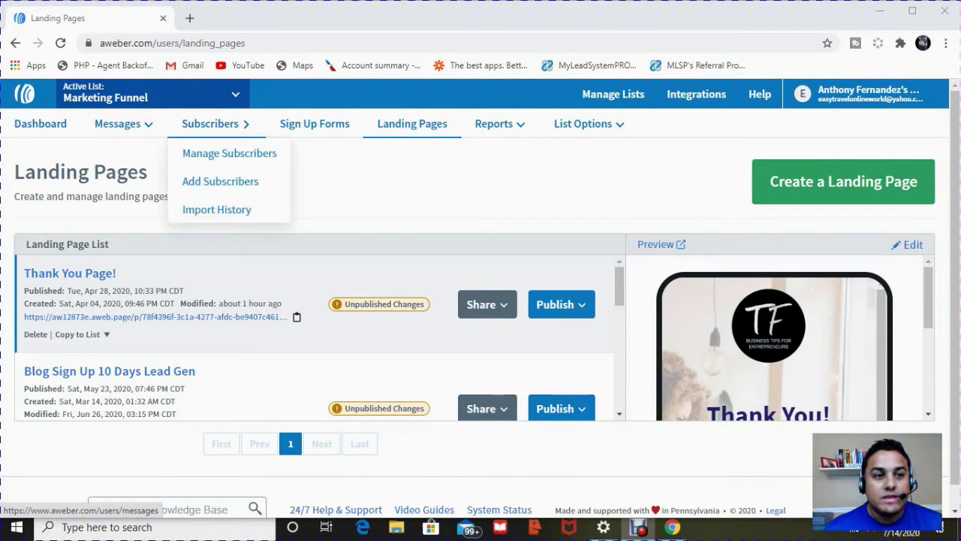
Step: Browse the Landing Page List and start creating a new landing page
{"action": "mouse_move", "coordinate": [118, 123]}
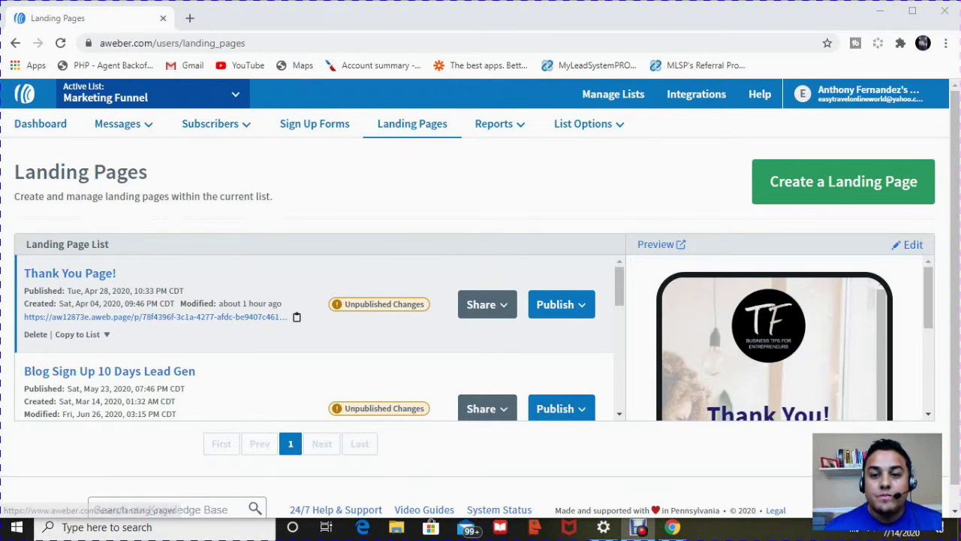
{"action": "scroll", "coordinate": [319, 336], "scroll_direction": "down", "scroll_amount": 2}
{"action": "scroll", "coordinate": [319, 336], "scroll_direction": "down", "scroll_amount": 4}
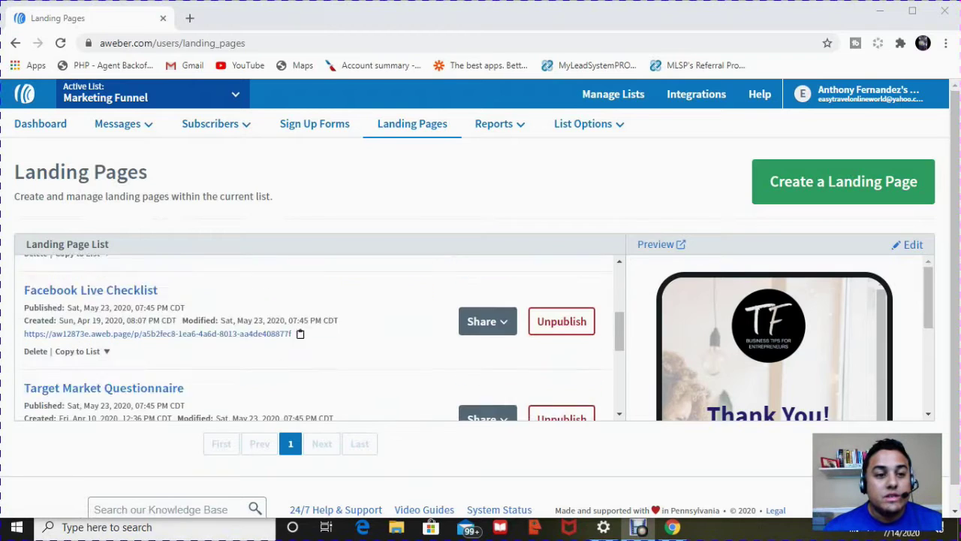
{"action": "scroll", "coordinate": [319, 337], "scroll_direction": "up", "scroll_amount": 7}
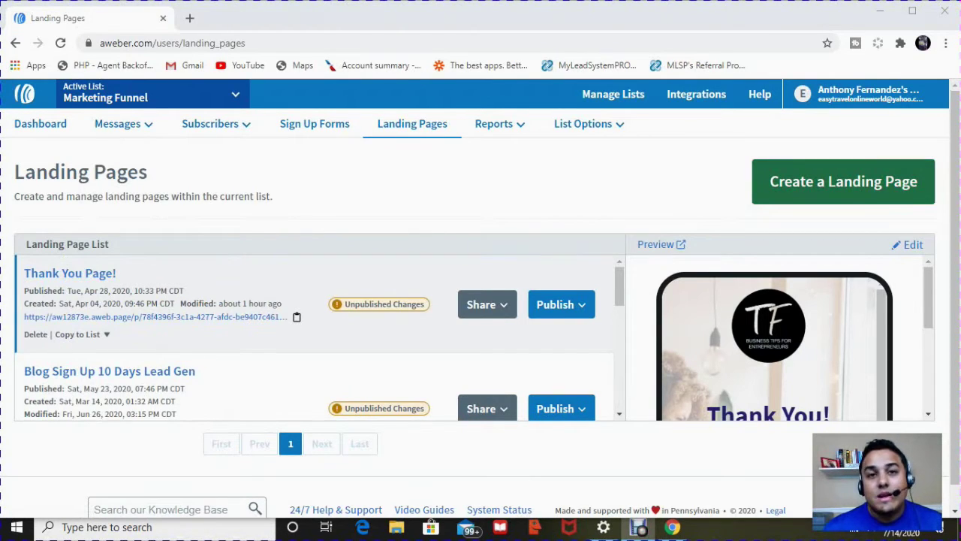
{"action": "left_click", "coordinate": [843, 181]}
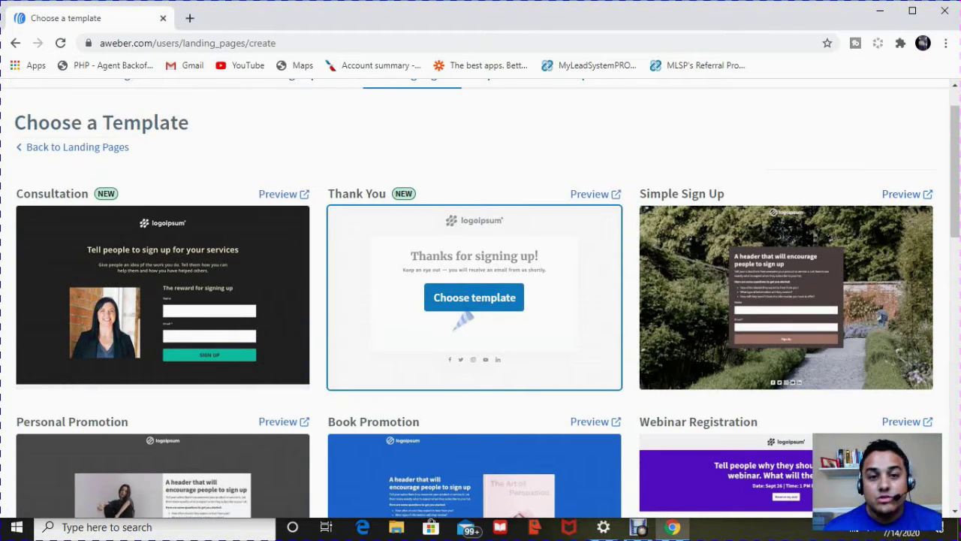
Step: Build the new landing page from the Simple Sign Up template
{"action": "scroll", "coordinate": [474, 316], "scroll_direction": "down", "scroll_amount": 2}
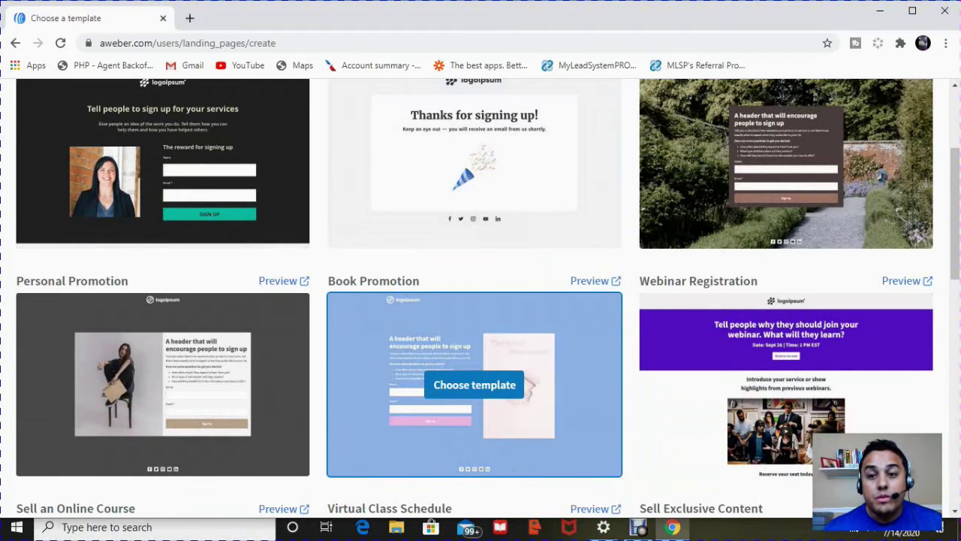
{"action": "scroll", "coordinate": [474, 315], "scroll_direction": "down", "scroll_amount": 2}
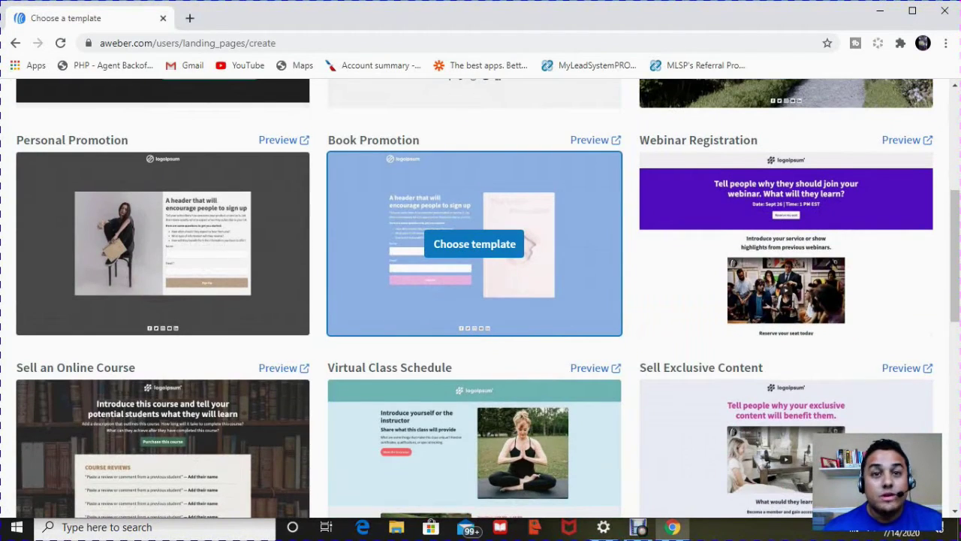
{"action": "scroll", "coordinate": [529, 244], "scroll_direction": "up", "scroll_amount": 5}
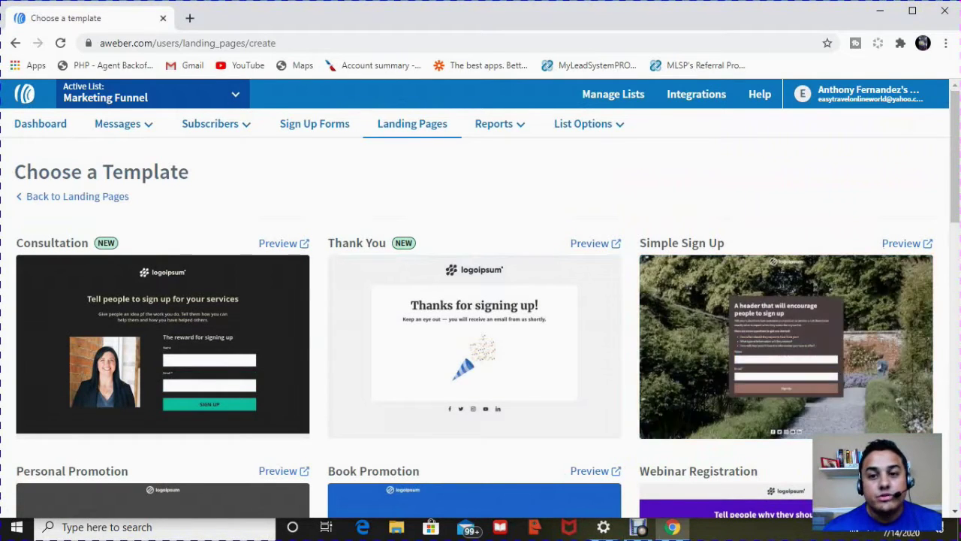
{"action": "mouse_move", "coordinate": [786, 346]}
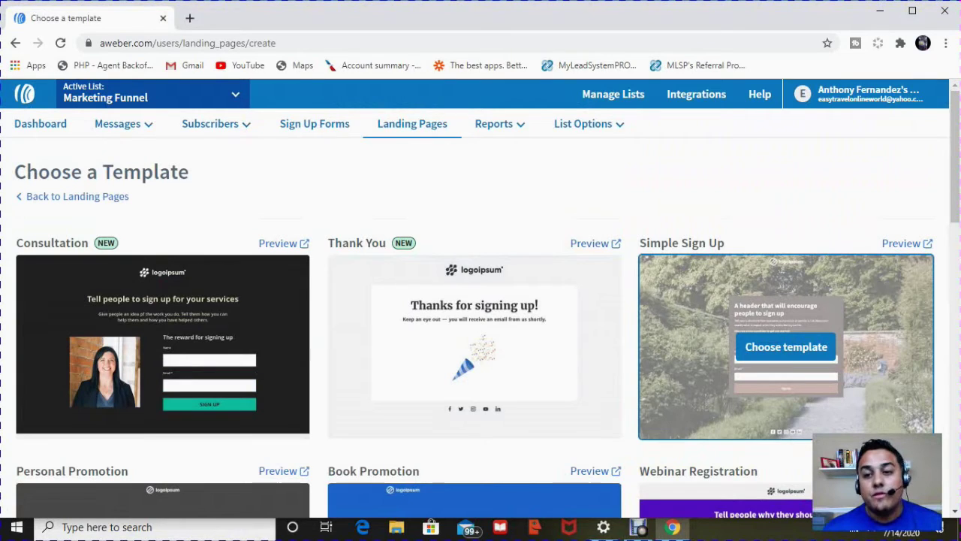
{"action": "left_click", "coordinate": [786, 346]}
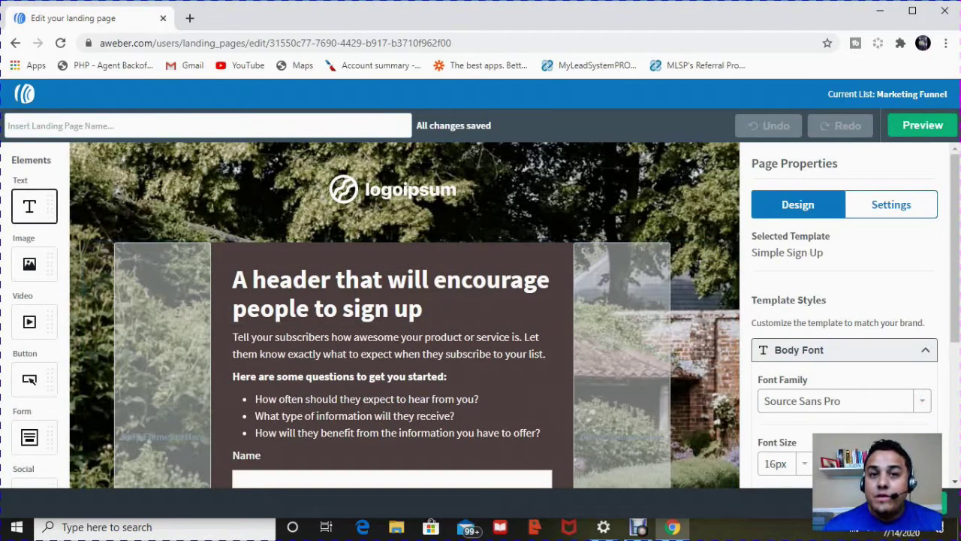
Step: Try dragging a Text element near the logo, review the Elements panel and canvas, then select the header
{"action": "mouse_move", "coordinate": [33, 206]}
{"action": "left_mouse_down"}
{"action": "mouse_move", "coordinate": [281, 215]}
{"action": "mouse_move", "coordinate": [113, 200]}
{"action": "mouse_move", "coordinate": [27, 205]}
{"action": "left_mouse_up"}
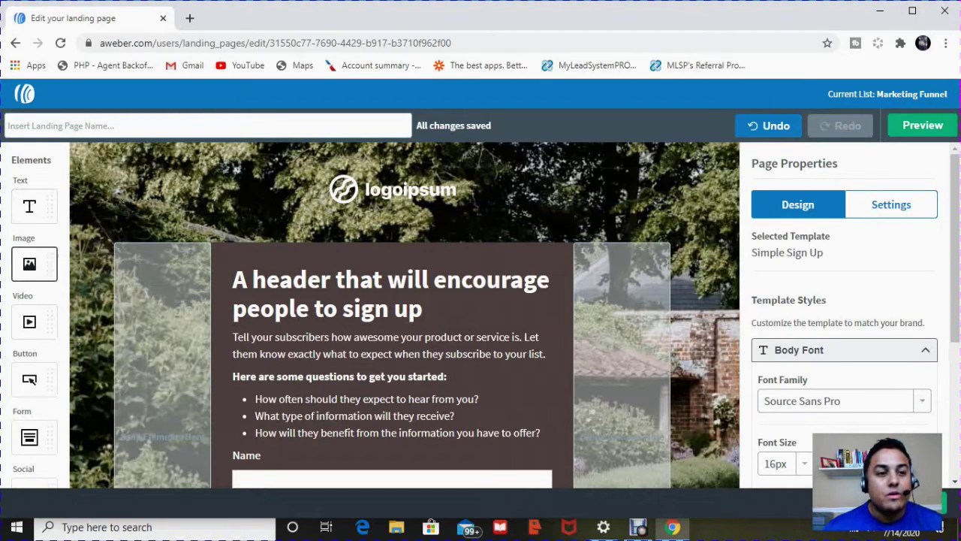
{"action": "scroll", "coordinate": [34, 263], "scroll_direction": "down", "scroll_amount": 2}
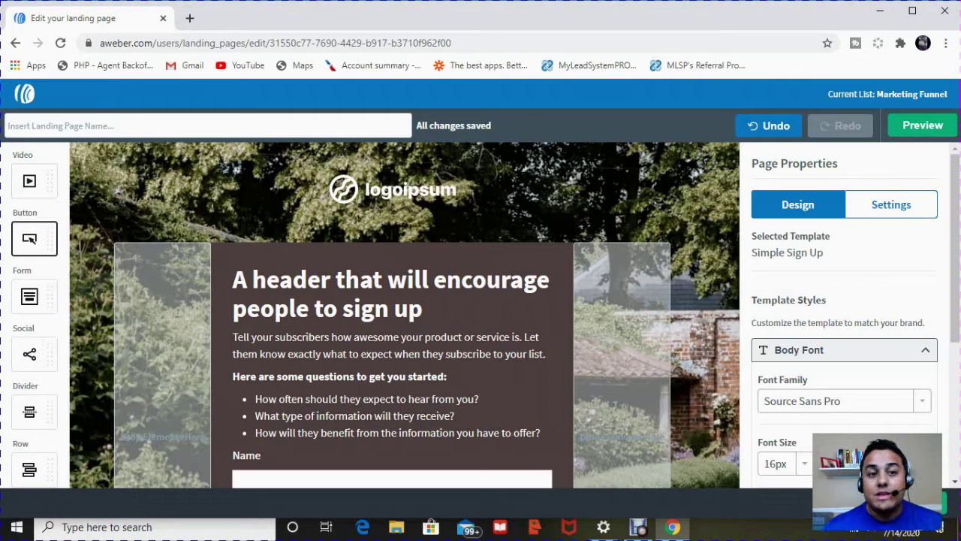
{"action": "scroll", "coordinate": [34, 285], "scroll_direction": "down", "scroll_amount": 1}
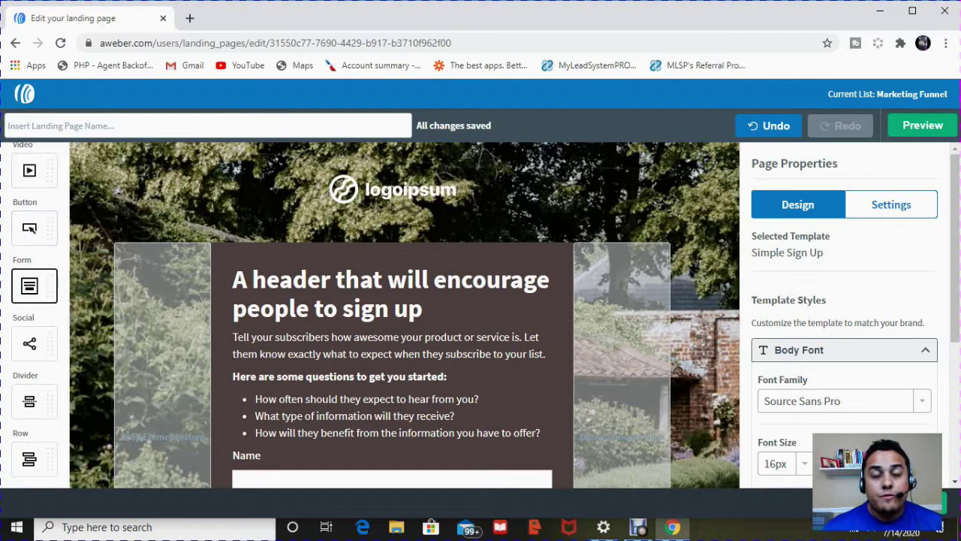
{"action": "scroll", "coordinate": [225, 281], "scroll_direction": "down", "scroll_amount": 2}
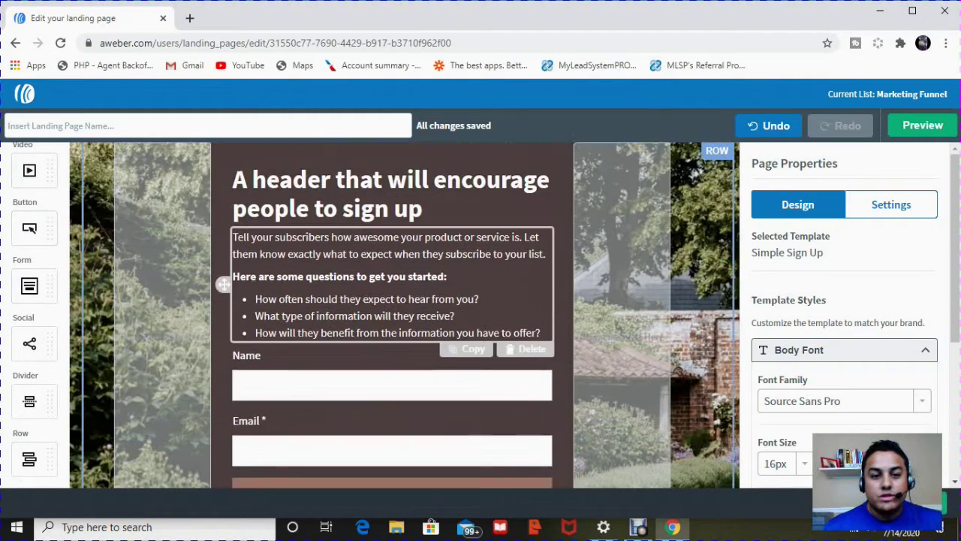
{"action": "scroll", "coordinate": [224, 389], "scroll_direction": "down", "scroll_amount": 1}
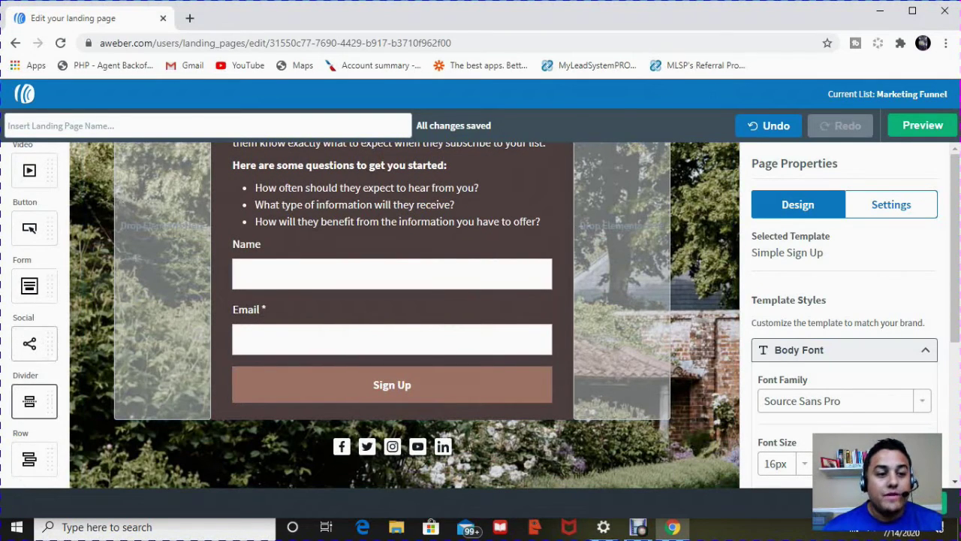
{"action": "scroll", "coordinate": [392, 300], "scroll_direction": "up", "scroll_amount": 3}
{"action": "scroll", "coordinate": [33, 322], "scroll_direction": "up", "scroll_amount": 2}
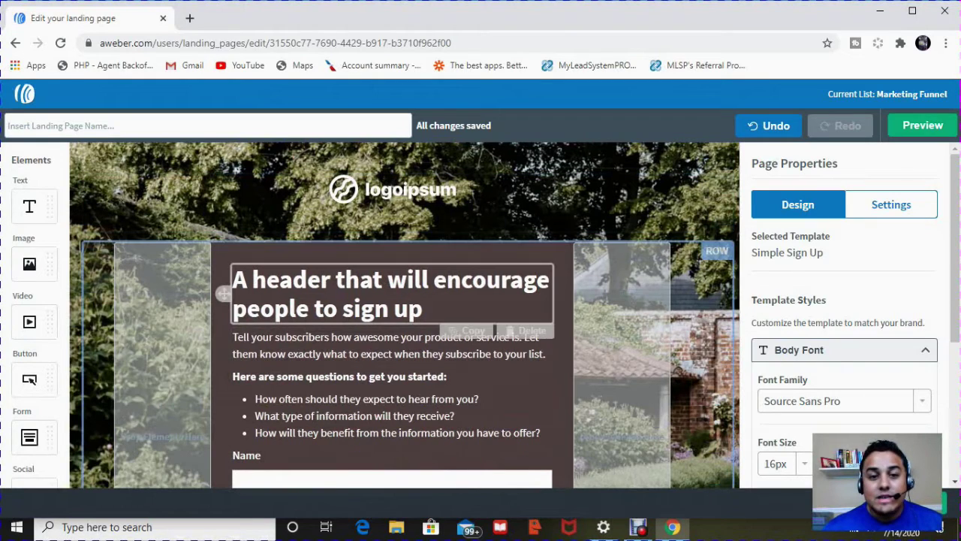
{"action": "left_click", "coordinate": [224, 293]}
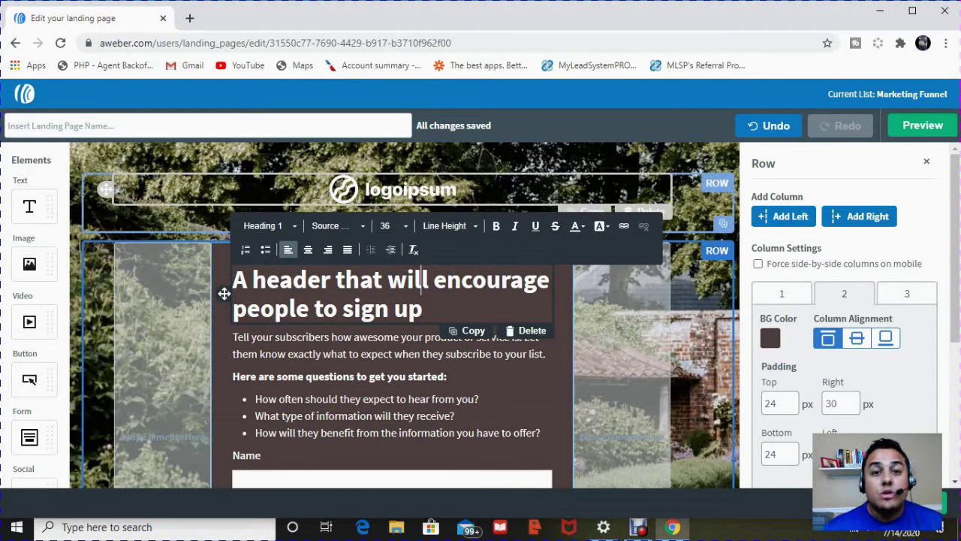
Step: Replace the logoipsum placeholder with the 'TF Business Tips for Entrepreneurs' image from the gallery
{"action": "left_click", "coordinate": [446, 193]}
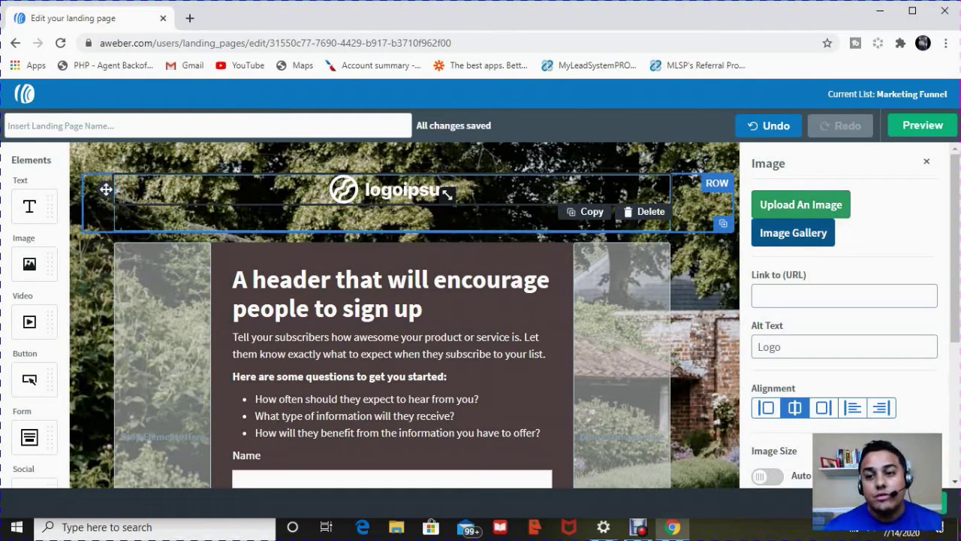
{"action": "left_click", "coordinate": [792, 233]}
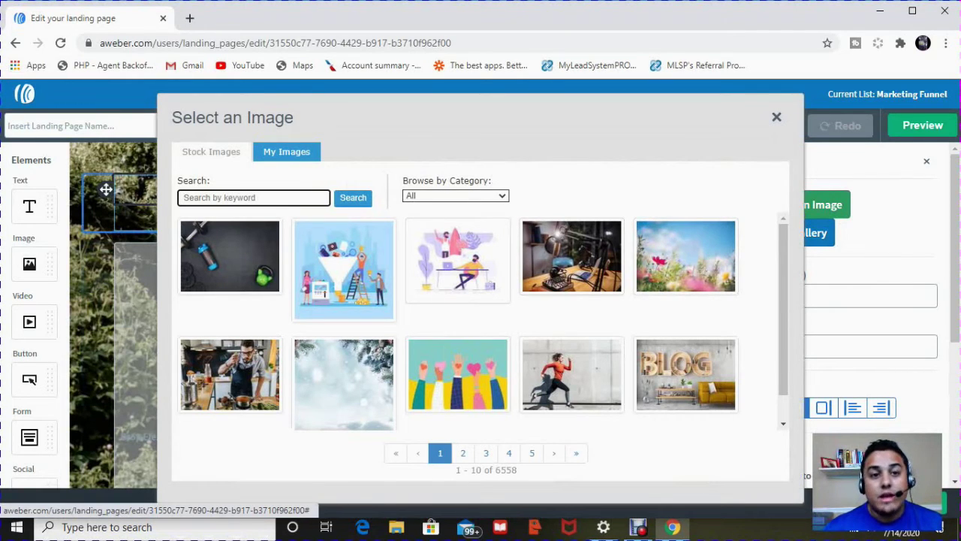
{"action": "left_click", "coordinate": [211, 151]}
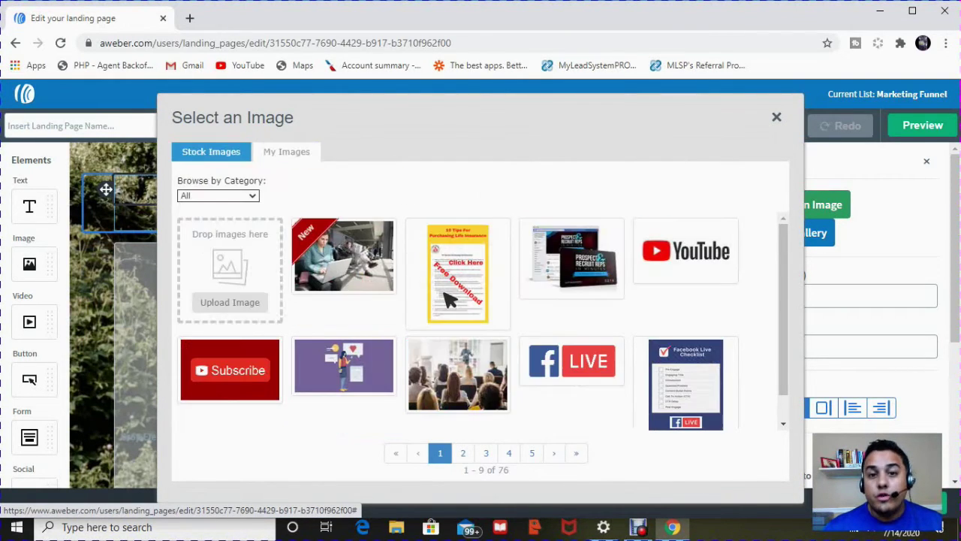
{"action": "left_click", "coordinate": [463, 452]}
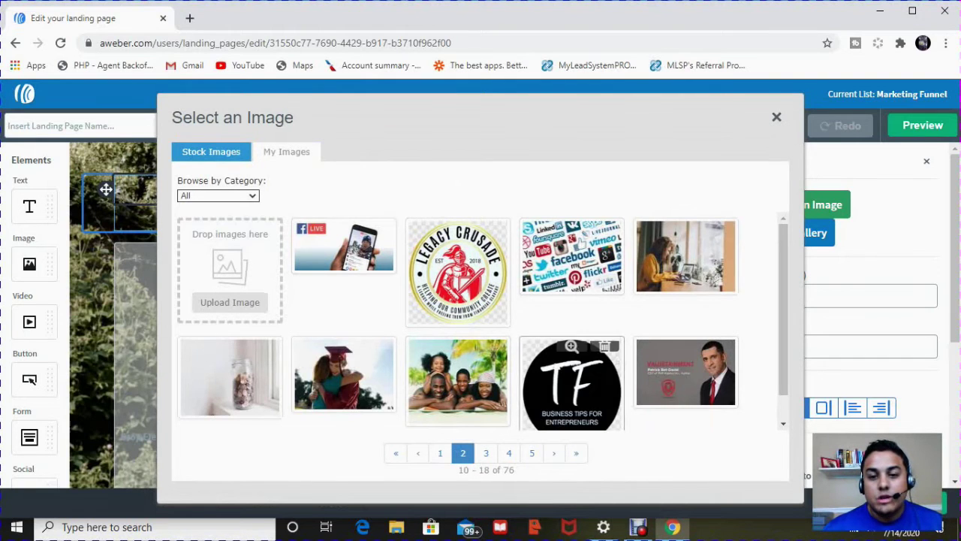
{"action": "left_click", "coordinate": [572, 383]}
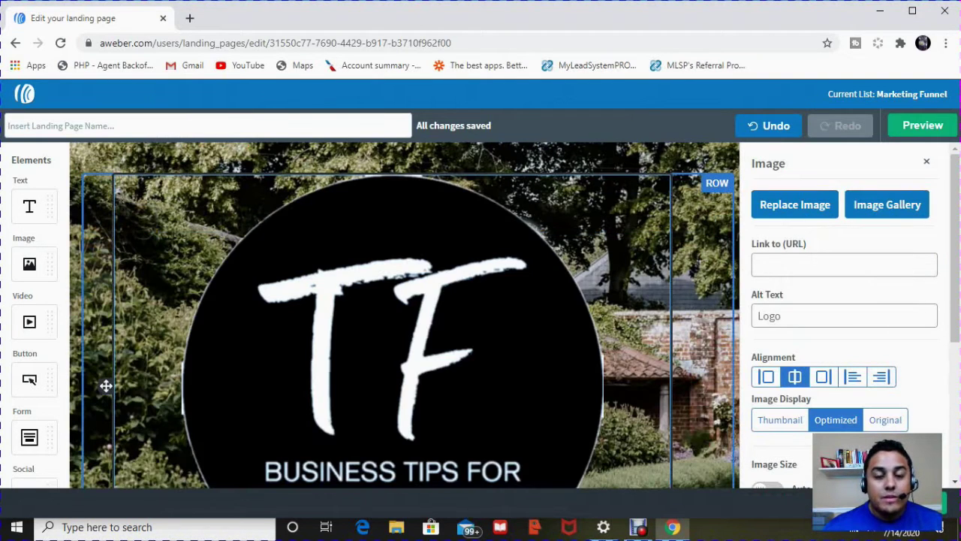
Step: Try the logo's alignment options, keep it centred, and shrink it to a 150 px thumbnail
{"action": "scroll", "coordinate": [106, 315], "scroll_direction": "down", "scroll_amount": 2}
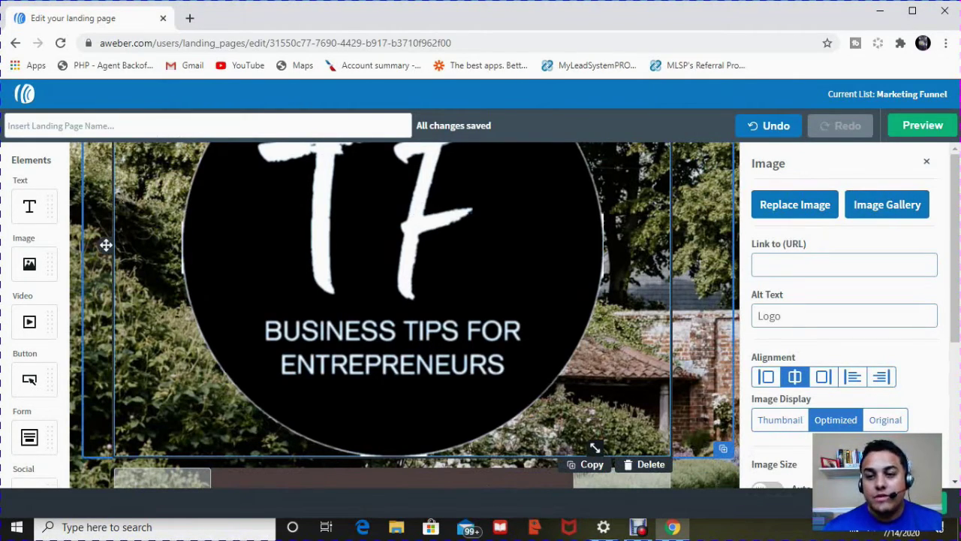
{"action": "scroll", "coordinate": [845, 316], "scroll_direction": "down", "scroll_amount": 1}
{"action": "left_click", "coordinate": [766, 307]}
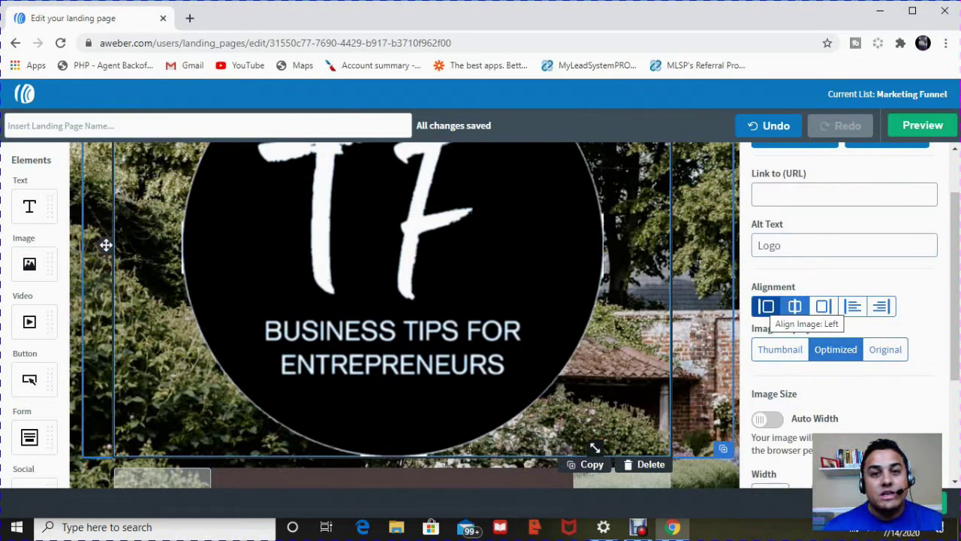
{"action": "left_click", "coordinate": [823, 306]}
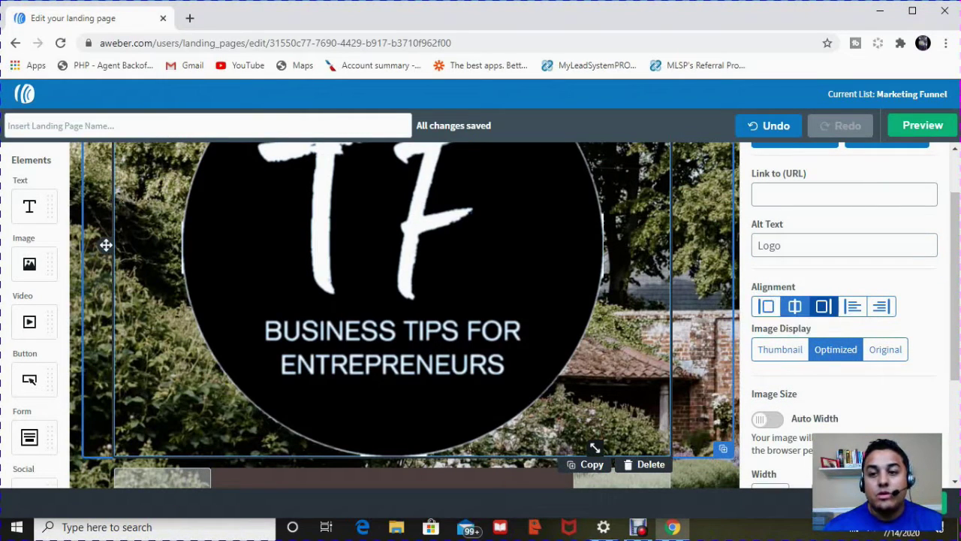
{"action": "left_click", "coordinate": [852, 307]}
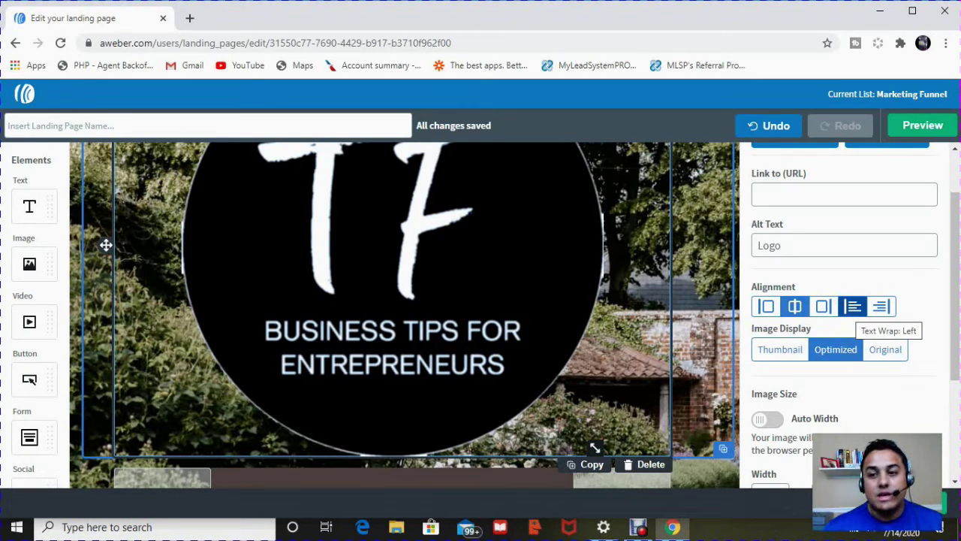
{"action": "left_click", "coordinate": [852, 306]}
{"action": "left_click", "coordinate": [780, 349]}
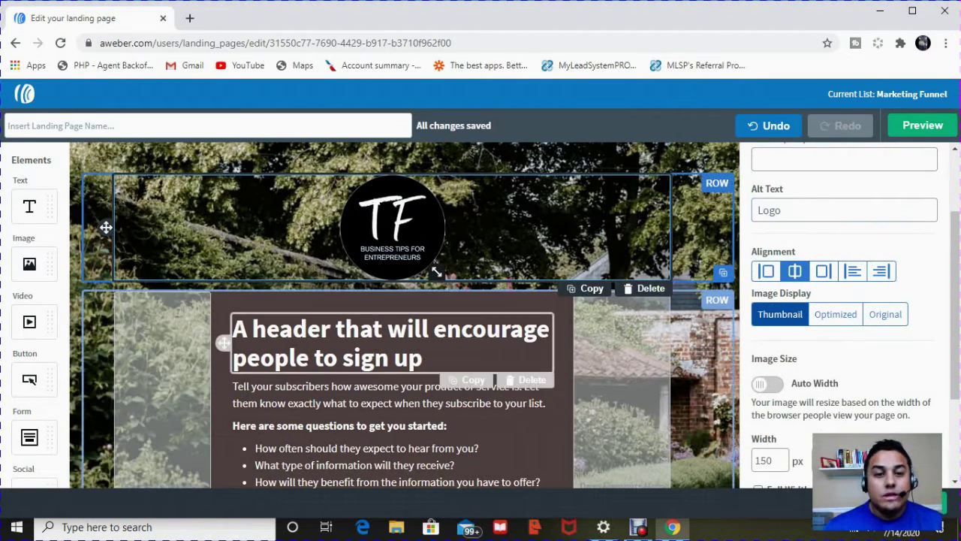
{"action": "left_click", "coordinate": [386, 328]}
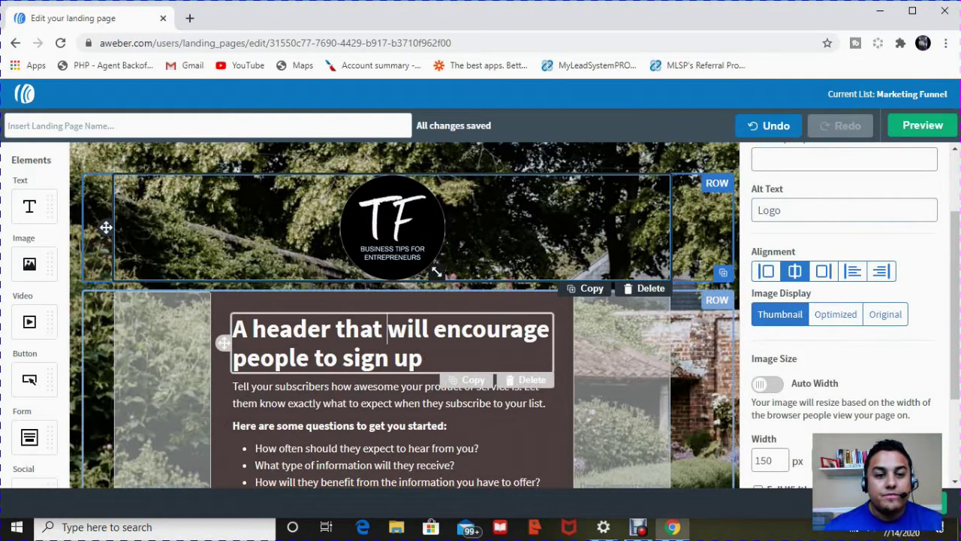
Step: Replace the placeholder header with 'Do you struggle with generating leads online?'
{"action": "left_click_drag", "start_coordinate": [424, 358], "coordinate": [224, 343]}
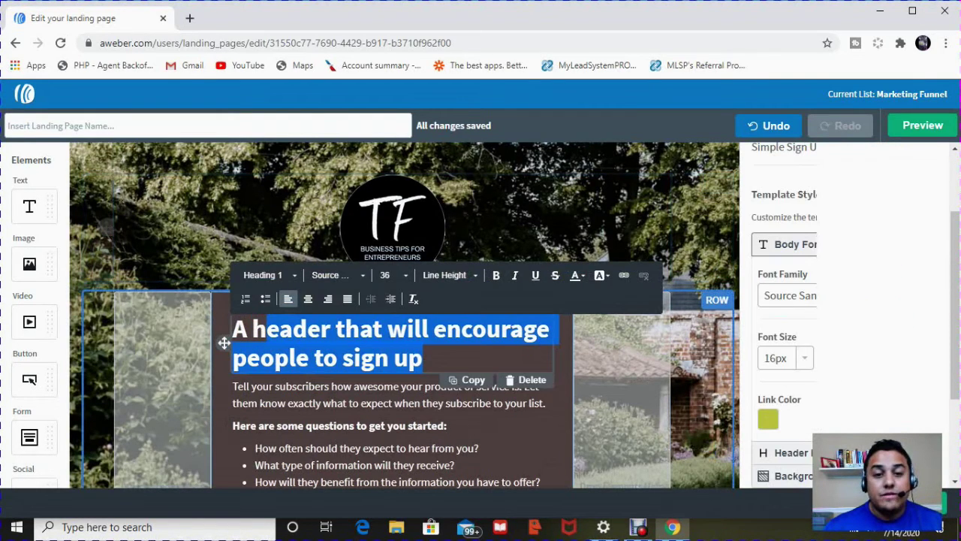
{"action": "key", "text": "End"}
{"action": "key", "text": "ctrl+shift+Left"}
{"action": "key", "text": "ctrl+shift+Left"}
{"action": "key", "text": "ctrl+shift+Left"}
{"action": "key", "text": "ctrl+shift+Left"}
{"action": "key", "text": "ctrl+shift+Left"}
{"action": "key", "text": "ctrl+shift+Left"}
{"action": "key", "text": "ctrl+shift+Left"}
{"action": "key", "text": "ctrl+shift+Left"}
{"action": "key", "text": "ctrl+shift+Left"}
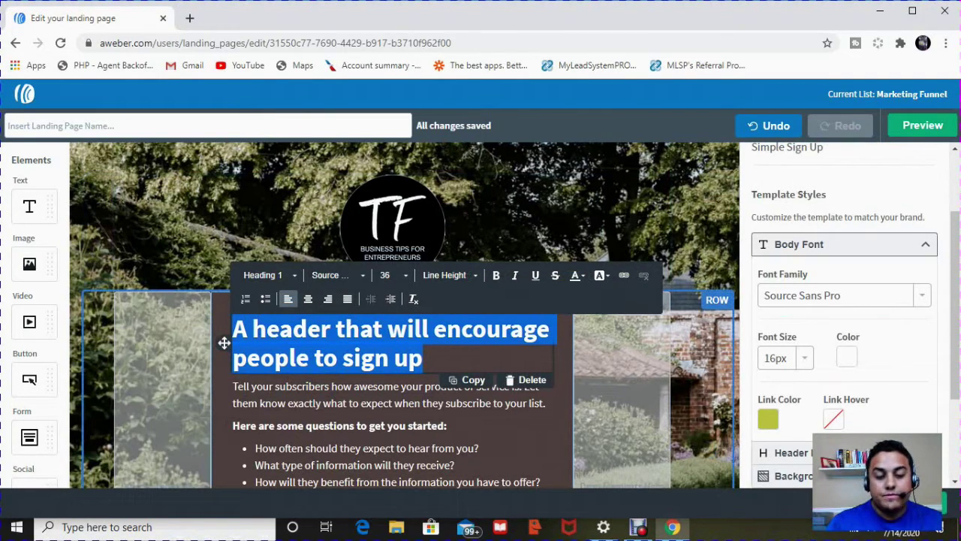
{"action": "type", "text": "Do you st"}
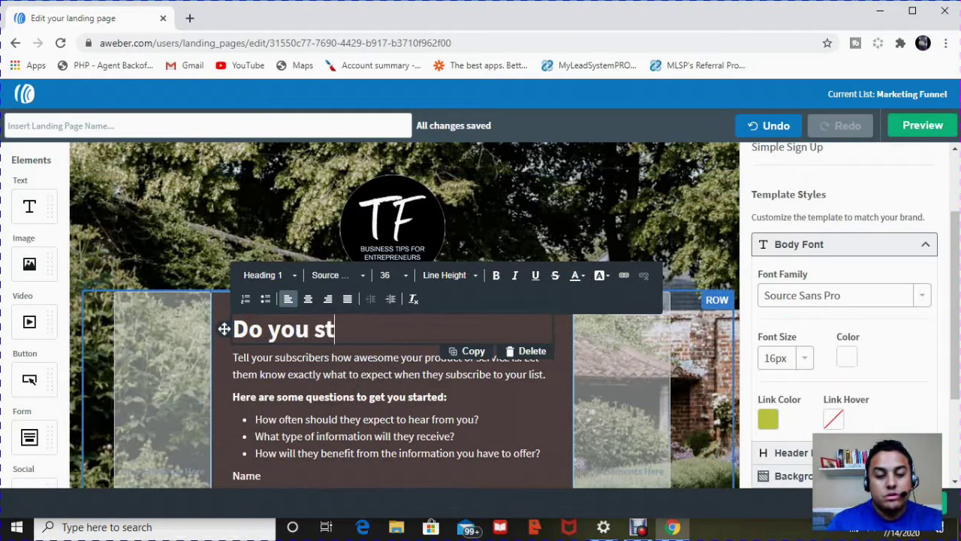
{"action": "type", "text": "ruggl"}
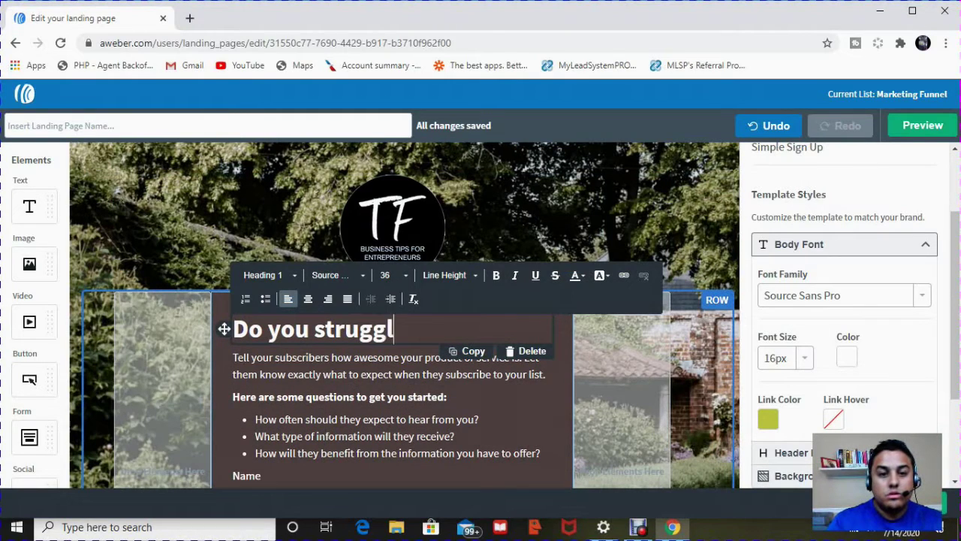
{"action": "type", "text": "e with g"}
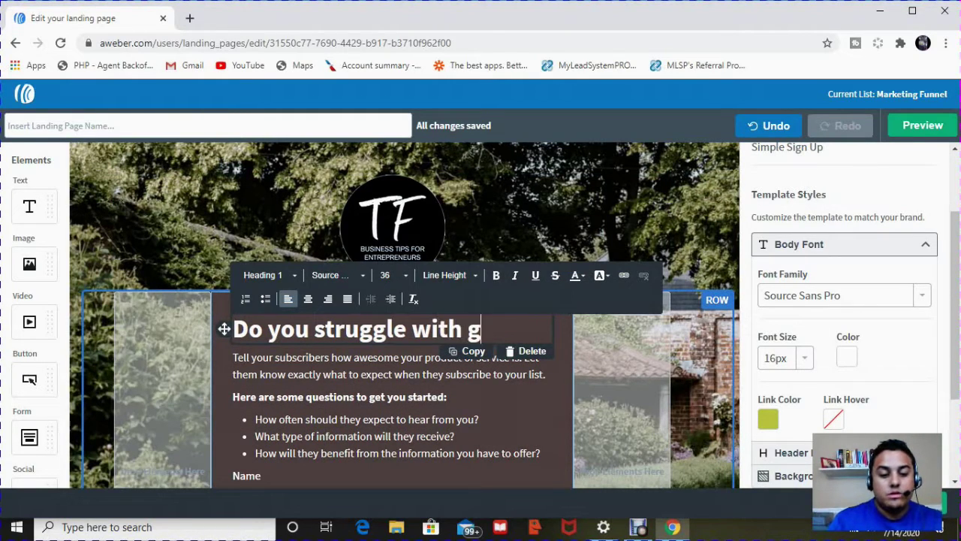
{"action": "type", "text": "enerating l"}
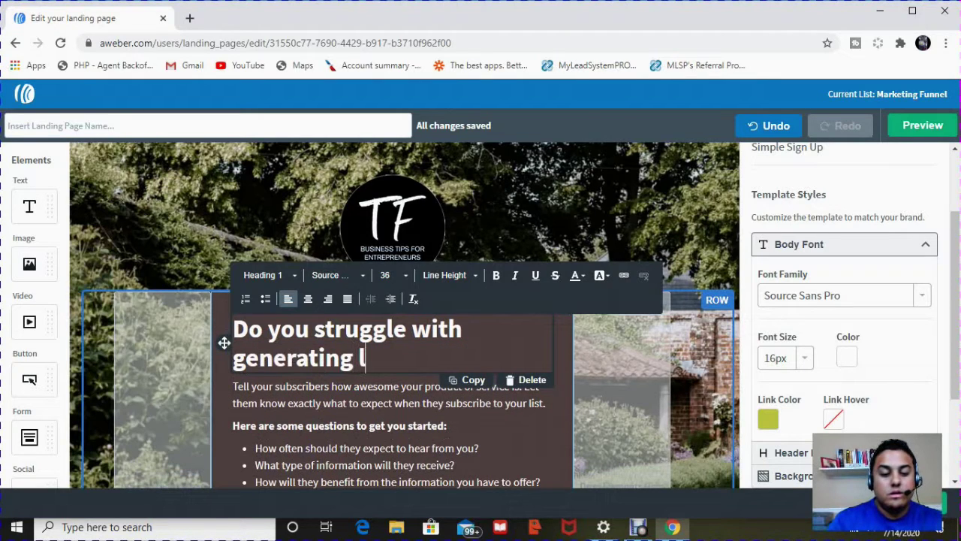
{"action": "type", "text": "eads online?"}
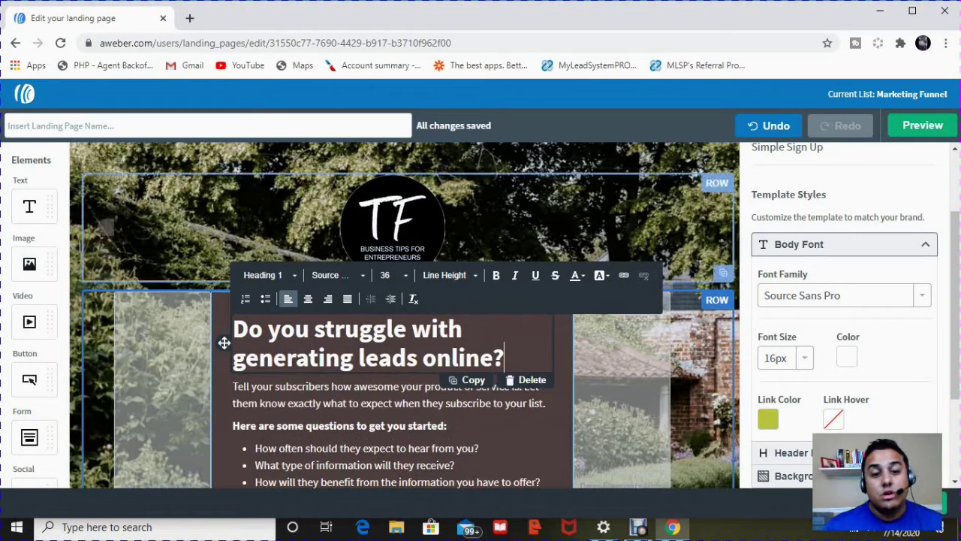
{"action": "left_click", "coordinate": [335, 402]}
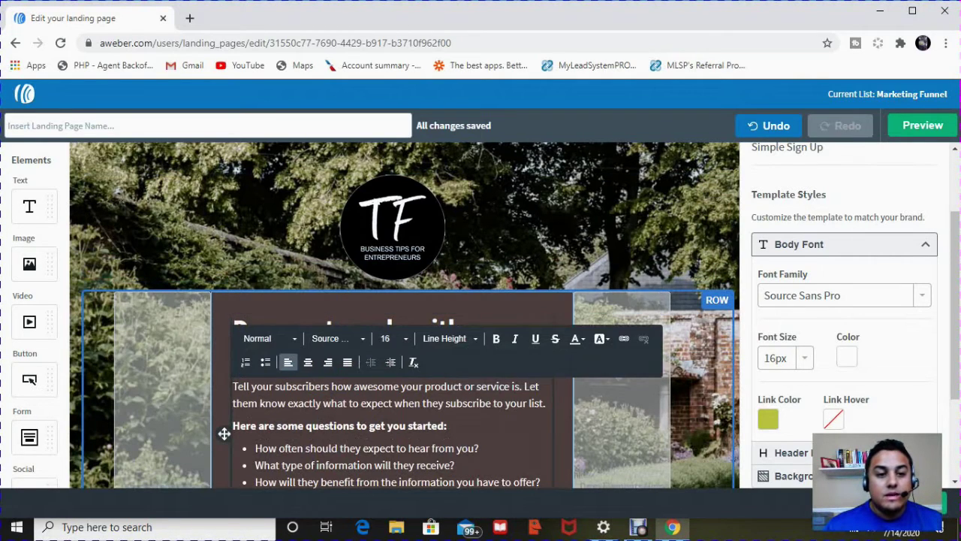
Step: Replace the intro paragraph with 'Our program will give you the ability to generate leads in the matter of minutes.'
{"action": "left_click_drag", "start_coordinate": [233, 385], "coordinate": [545, 403]}
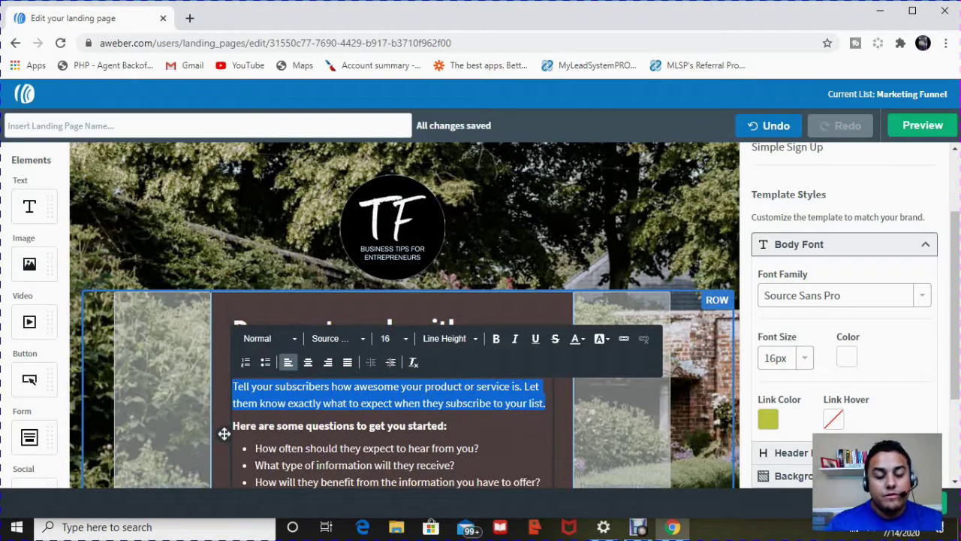
{"action": "type", "text": "Ou"}
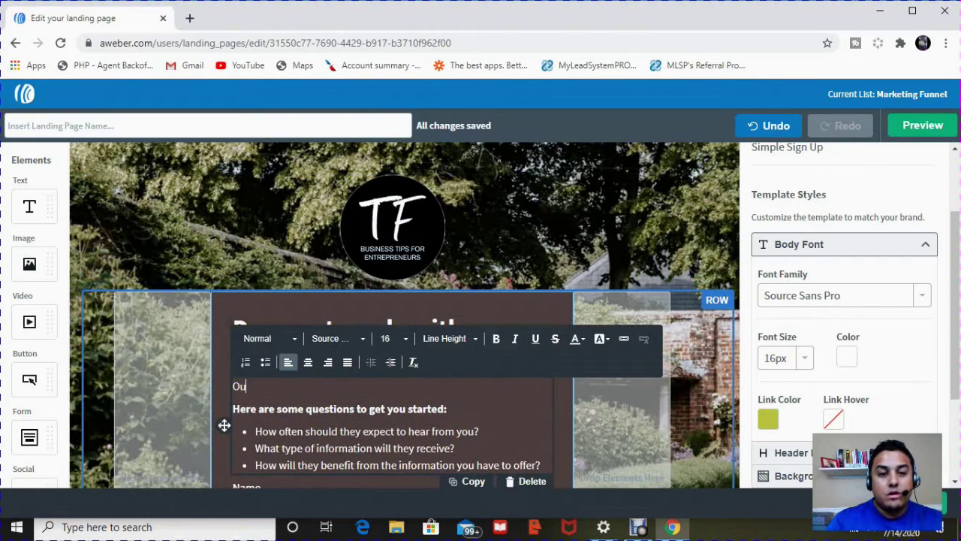
{"action": "type", "text": "r program "}
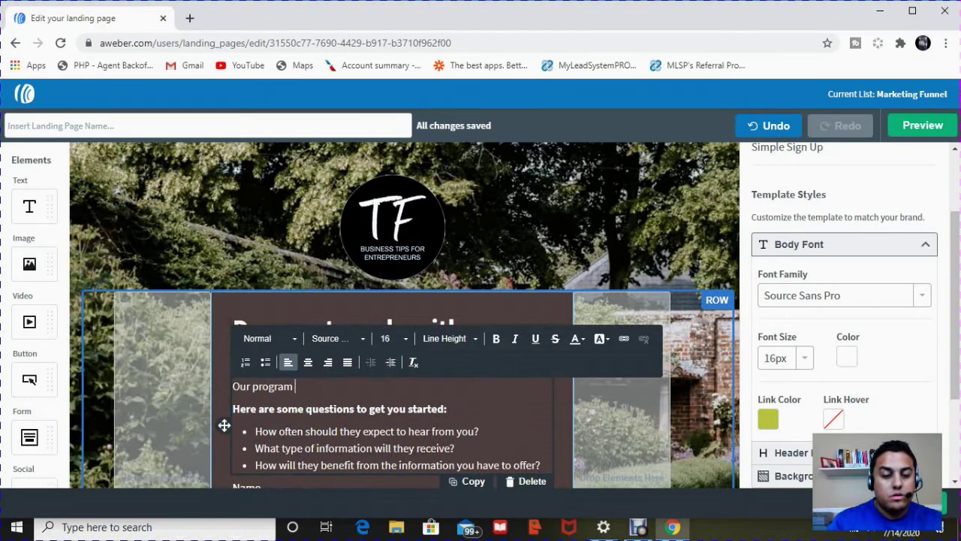
{"action": "type", "text": "iwi"}
{"action": "key", "text": "BackSpace"}
{"action": "type", "text": "ill "}
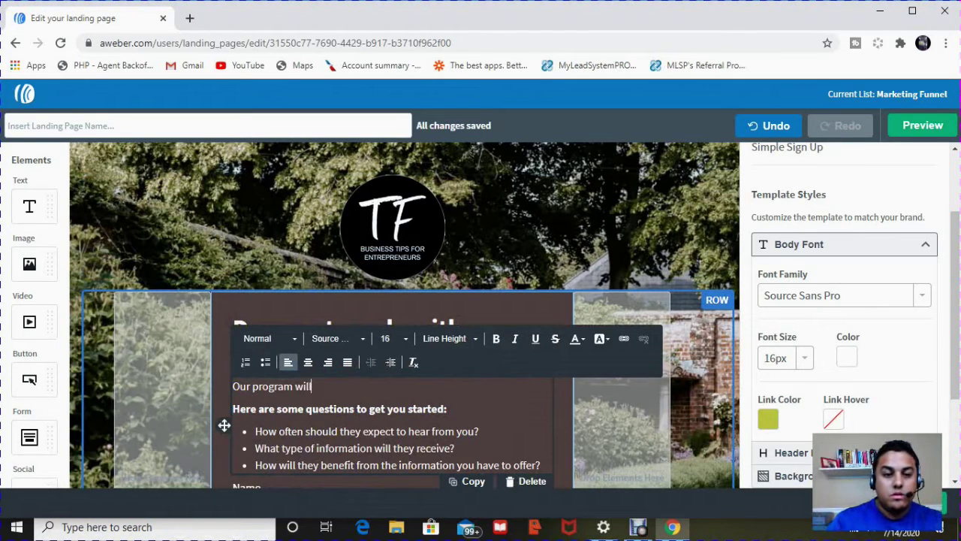
{"action": "type", "text": "g"}
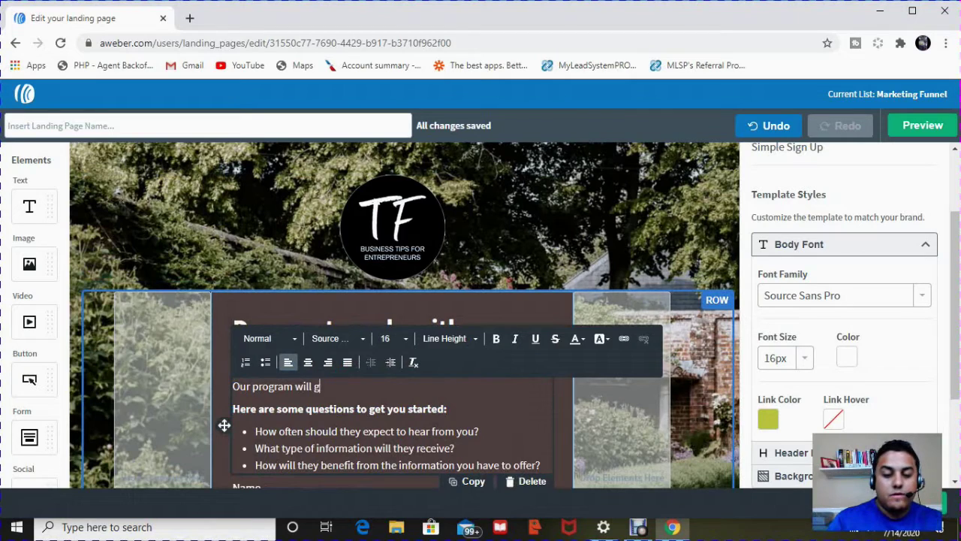
{"action": "type", "text": "ive you th"}
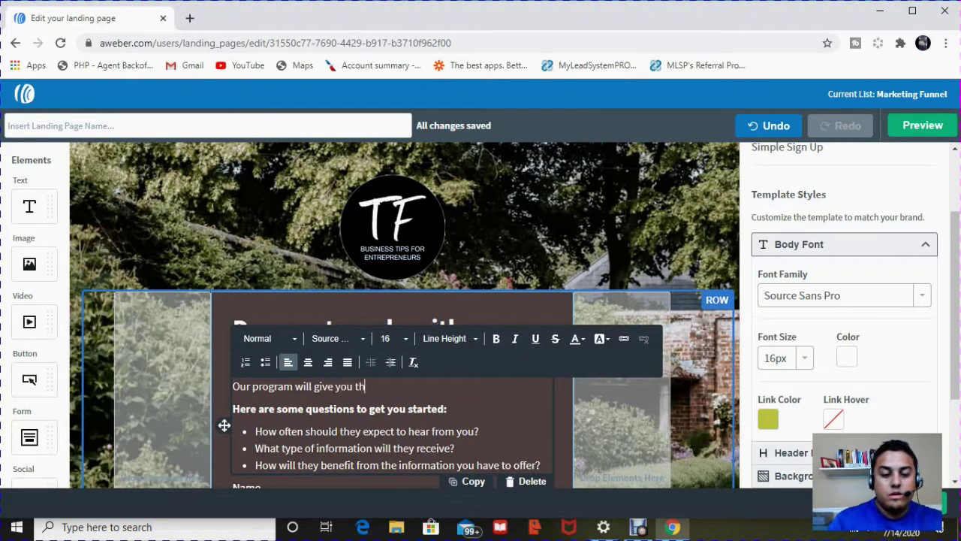
{"action": "type", "text": "e ab"}
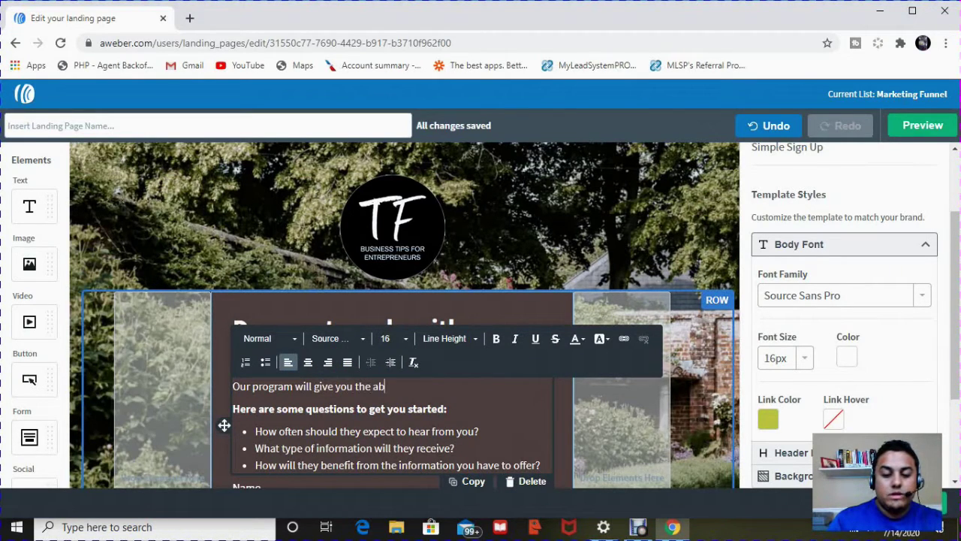
{"action": "type", "text": "ility to g"}
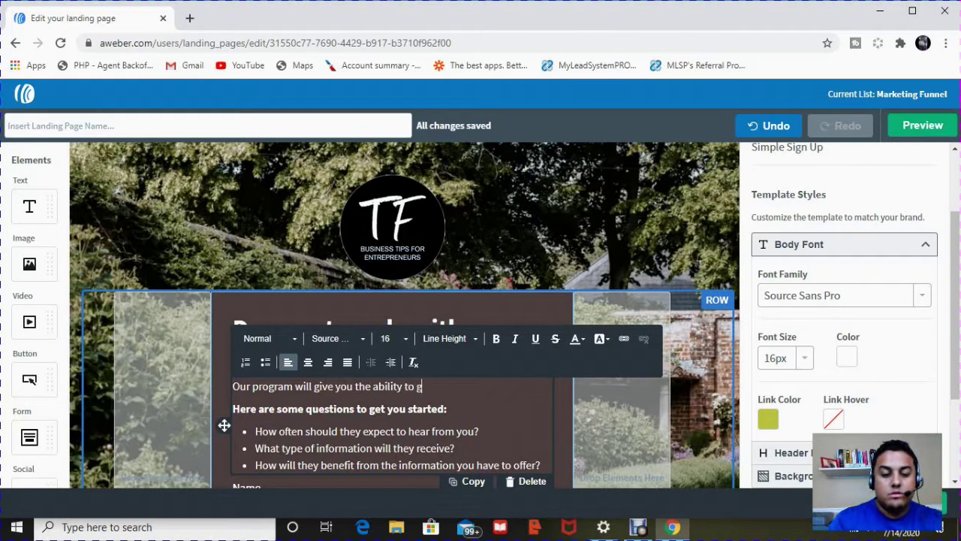
{"action": "type", "text": "enerate "}
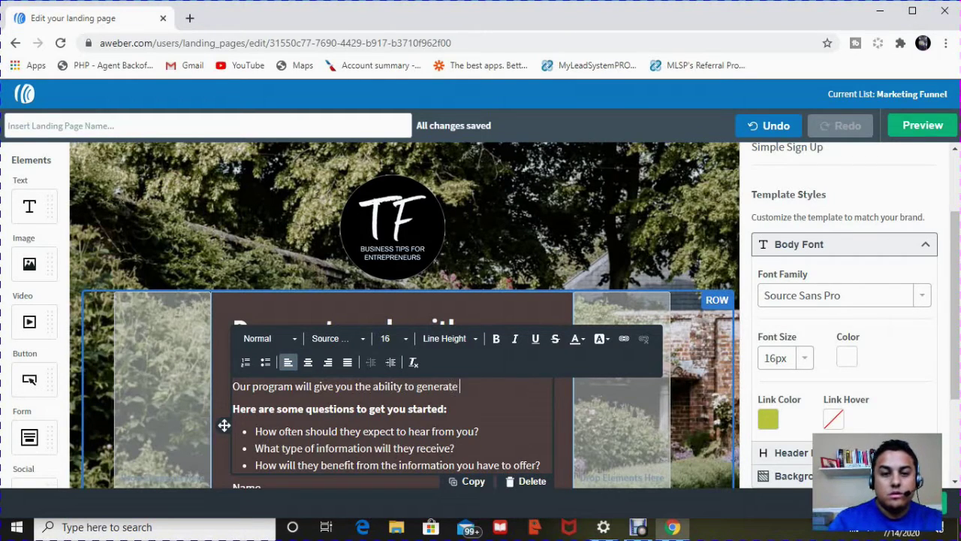
{"action": "type", "text": "leads i"}
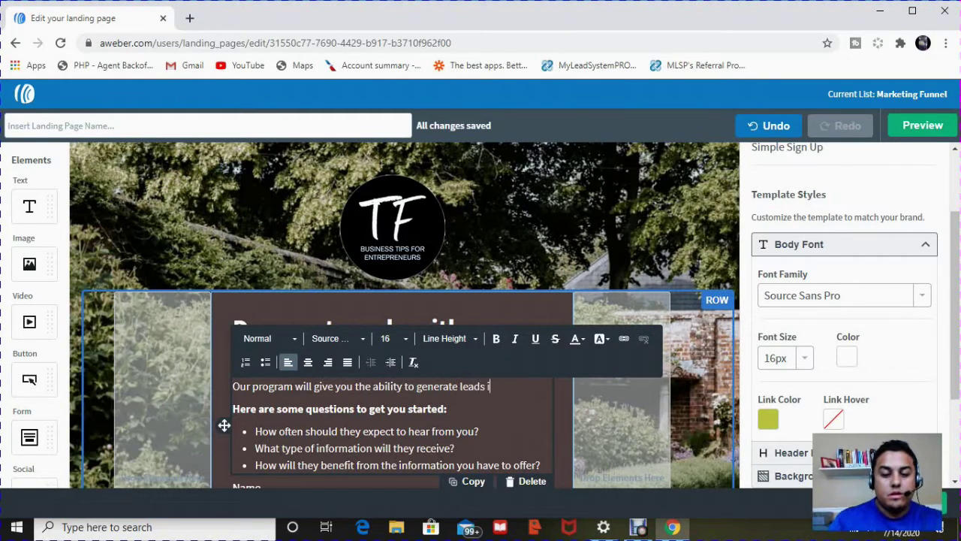
{"action": "type", "text": "n the matter"}
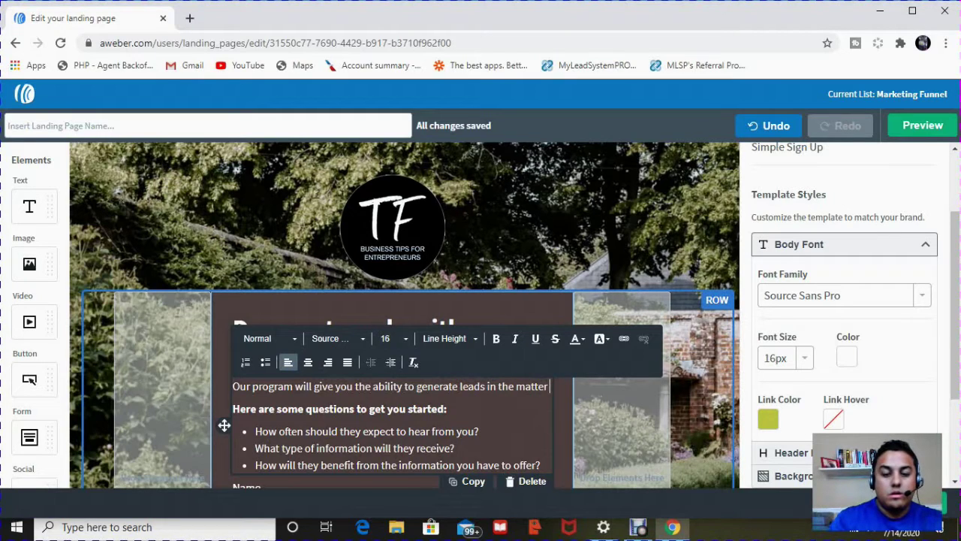
{"action": "type", "text": " of minutes"}
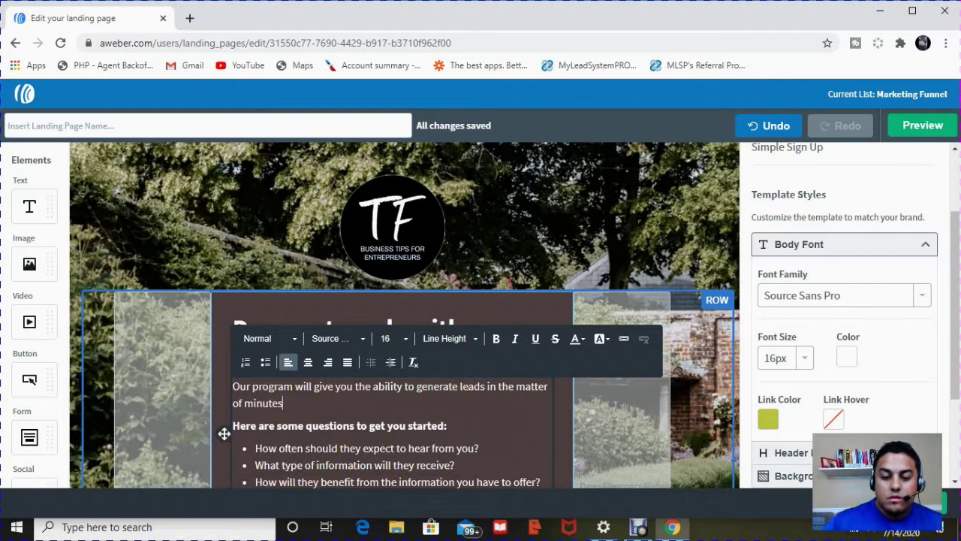
{"action": "type", "text": "."}
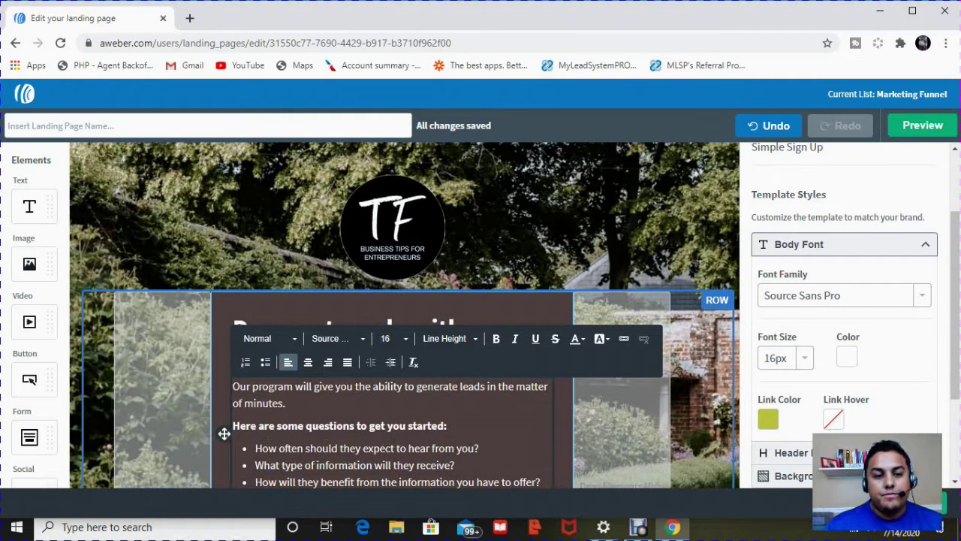
Step: Change the bold subheading to 'Have you struggled with the following:'
{"action": "scroll", "coordinate": [405, 338], "scroll_direction": "down", "scroll_amount": 1}
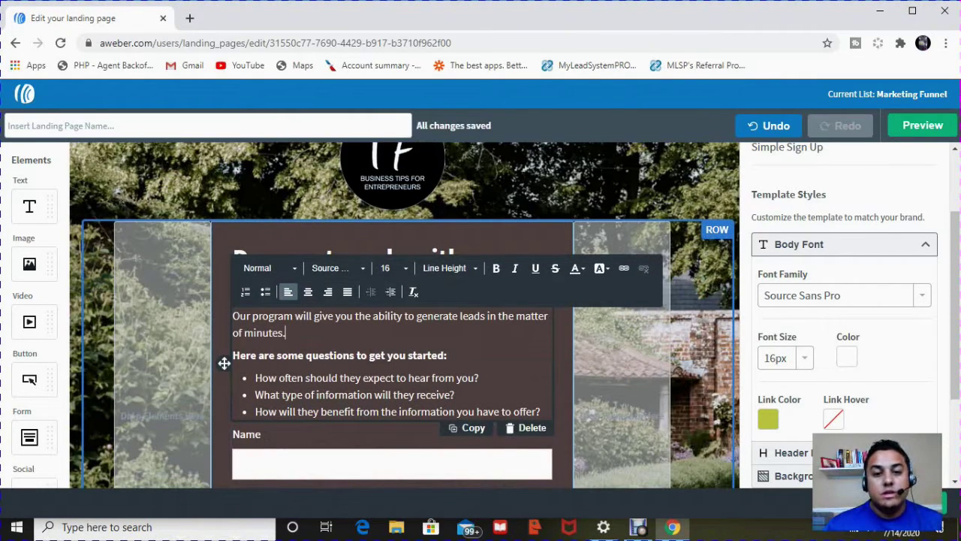
{"action": "key", "text": "Down"}
{"action": "key", "text": "End"}
{"action": "key", "text": "ctrl+shift+Left"}
{"action": "key", "text": "ctrl+shift+Left"}
{"action": "key", "text": "ctrl+shift+Left"}
{"action": "key", "text": "ctrl+shift+Left"}
{"action": "key", "text": "ctrl+shift+Left"}
{"action": "key", "text": "ctrl+shift+Left"}
{"action": "key", "text": "ctrl+shift+Left"}
{"action": "key", "text": "ctrl+shift+Left"}
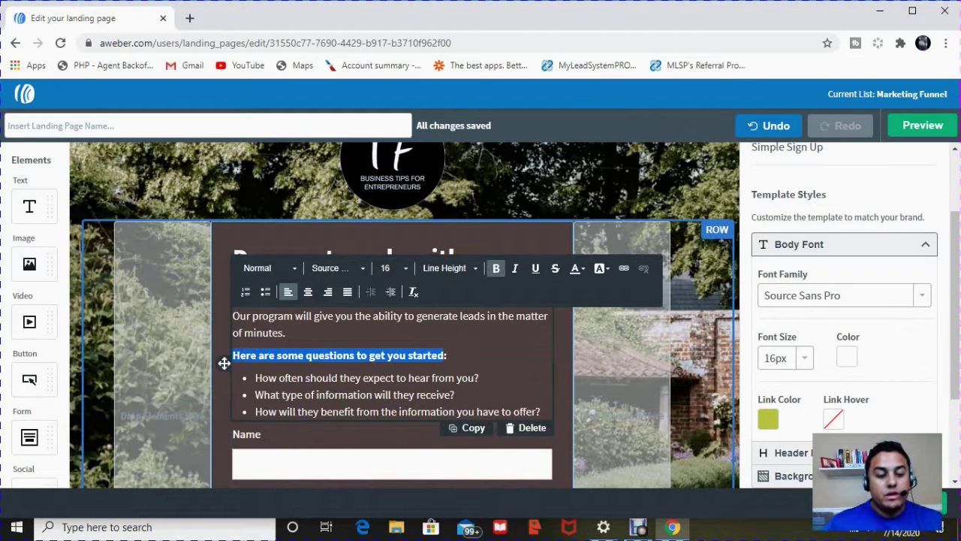
{"action": "type", "text": "Have you "}
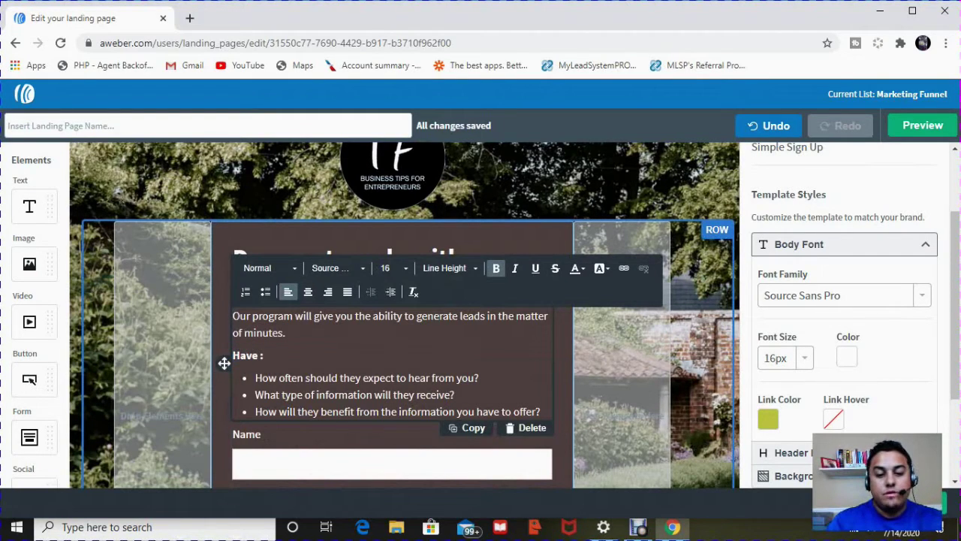
{"action": "type", "text": "strugg"}
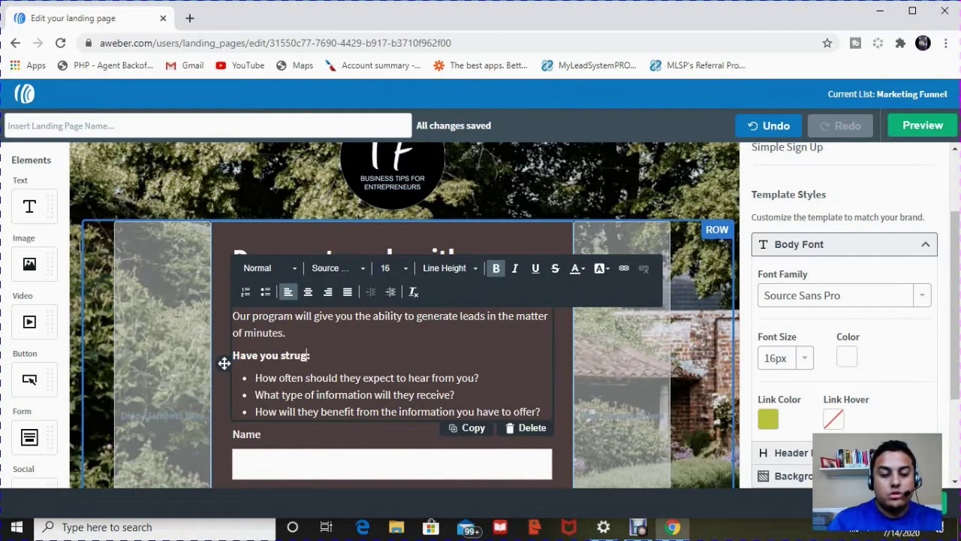
{"action": "type", "text": "led with"}
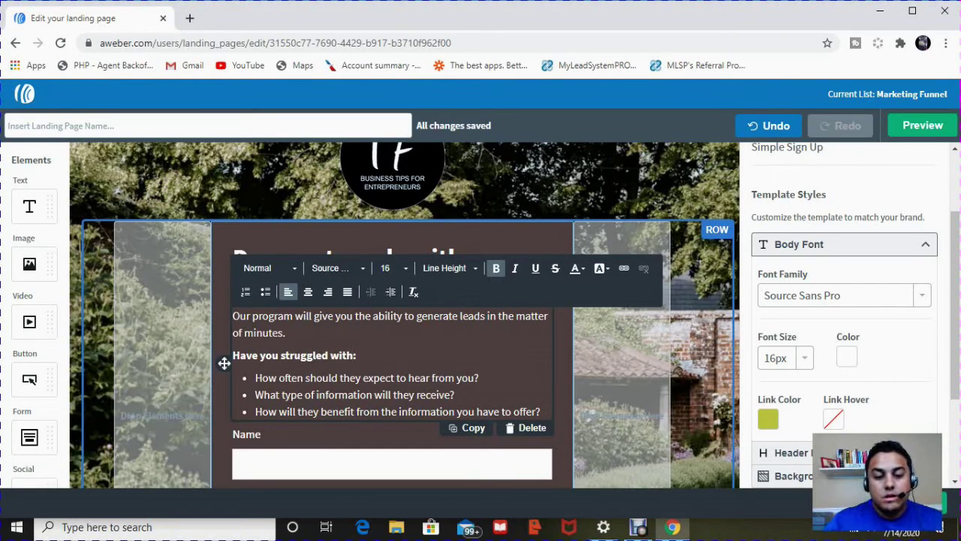
{"action": "type", "text": " the following"}
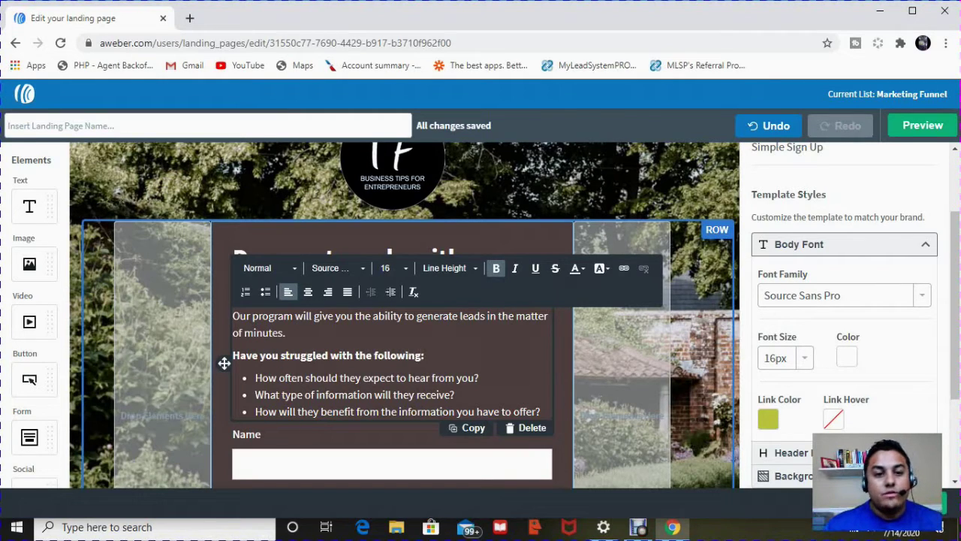
{"action": "key", "text": "shift+Right"}
{"action": "key", "text": "shift+Right"}
{"action": "key", "text": "shift+Right"}
{"action": "key", "text": "shift+Right"}
{"action": "key", "text": "shift+Right"}
{"action": "key", "text": "shift+Right"}
{"action": "key", "text": "shift+Right"}
{"action": "key", "text": "shift+Right"}
{"action": "key", "text": "shift+Right"}
{"action": "key", "text": "shift+Right"}
{"action": "key", "text": "shift+Right"}
{"action": "key", "text": "shift+Right"}
{"action": "key", "text": "shift+Right"}
{"action": "key", "text": "shift+Right"}
{"action": "key", "text": "shift+Right"}
{"action": "key", "text": "shift+Right"}
{"action": "key", "text": "shift+Right"}
{"action": "key", "text": "shift+Right"}
{"action": "key", "text": "shift+Right"}
{"action": "key", "text": "shift+Right"}
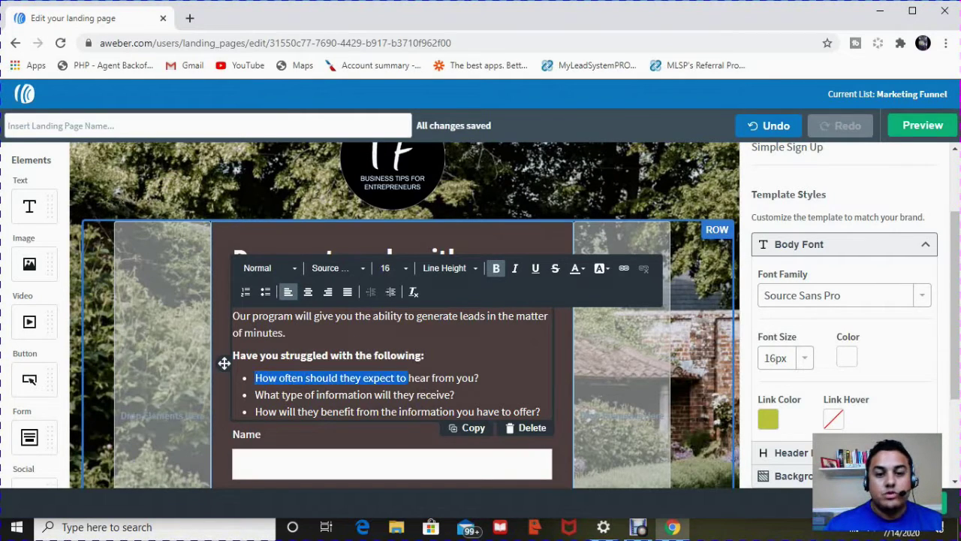
Step: Rewrite the first two bullets as 'Spending money on programs that don't work' and 'Spending time on social media with no results'
{"action": "key", "text": "shift+Right"}
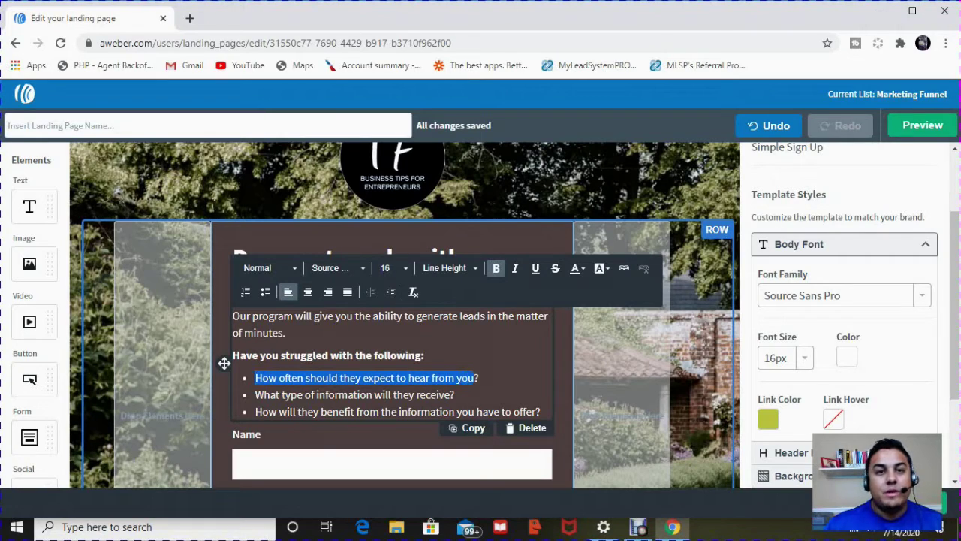
{"action": "type", "text": "Spending mo"}
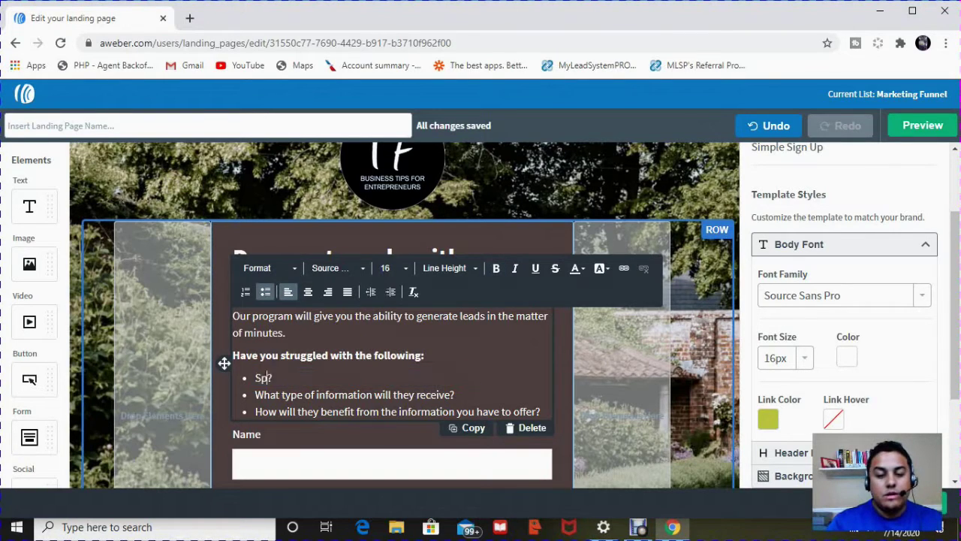
{"action": "type", "text": "ney"}
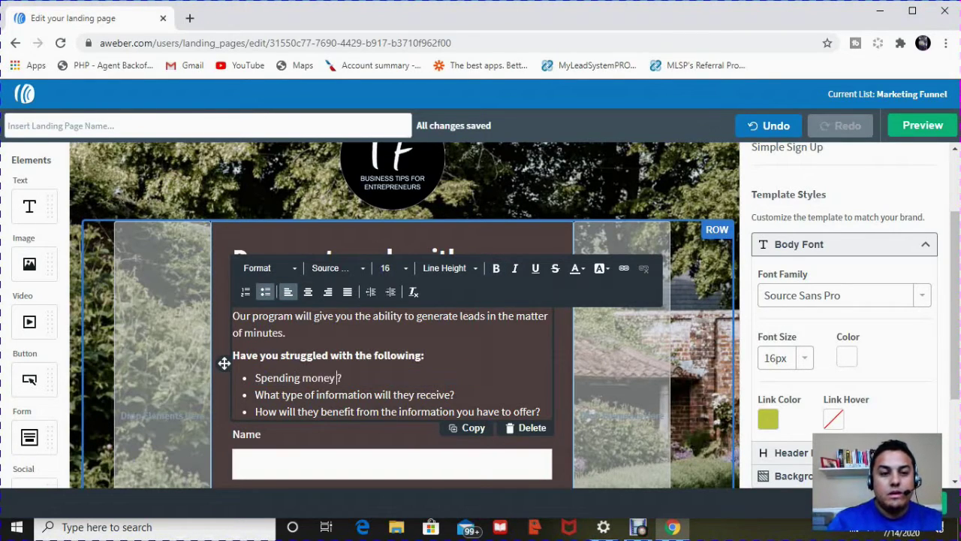
{"action": "type", "text": " on programs"}
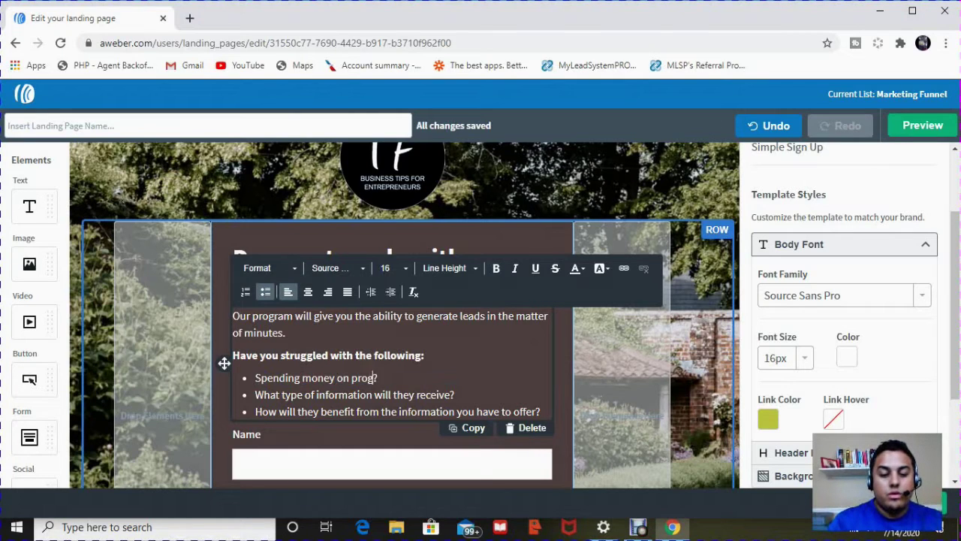
{"action": "type", "text": " that don"}
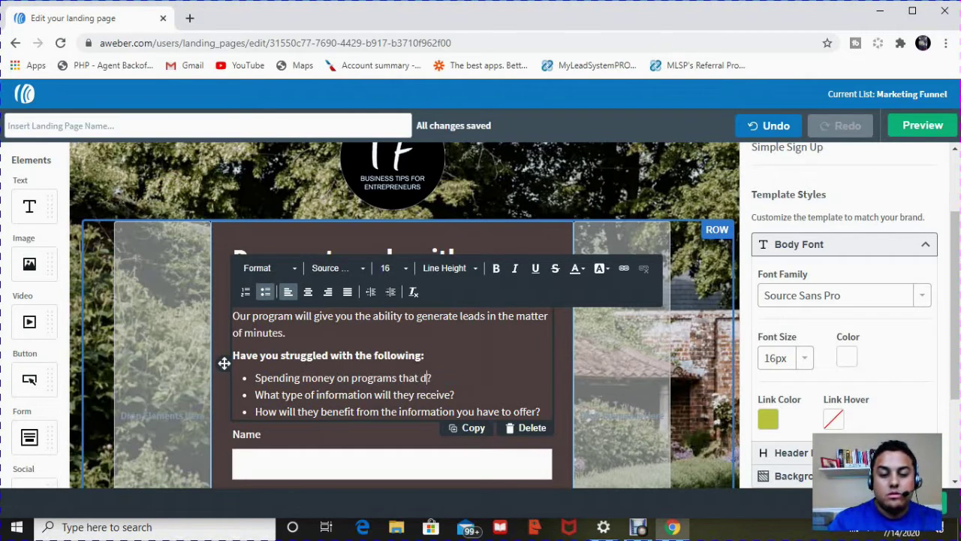
{"action": "type", "text": "'t work"}
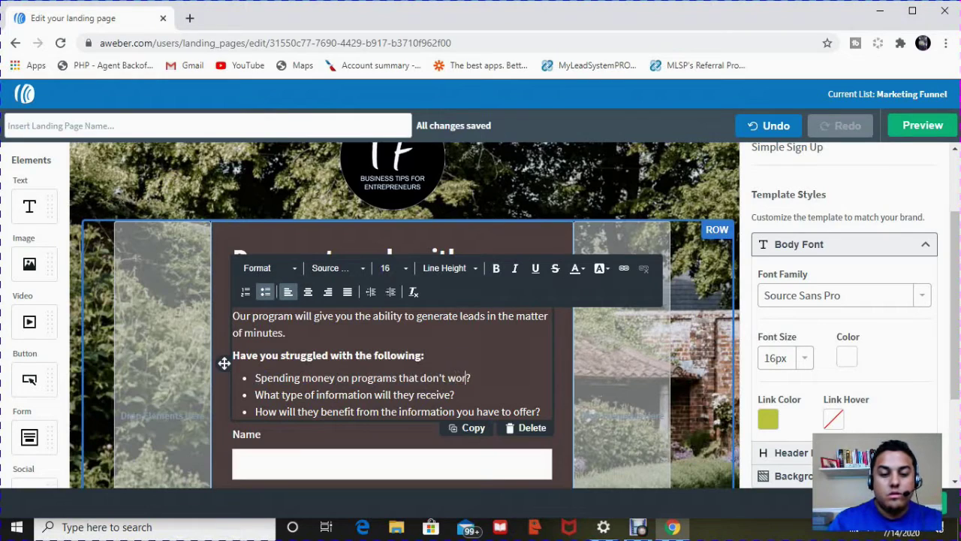
{"action": "left_click_drag", "start_coordinate": [452, 394], "coordinate": [253, 394]}
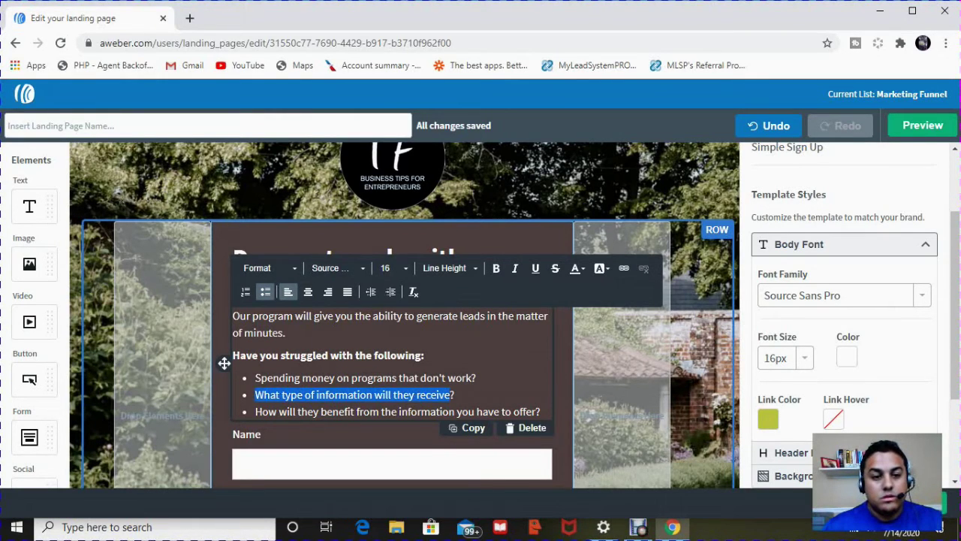
{"action": "type", "text": "Spen"}
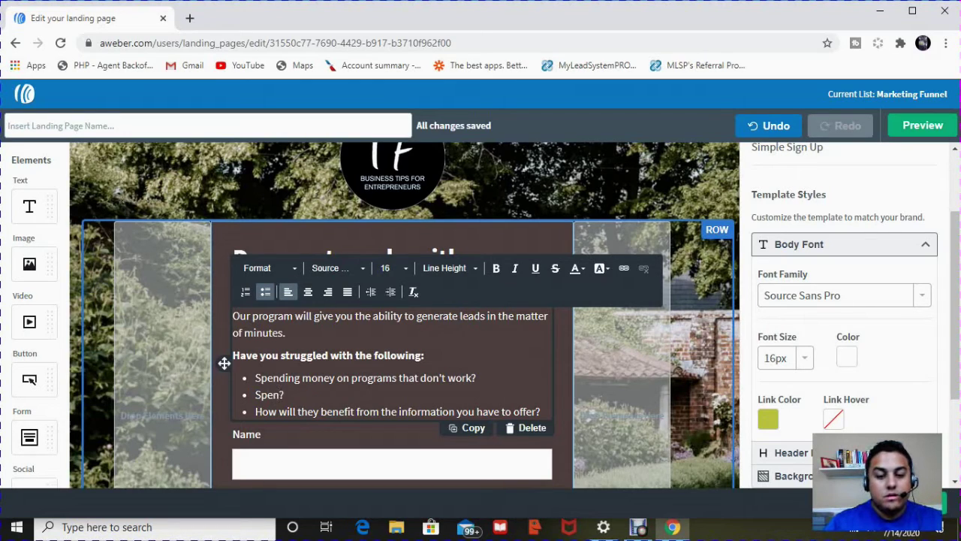
{"action": "type", "text": "ding time "}
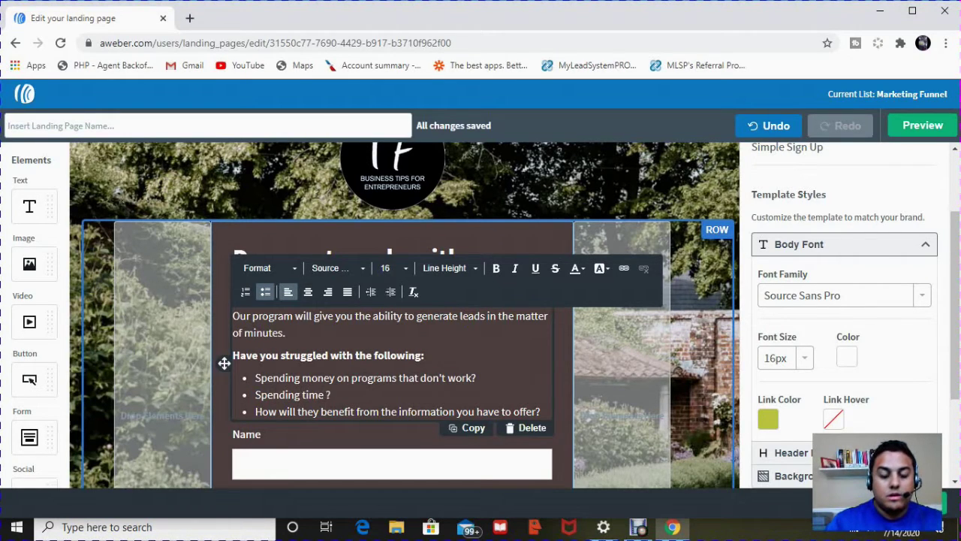
{"action": "type", "text": "on sic"}
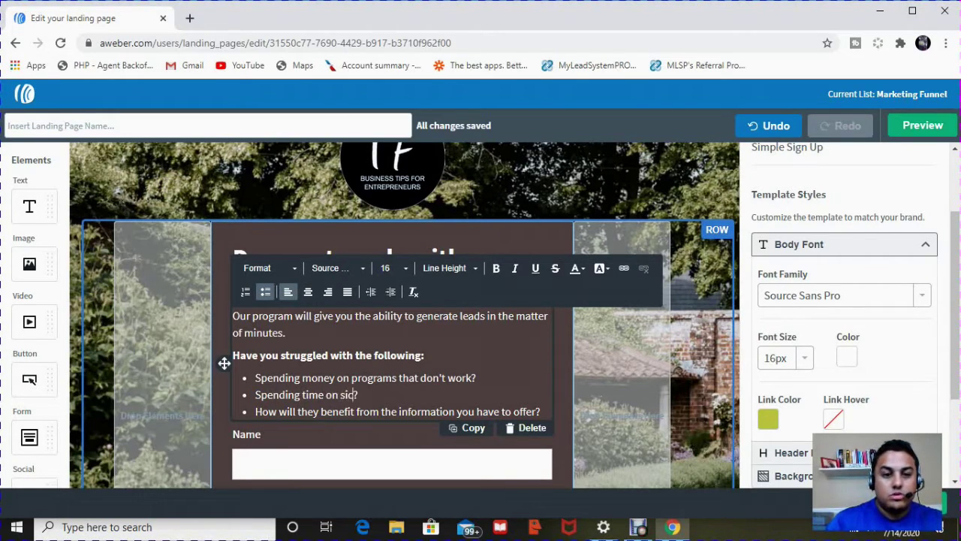
{"action": "key", "text": "BackSpace"}
{"action": "key", "text": "BackSpace"}
{"action": "type", "text": "ocial me"}
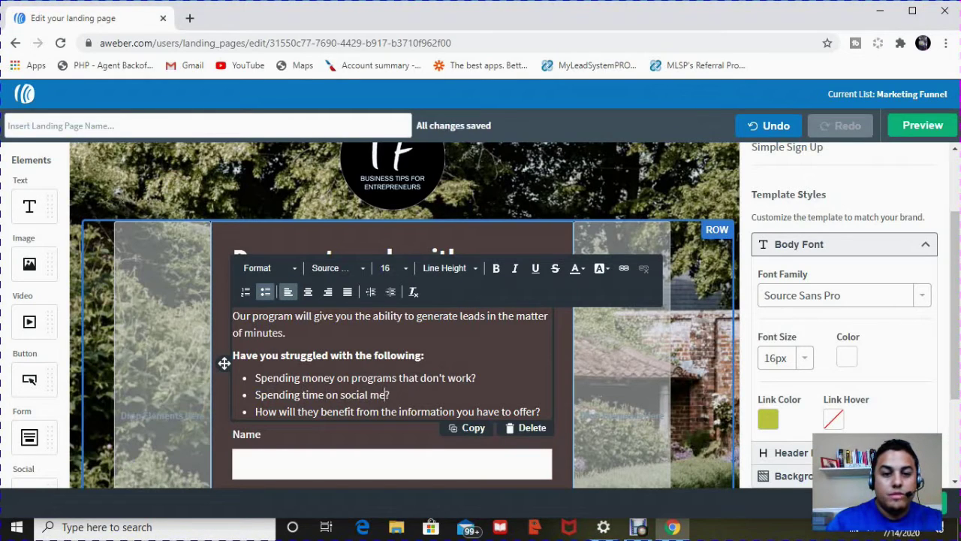
{"action": "type", "text": "dia with n"}
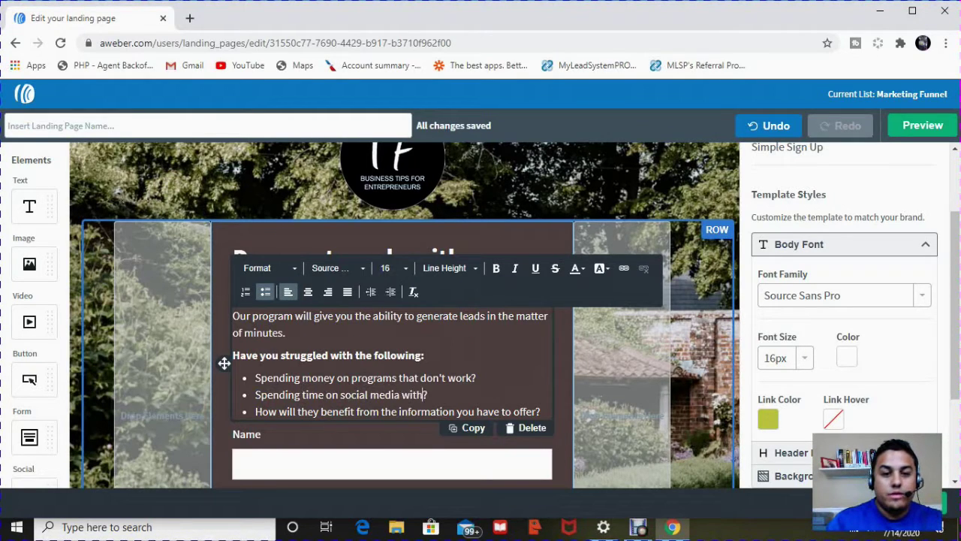
{"action": "type", "text": "o res"}
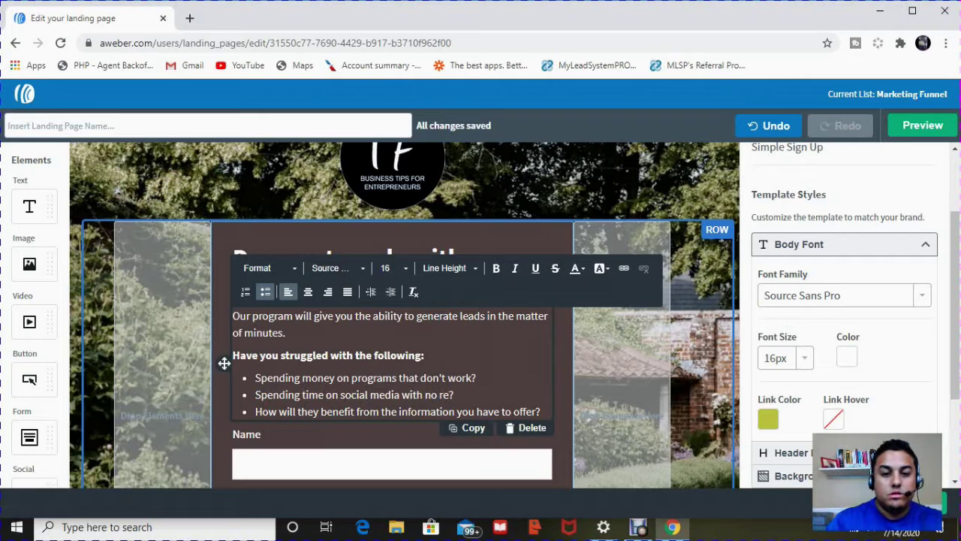
{"action": "type", "text": "ults"}
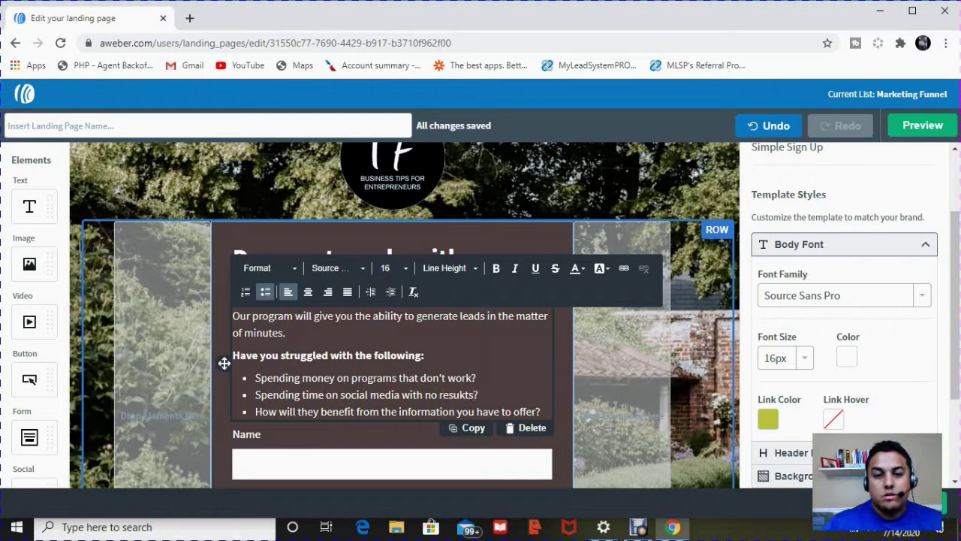
{"action": "type", "text": "s"}
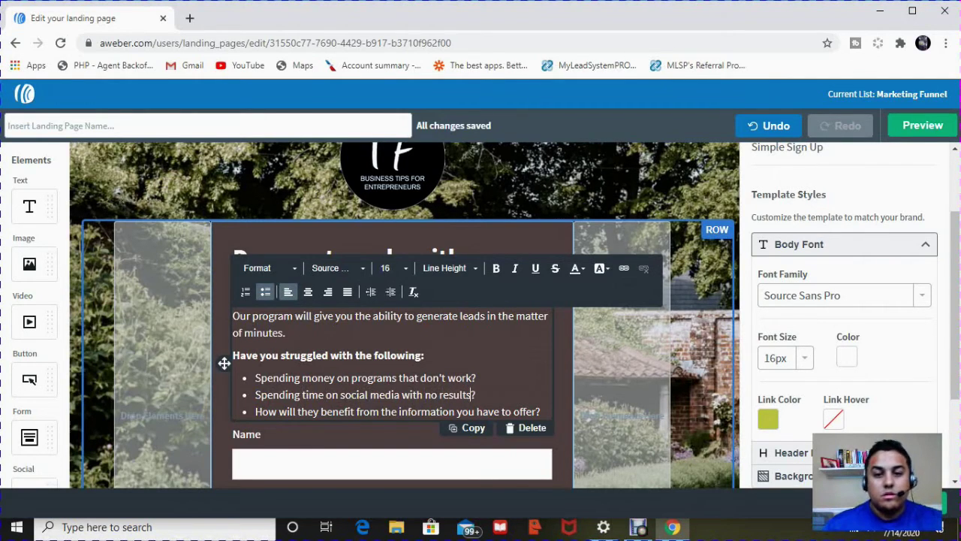
Step: Replace the third bullet with 'Not having enough clients to sit with'
{"action": "key", "text": "Down"}
{"action": "key", "text": "End"}
{"action": "key", "text": "Left"}
{"action": "key", "text": "ctrl+shift+Left"}
{"action": "key", "text": "ctrl+shift+Left"}
{"action": "key", "text": "ctrl+shift+Left"}
{"action": "key", "text": "ctrl+shift+Left"}
{"action": "key", "text": "ctrl+shift+Left"}
{"action": "key", "text": "ctrl+shift+Left"}
{"action": "key", "text": "ctrl+shift+Left"}
{"action": "key", "text": "ctrl+shift+Left"}
{"action": "key", "text": "ctrl+shift+Left"}
{"action": "key", "text": "ctrl+shift+Left"}
{"action": "key", "text": "ctrl+shift+Left"}
{"action": "key", "text": "ctrl+shift+Left"}
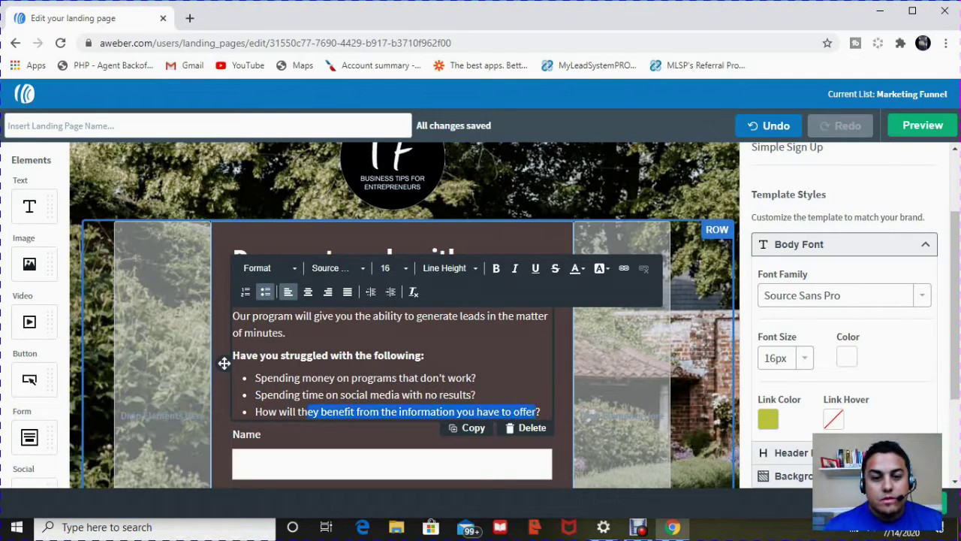
{"action": "key", "text": "BackSpace"}
{"action": "key", "text": "BackSpace"}
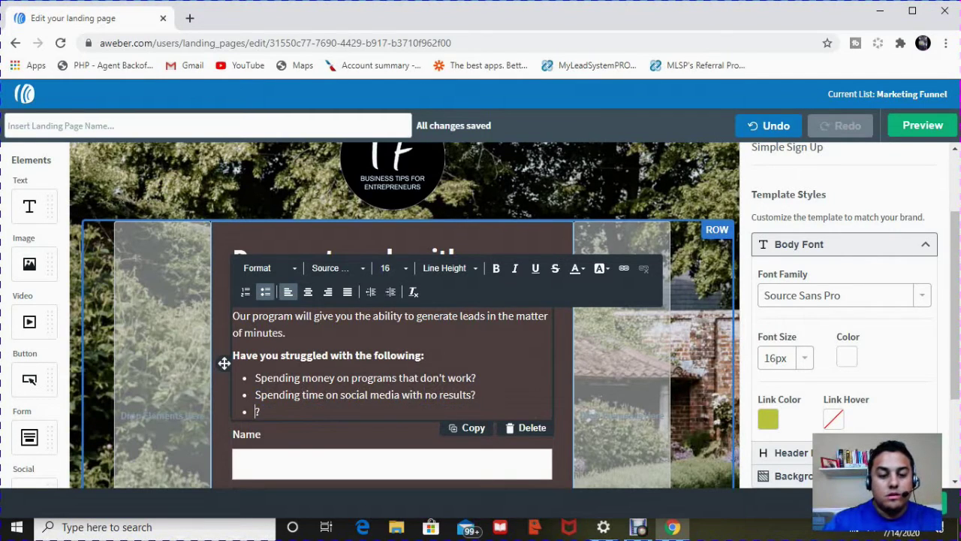
{"action": "type", "text": "Not having eno"}
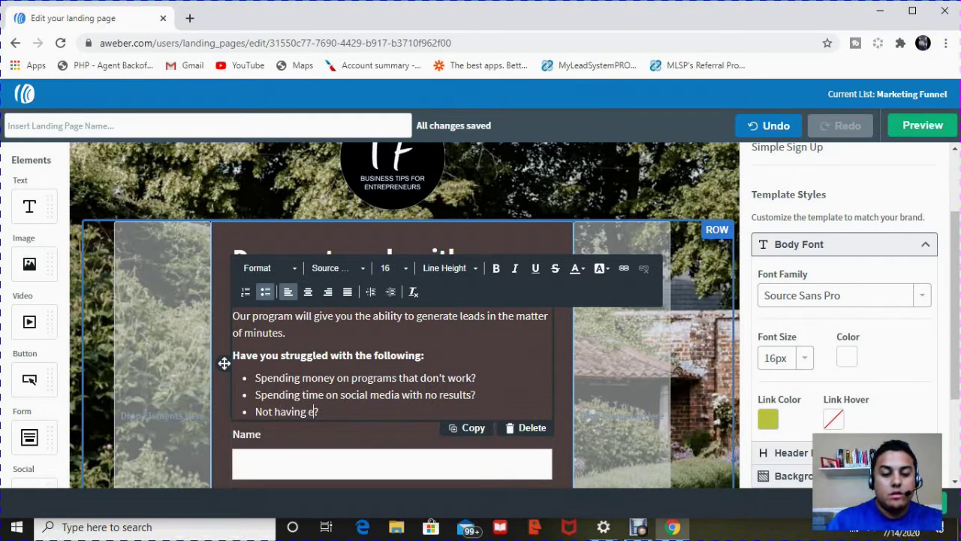
{"action": "type", "text": "ugh clien"}
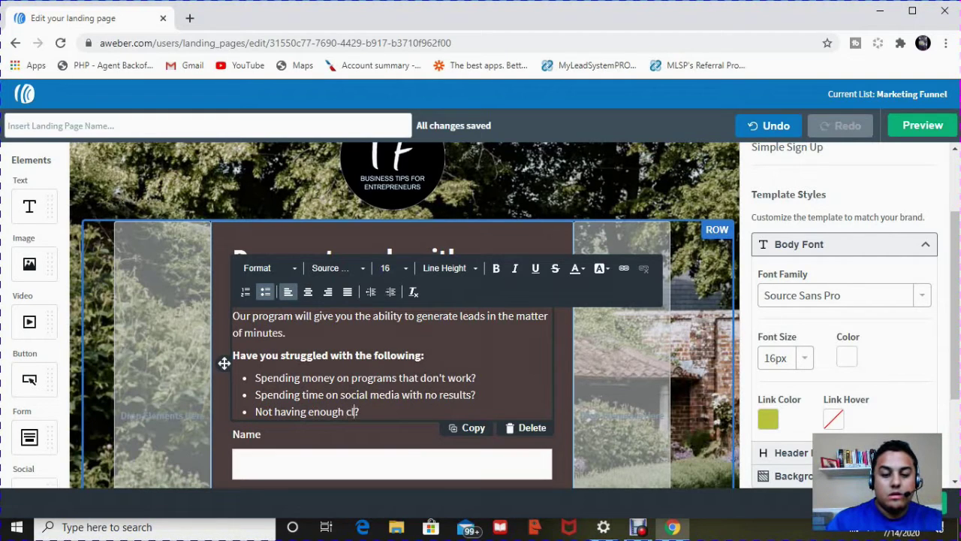
{"action": "type", "text": "ts to "}
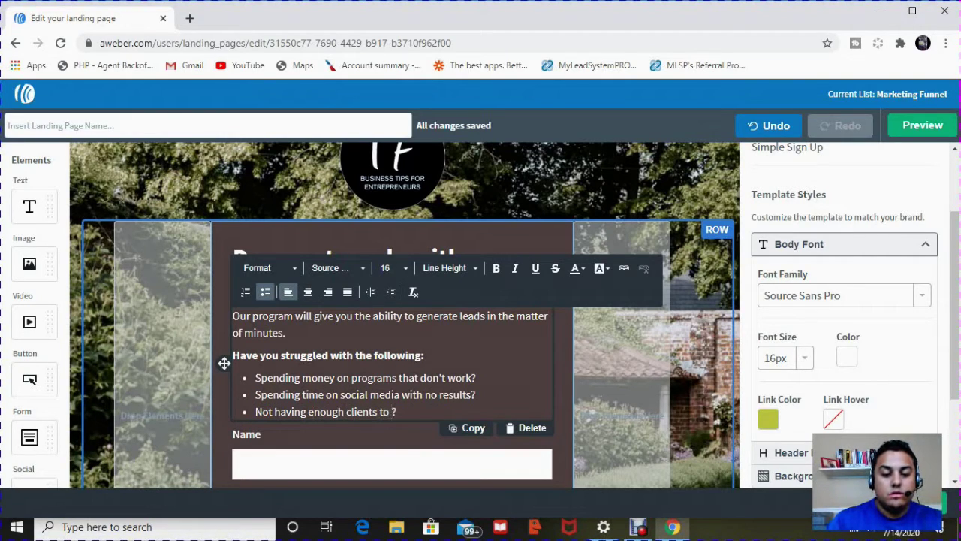
{"action": "type", "text": "sit with"}
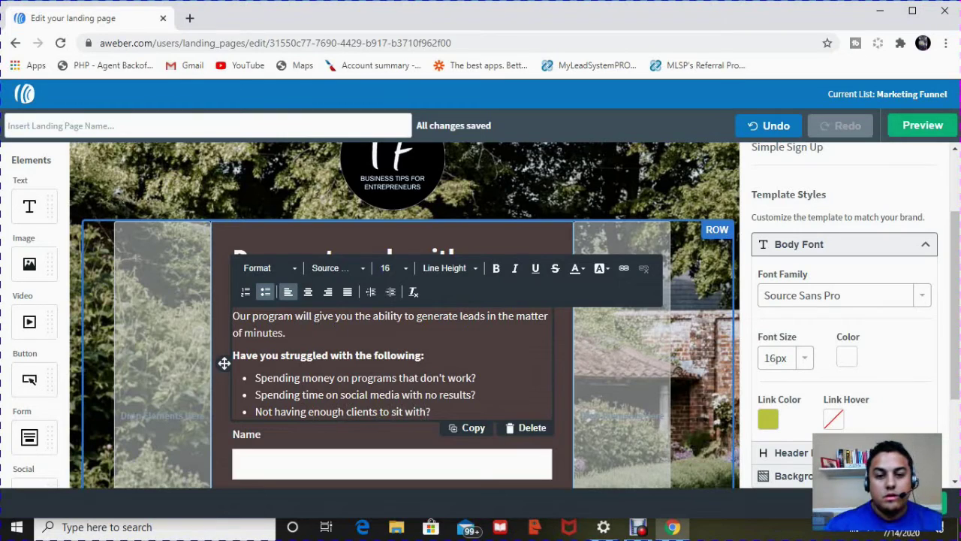
{"action": "key", "text": "Up"}
{"action": "key", "text": "Up"}
{"action": "key", "text": "Up"}
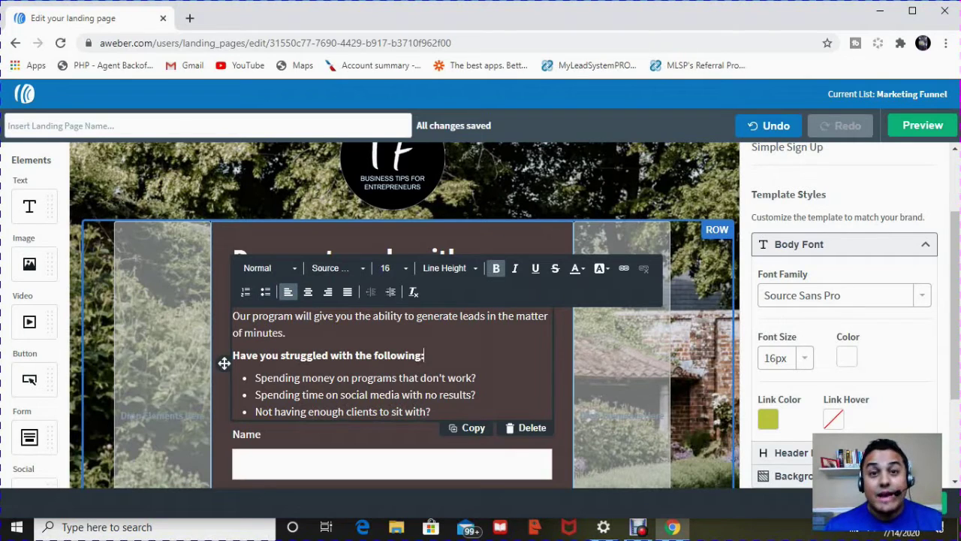
Step: Inspect the sign-up form's Name and Email fields and submission settings without adding a Phone Number field
{"action": "scroll", "coordinate": [406, 315], "scroll_direction": "down", "scroll_amount": 1}
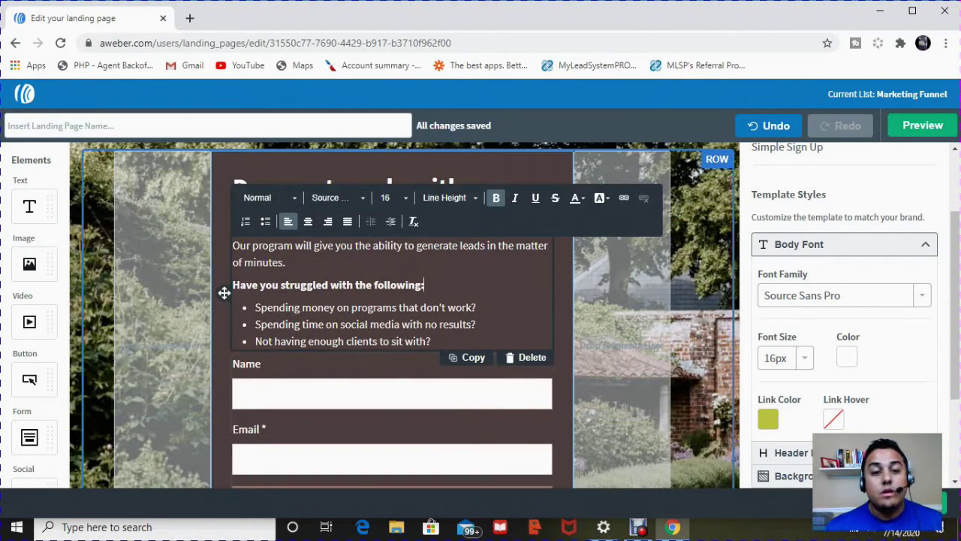
{"action": "scroll", "coordinate": [223, 292], "scroll_direction": "down", "scroll_amount": 1}
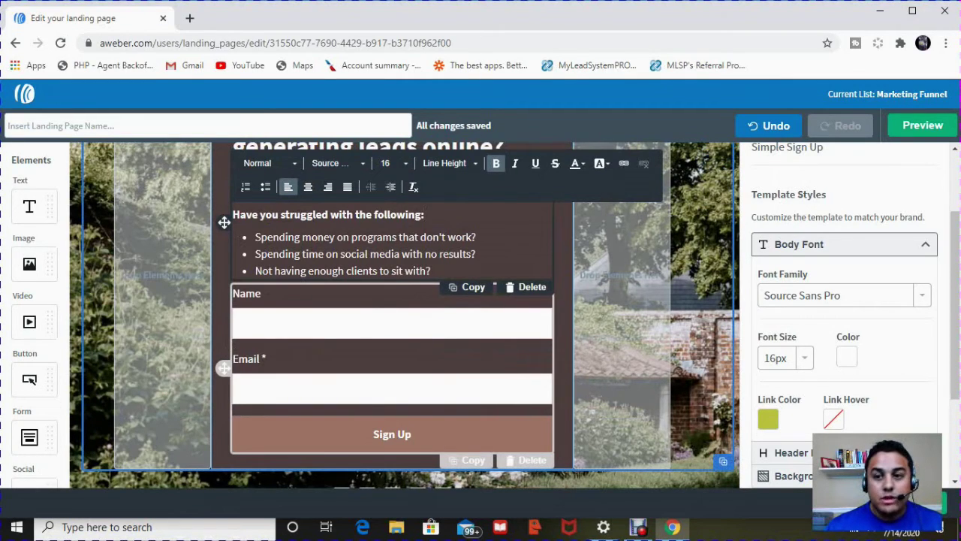
{"action": "left_click", "coordinate": [224, 368]}
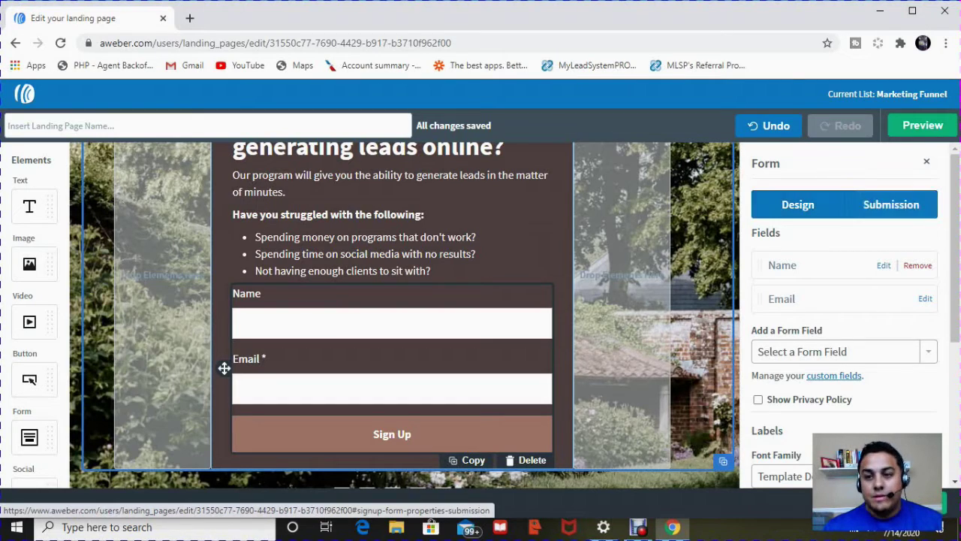
{"action": "left_click", "coordinate": [891, 204]}
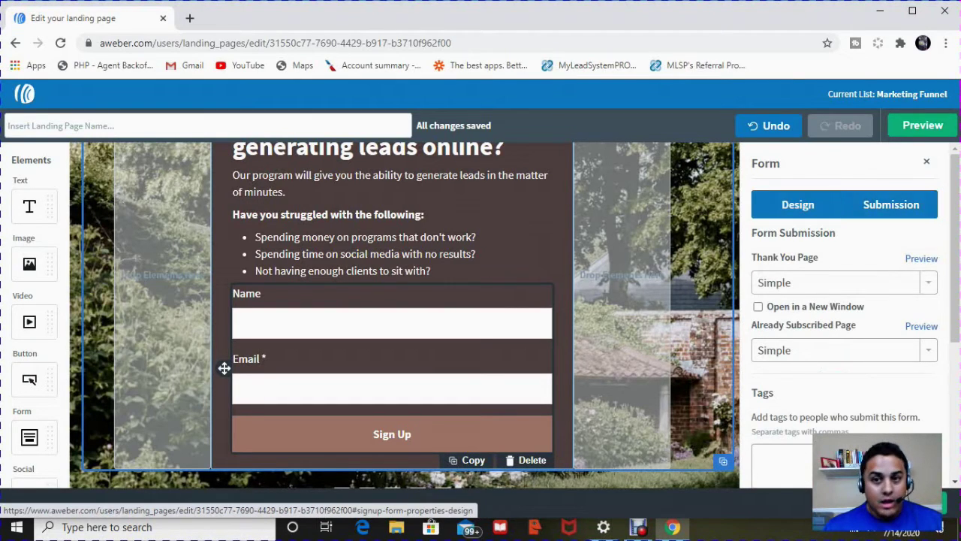
{"action": "left_click", "coordinate": [797, 204]}
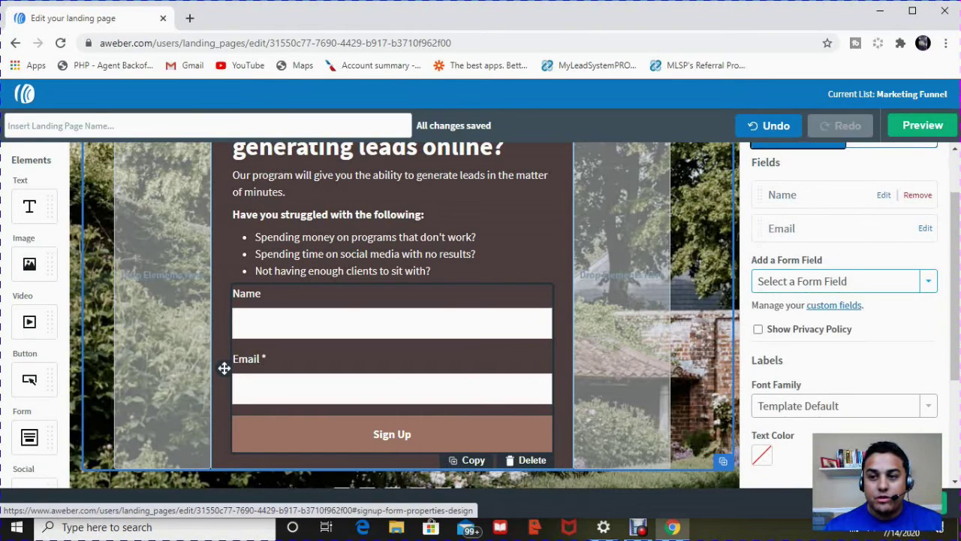
{"action": "key", "text": "space"}
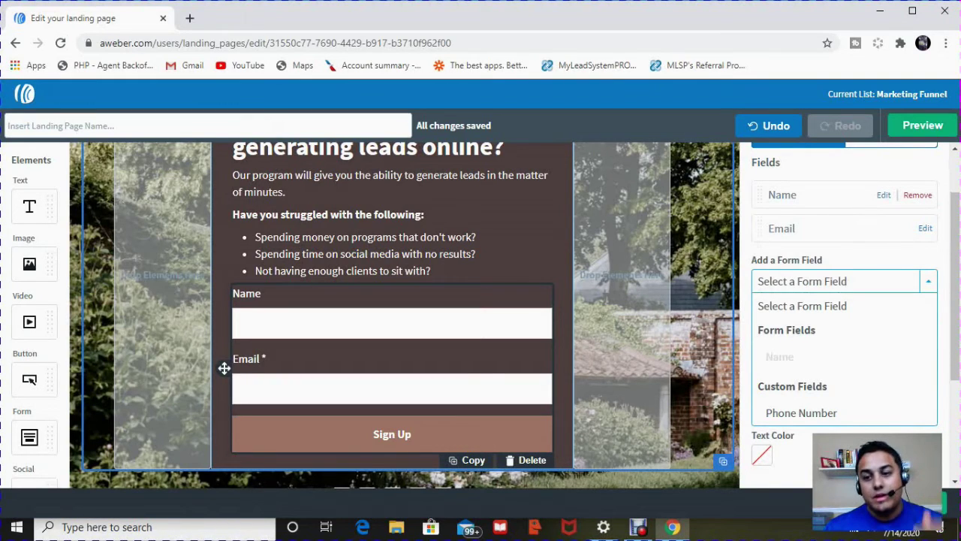
{"action": "key", "text": "Down"}
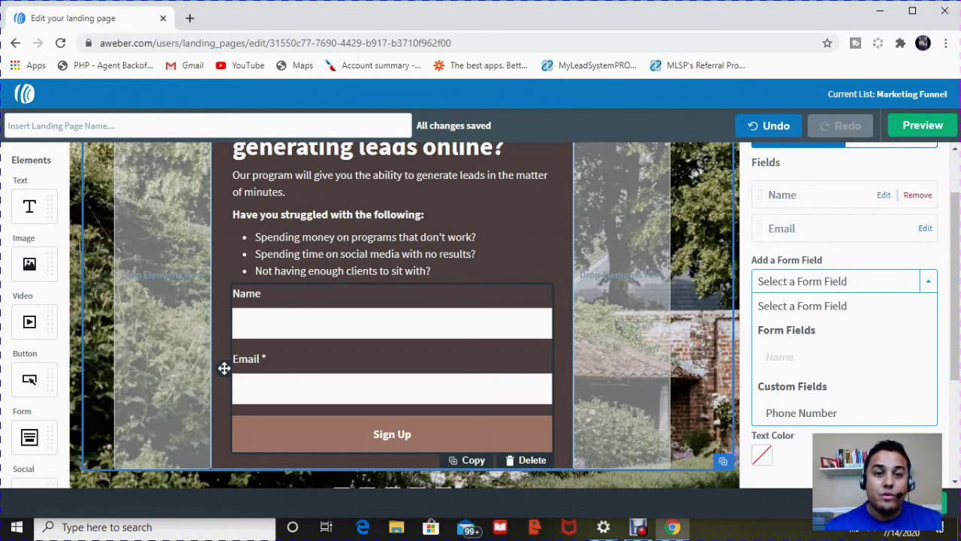
{"action": "key", "text": "Escape"}
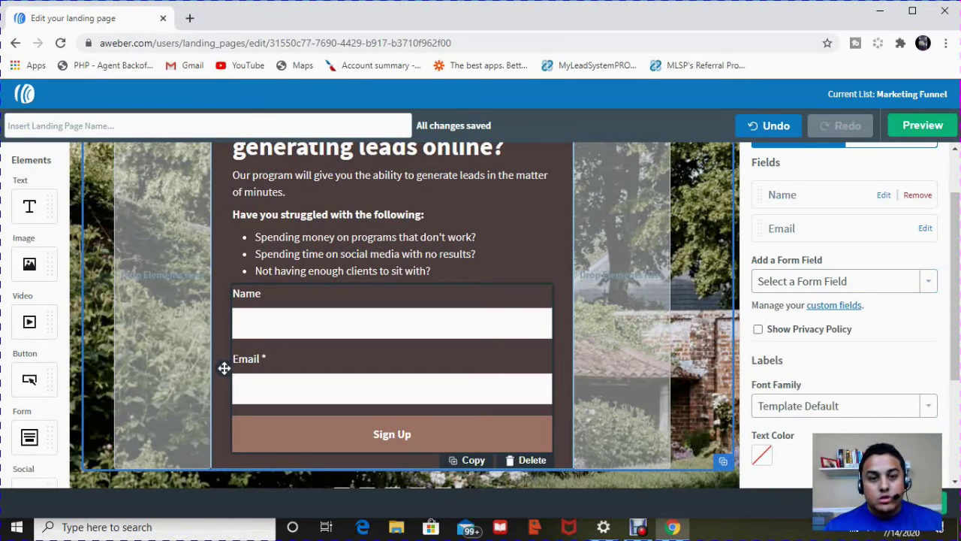
{"action": "scroll", "coordinate": [224, 367], "scroll_direction": "down", "scroll_amount": 1}
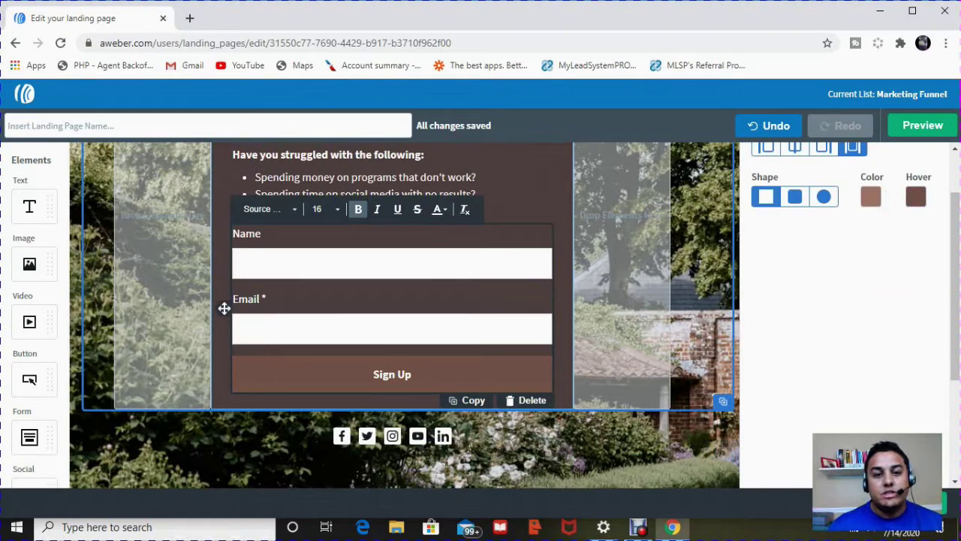
Step: Change the Sign Up button label to 'Download', give it the round pill shape, and reselect the form
{"action": "key", "text": "BackSpace"}
{"action": "key", "text": "BackSpace"}
{"action": "key", "text": "BackSpace"}
{"action": "key", "text": "BackSpace"}
{"action": "key", "text": "BackSpace"}
{"action": "key", "text": "BackSpace"}
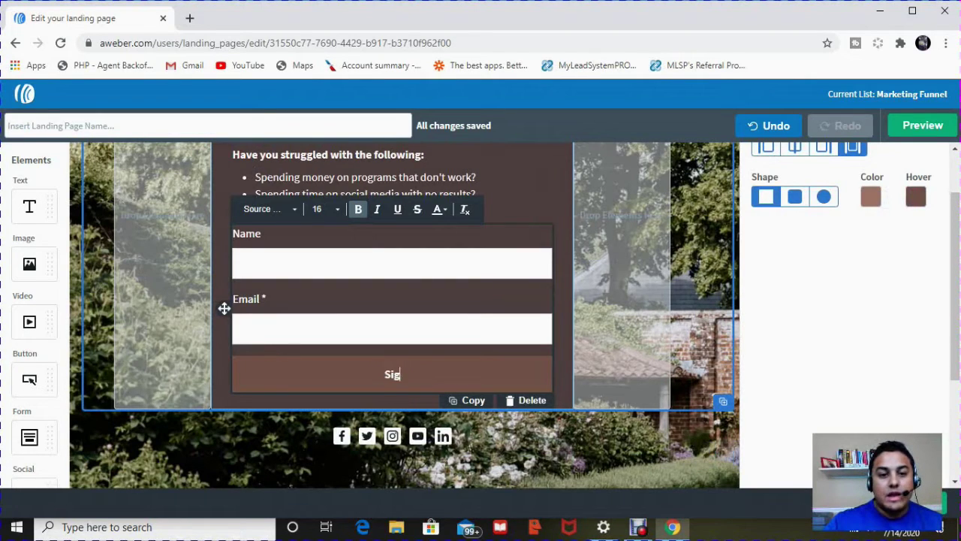
{"action": "key", "text": "BackSpace"}
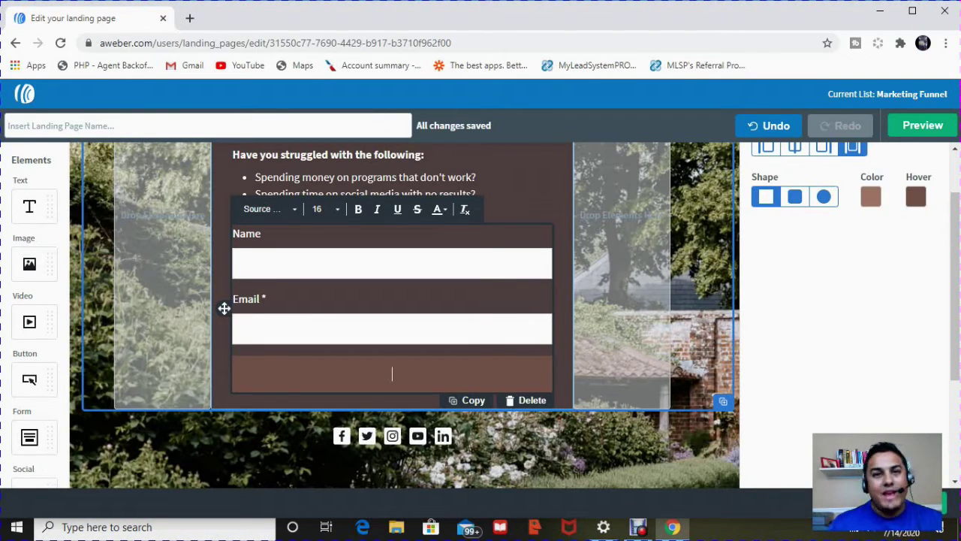
{"action": "type", "text": "Dow"}
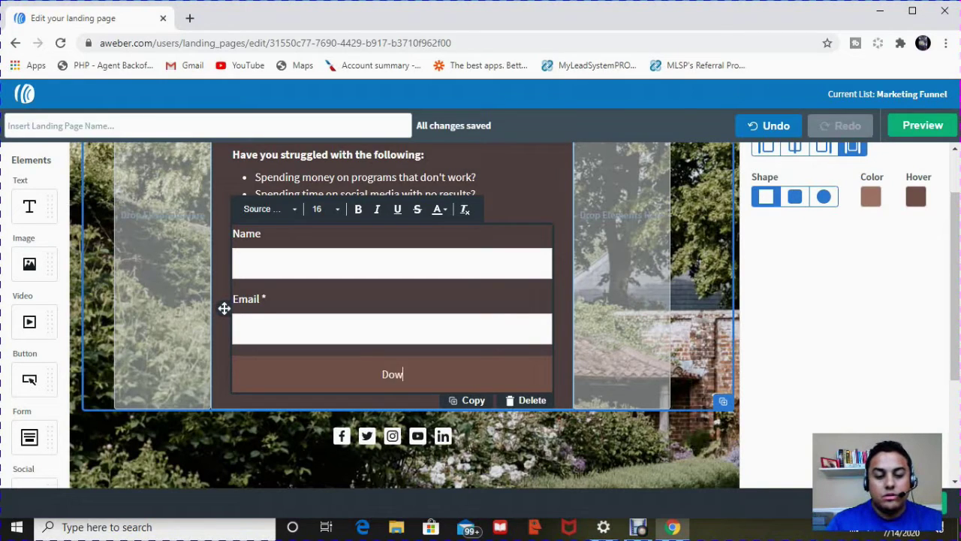
{"action": "type", "text": "nload"}
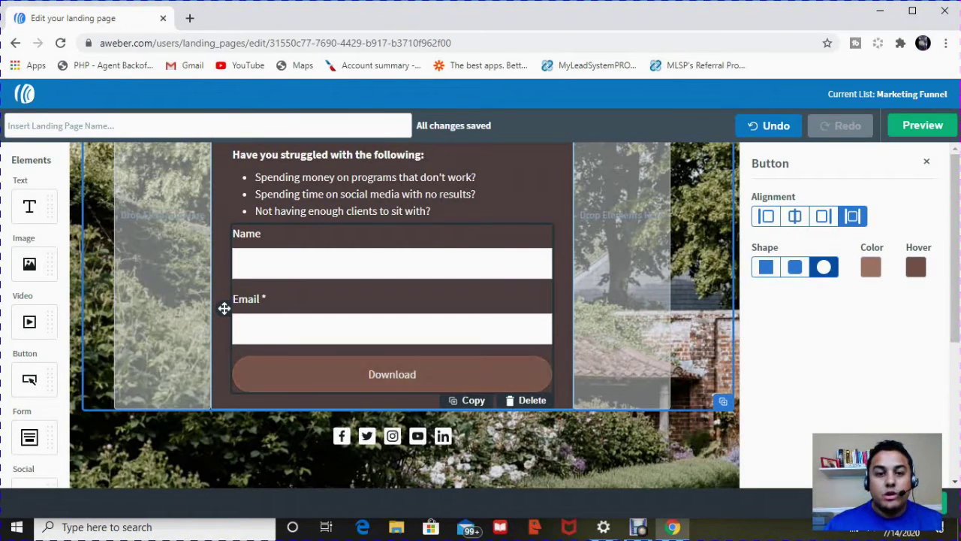
{"action": "left_click", "coordinate": [224, 307]}
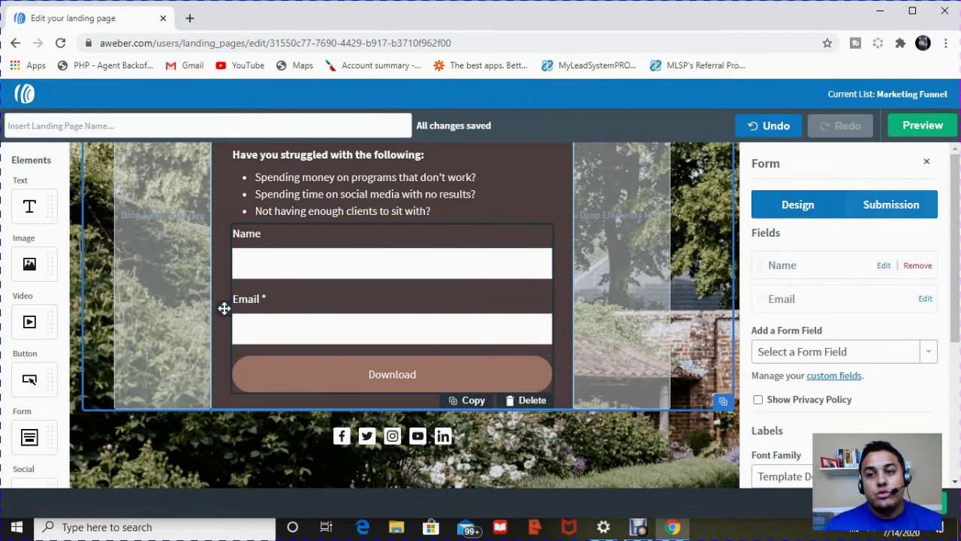
Step: Check the form's Submission tab, leave Thank You Page as Simple, and return to the Landing Pages list
{"action": "key", "text": "Tab"}
{"action": "key", "text": "Return"}
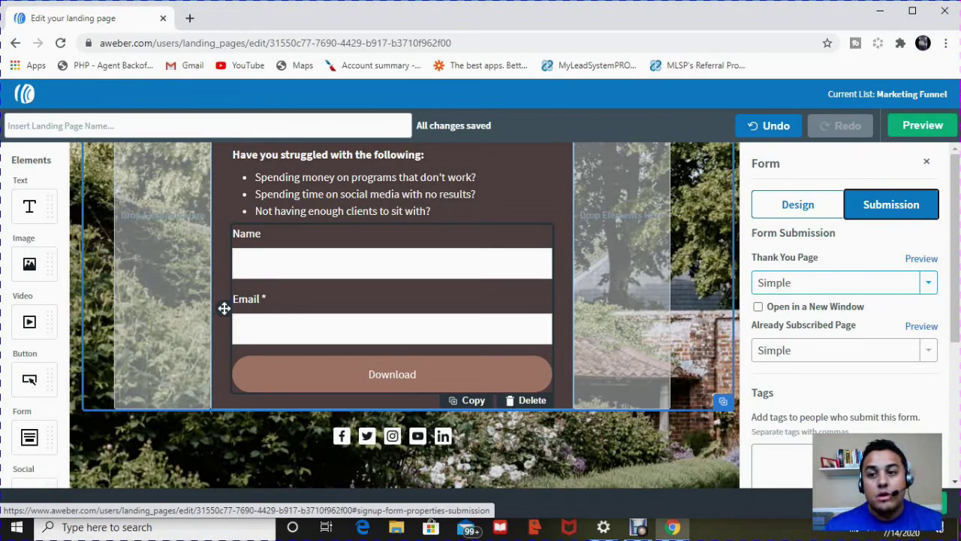
{"action": "left_click", "coordinate": [224, 308]}
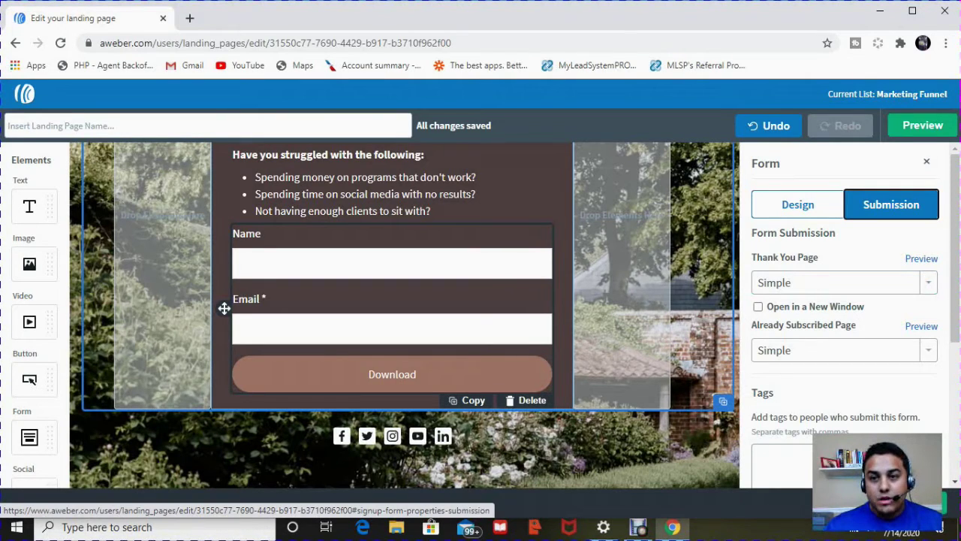
{"action": "key", "text": "alt+Left"}
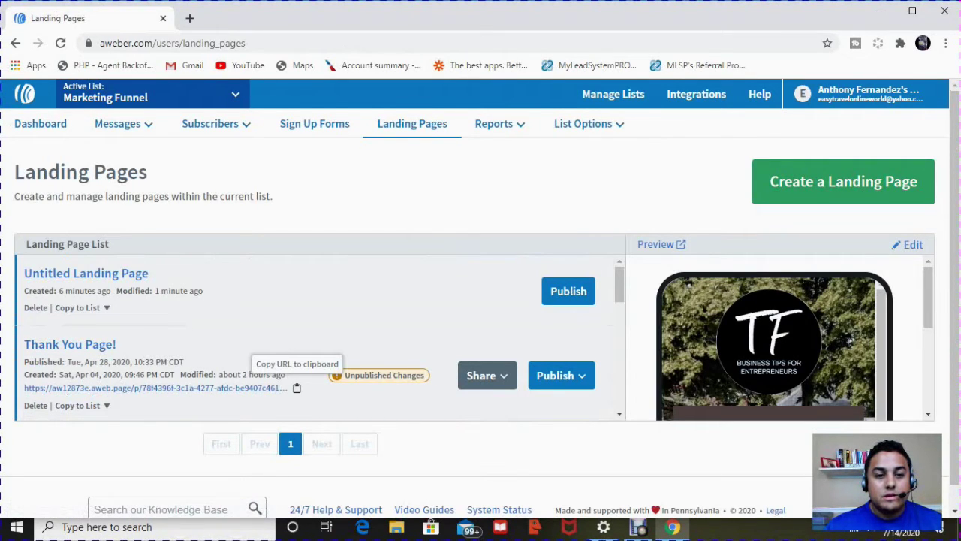
Step: Copy the Thank You Page! URL and open that page in a new browser tab
{"action": "left_click", "coordinate": [297, 388]}
{"action": "left_click", "coordinate": [278, 387]}
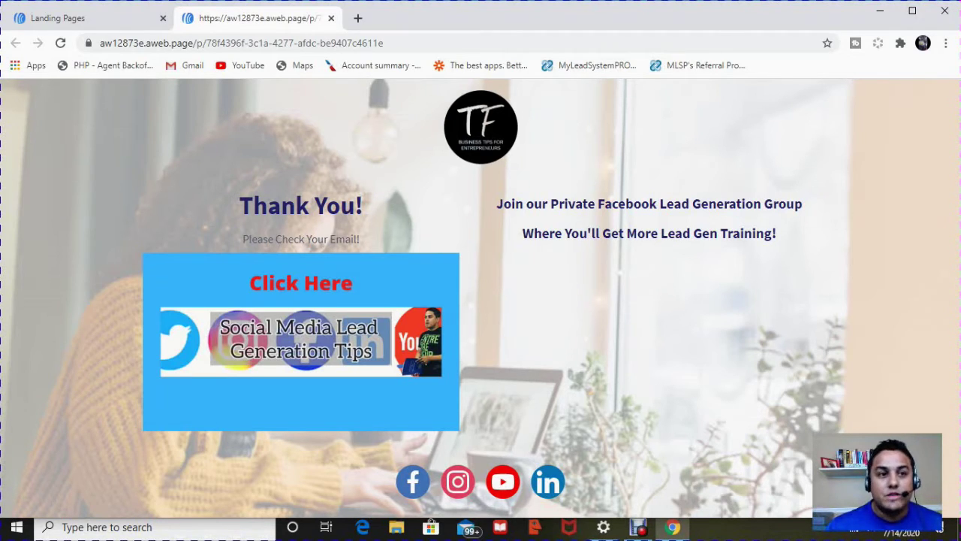
Step: Back in the editor, set the sign-up form's Thank You Page option to Custom URL
{"action": "left_click", "coordinate": [90, 18]}
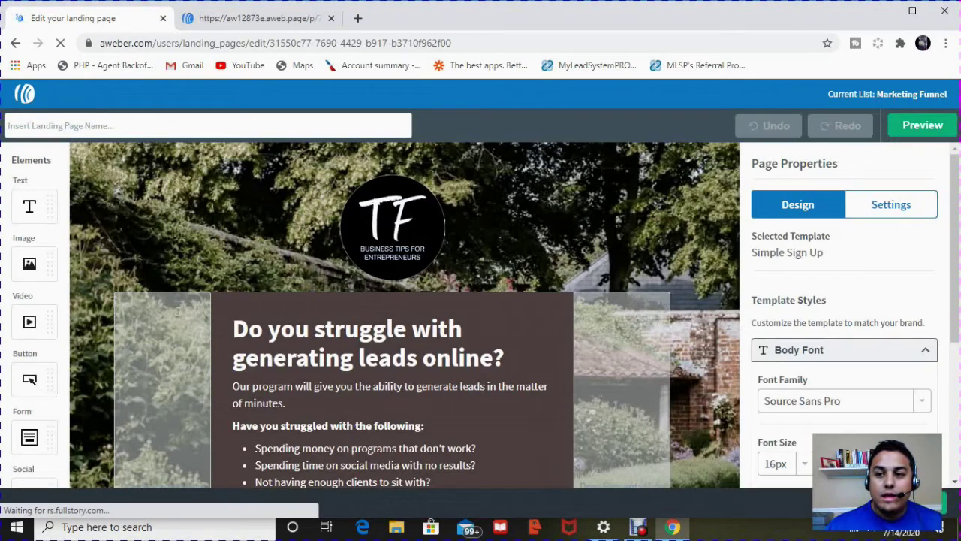
{"action": "scroll", "coordinate": [405, 316], "scroll_direction": "down", "scroll_amount": 2}
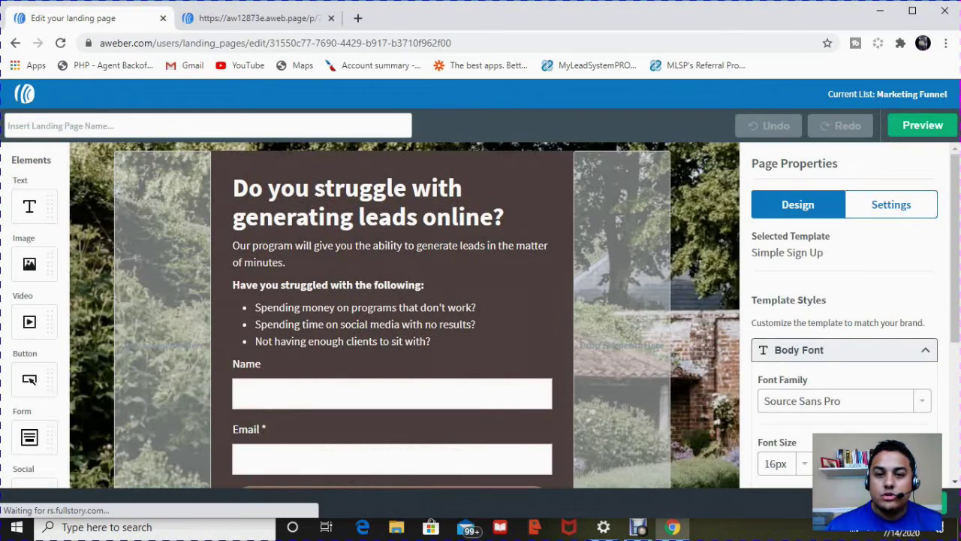
{"action": "left_click", "coordinate": [223, 438]}
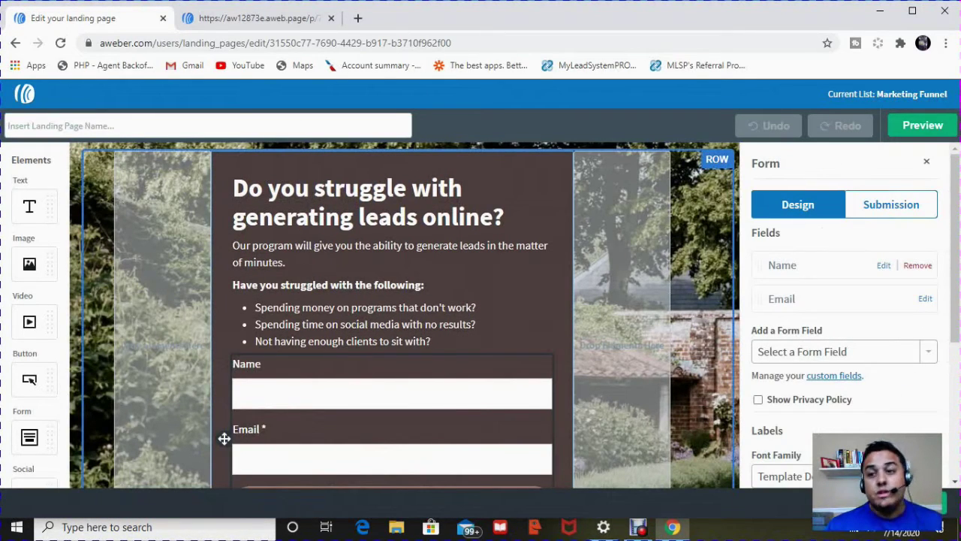
{"action": "left_click", "coordinate": [891, 204]}
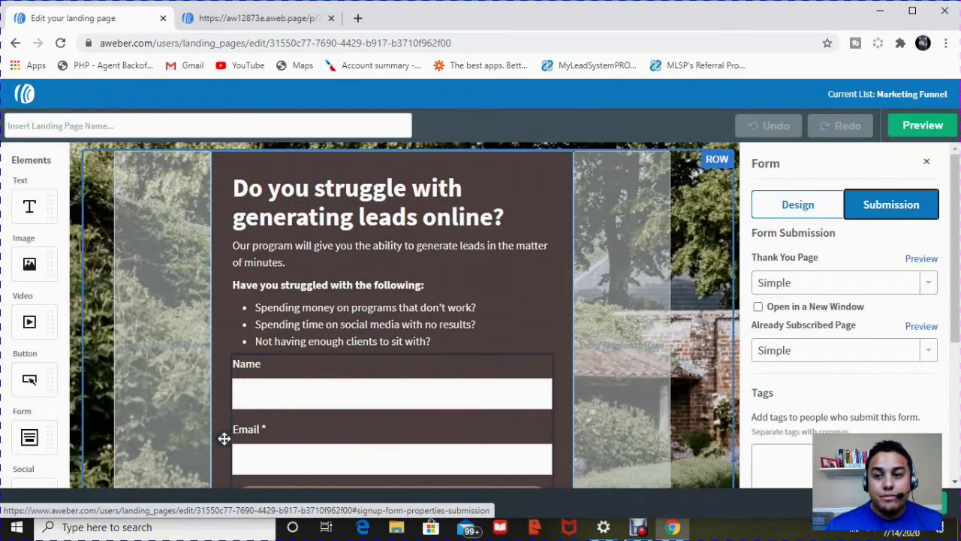
{"action": "key", "text": "Tab"}
{"action": "key", "text": "space"}
{"action": "key", "text": "Down"}
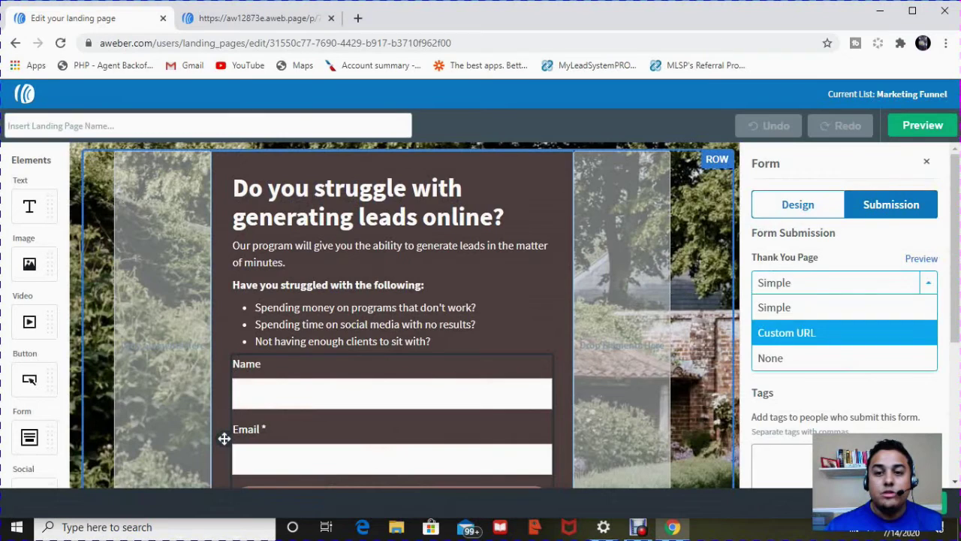
{"action": "key", "text": "Return"}
Step: Paste the copied thank-you page address as plain text into the custom URL field
{"action": "key", "text": "shift+F10"}
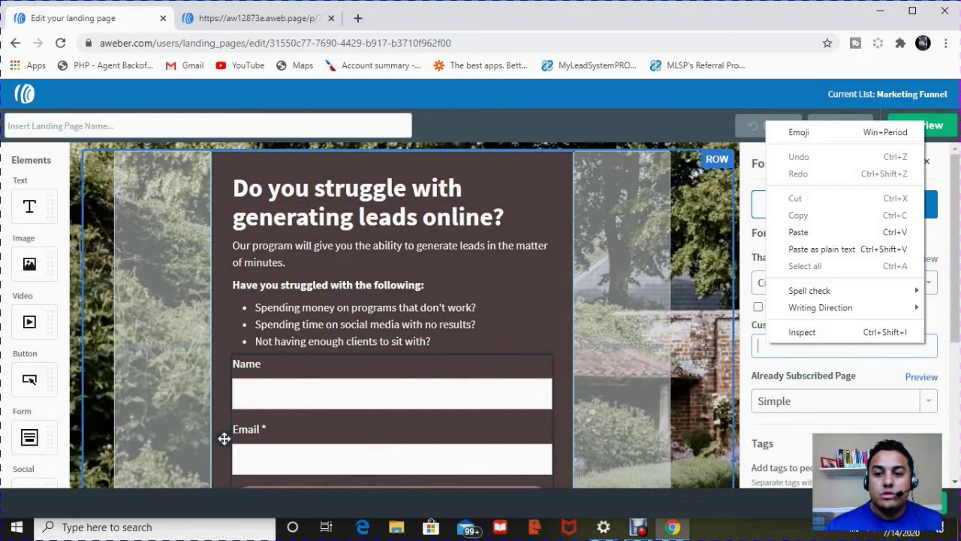
{"action": "key", "text": "Up"}
{"action": "key", "text": "Up"}
{"action": "key", "text": "Up"}
{"action": "key", "text": "Up"}
{"action": "key", "text": "Return"}
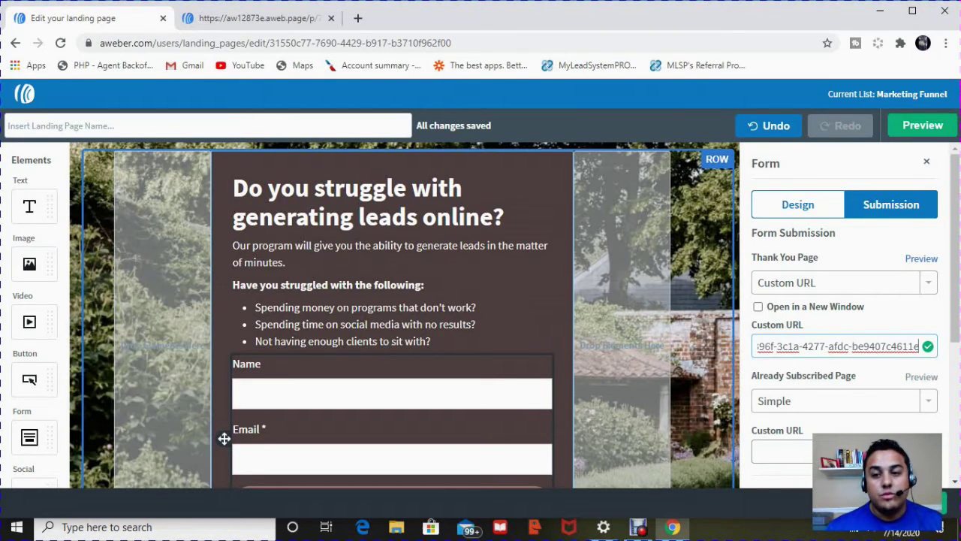
{"action": "scroll", "coordinate": [845, 315], "scroll_direction": "down", "scroll_amount": 1}
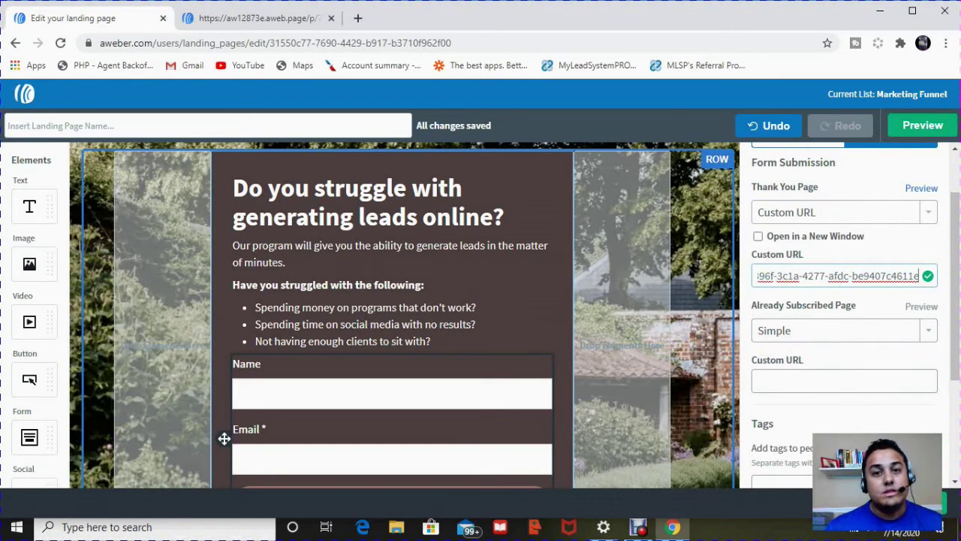
{"action": "key", "text": "Tab"}
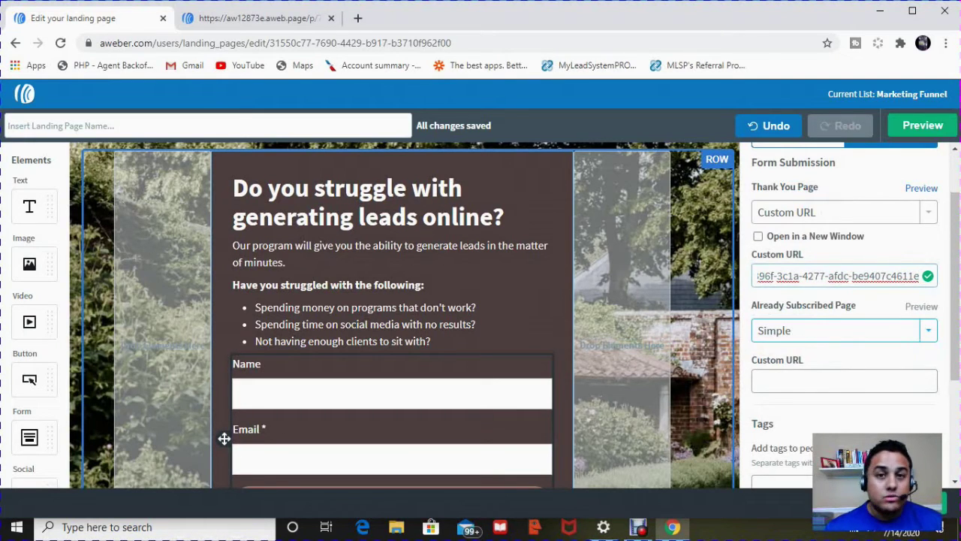
{"action": "key", "text": "Tab"}
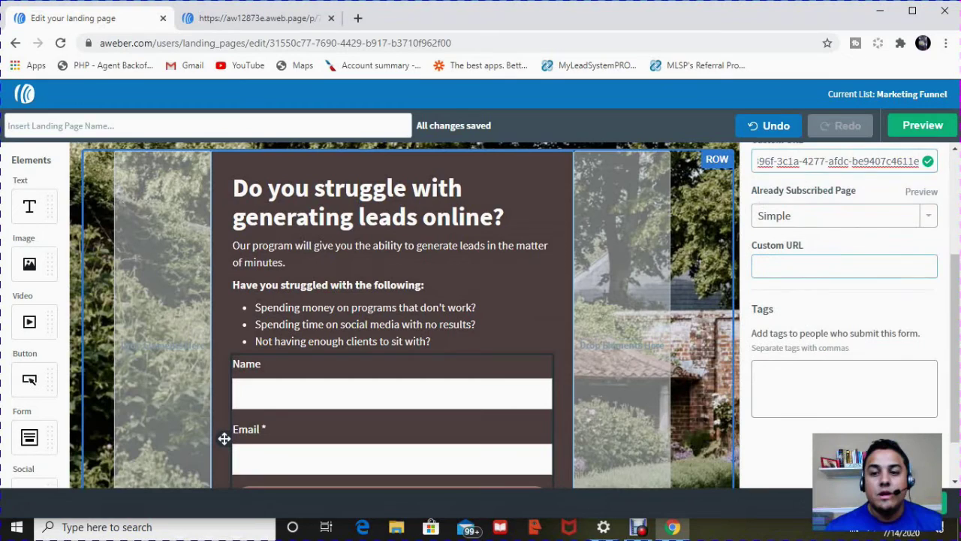
Step: Add the suggested tag 10_tips in the form's Tags box
{"action": "key", "text": "Tab"}
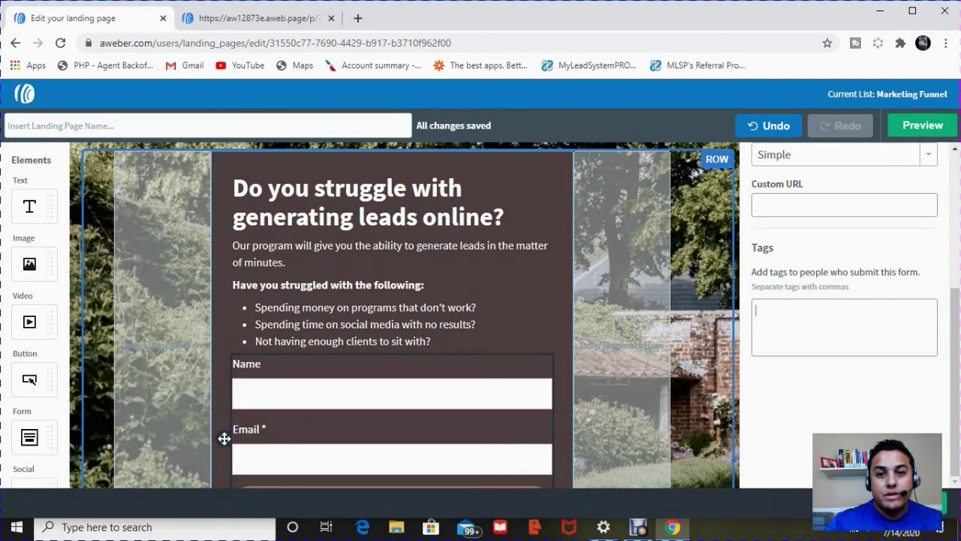
{"action": "type", "text": "10-"}
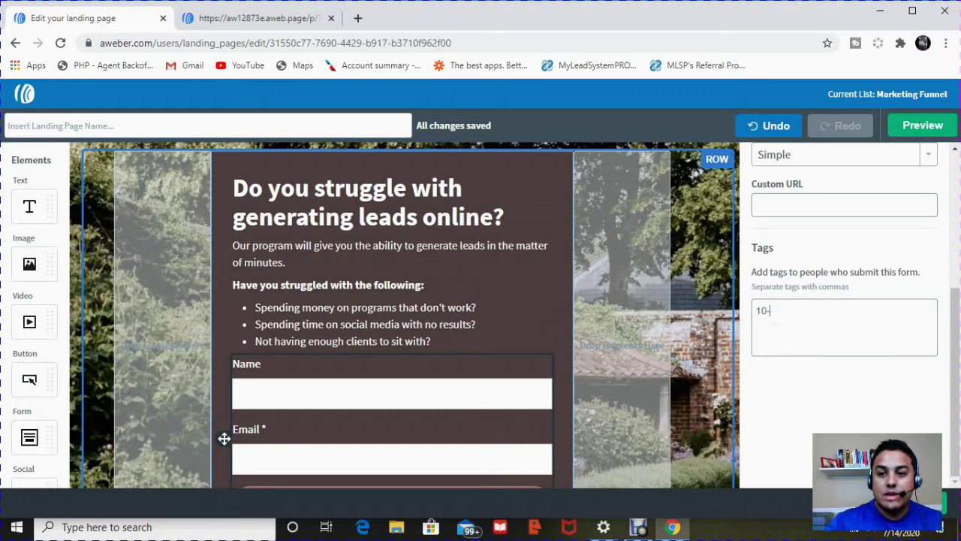
{"action": "key", "text": "BackSpace"}
{"action": "type", "text": "_"}
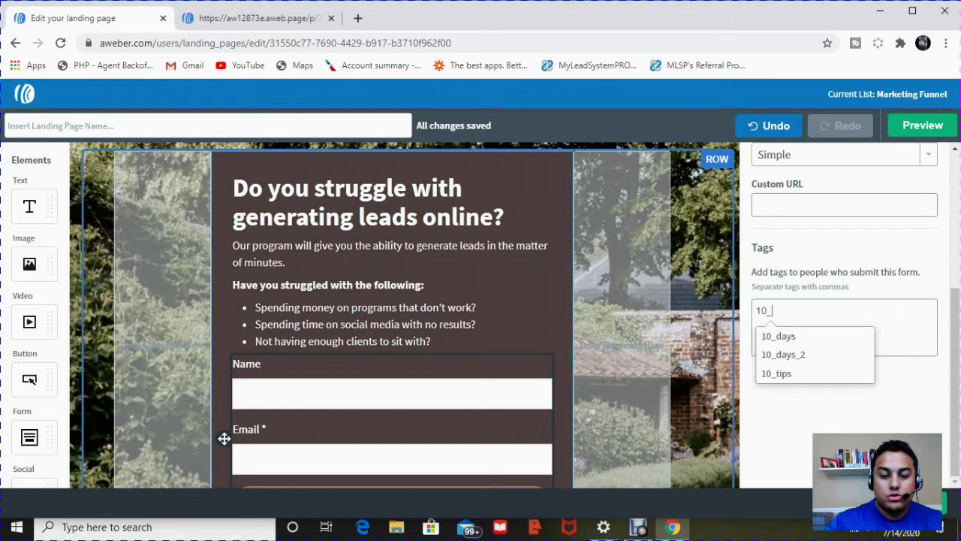
{"action": "type", "text": "tips"}
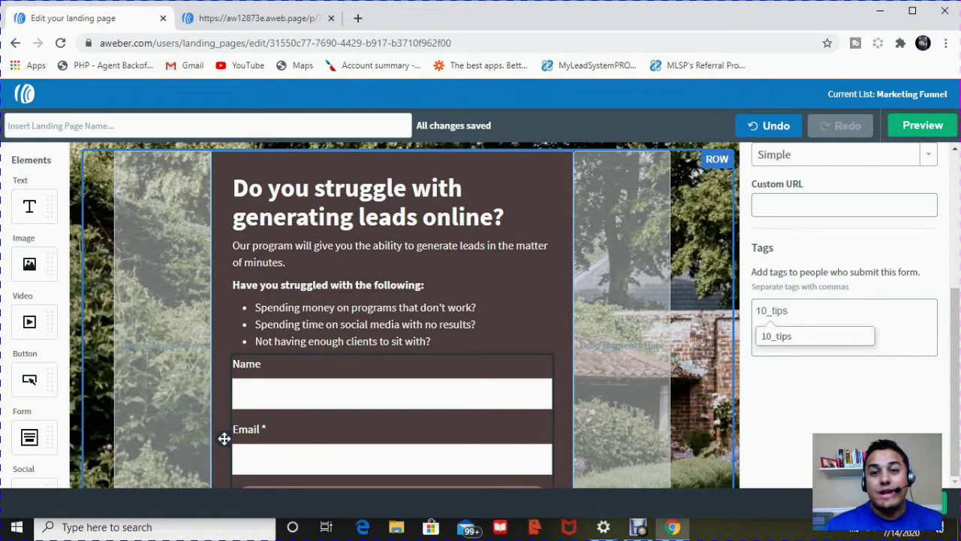
{"action": "key", "text": "Down"}
{"action": "key", "text": "Return"}
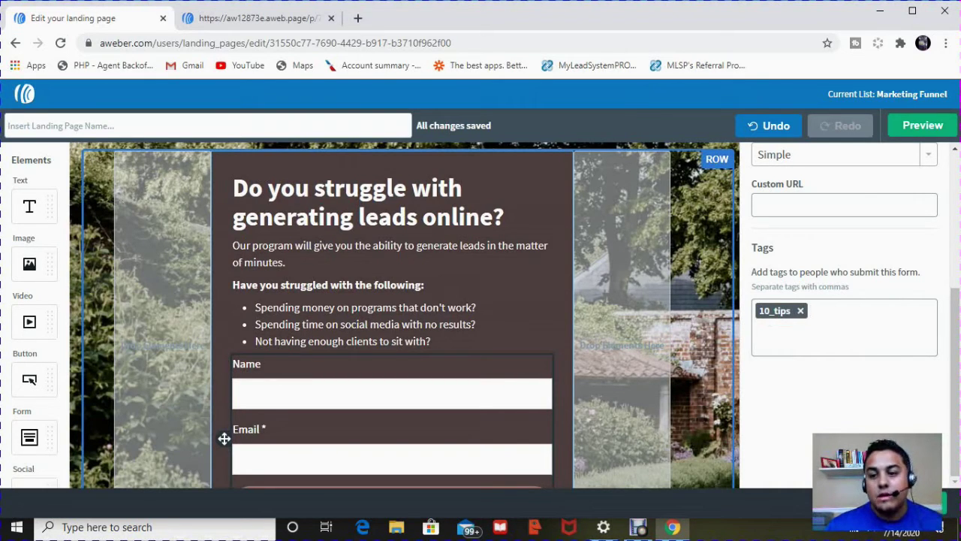
{"action": "scroll", "coordinate": [224, 439], "scroll_direction": "up", "scroll_amount": 2}
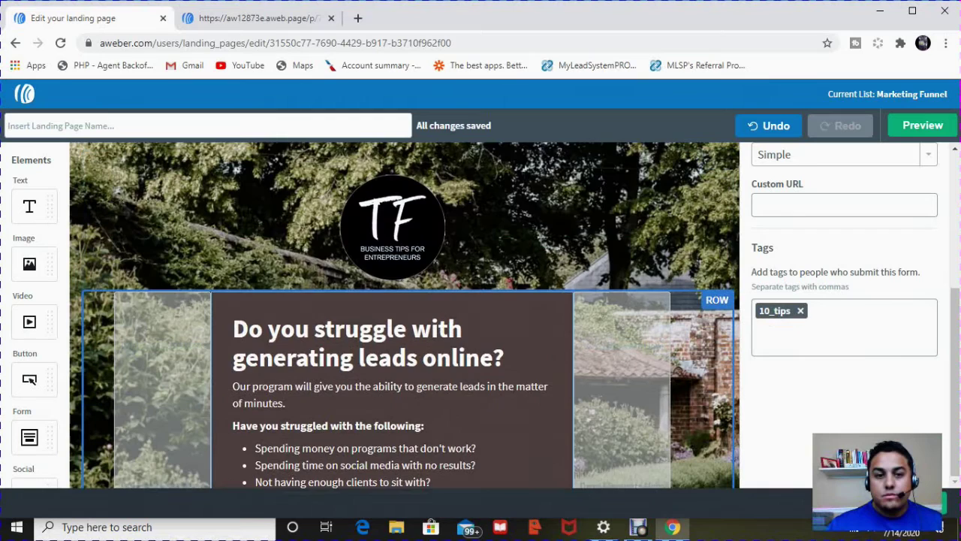
Step: Deselect the row and remove the garden image under Template Styles > Background
{"action": "scroll", "coordinate": [224, 315], "scroll_direction": "down", "scroll_amount": 4}
{"action": "scroll", "coordinate": [224, 331], "scroll_direction": "up", "scroll_amount": 3}
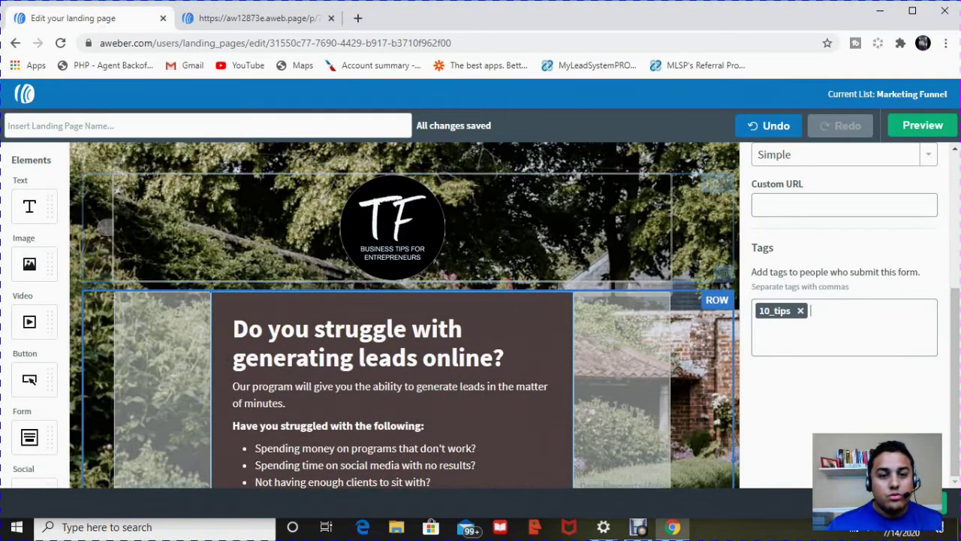
{"action": "scroll", "coordinate": [224, 368], "scroll_direction": "down", "scroll_amount": 3}
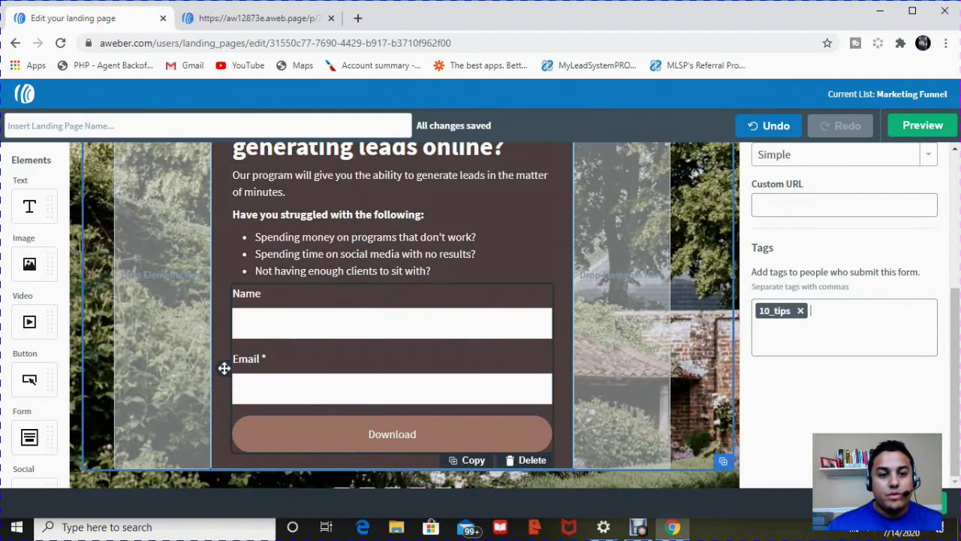
{"action": "scroll", "coordinate": [223, 368], "scroll_direction": "up", "scroll_amount": 3}
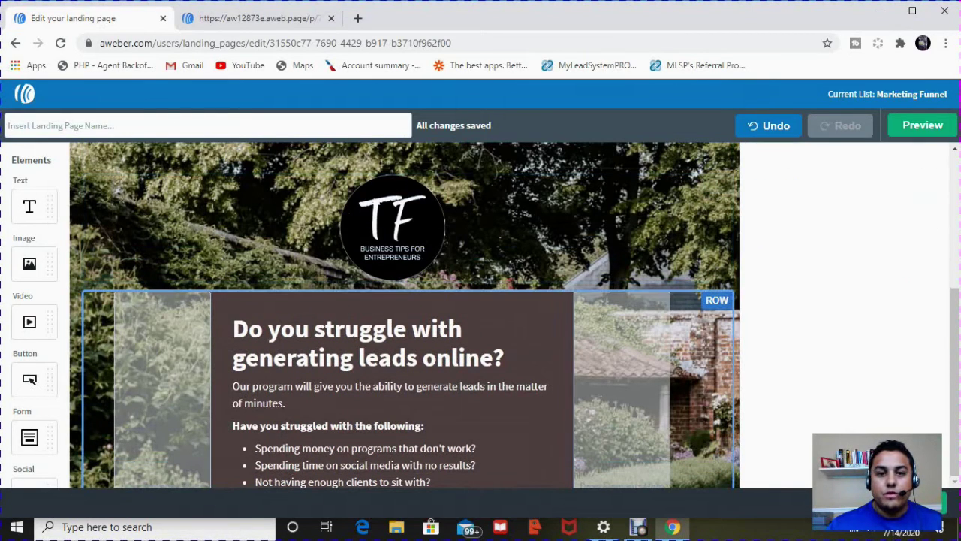
{"action": "key", "text": "Escape"}
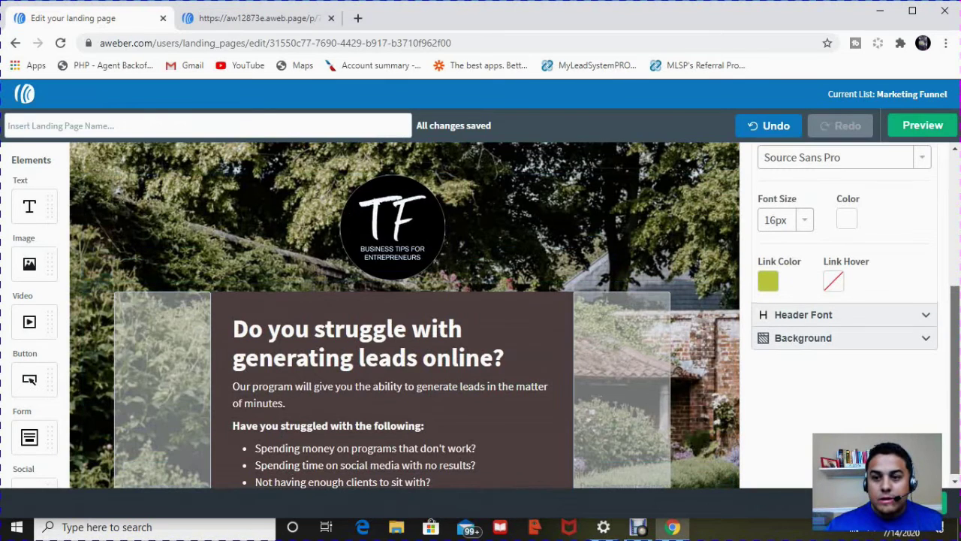
{"action": "scroll", "coordinate": [844, 300], "scroll_direction": "up", "scroll_amount": 2}
{"action": "scroll", "coordinate": [845, 300], "scroll_direction": "up", "scroll_amount": 2}
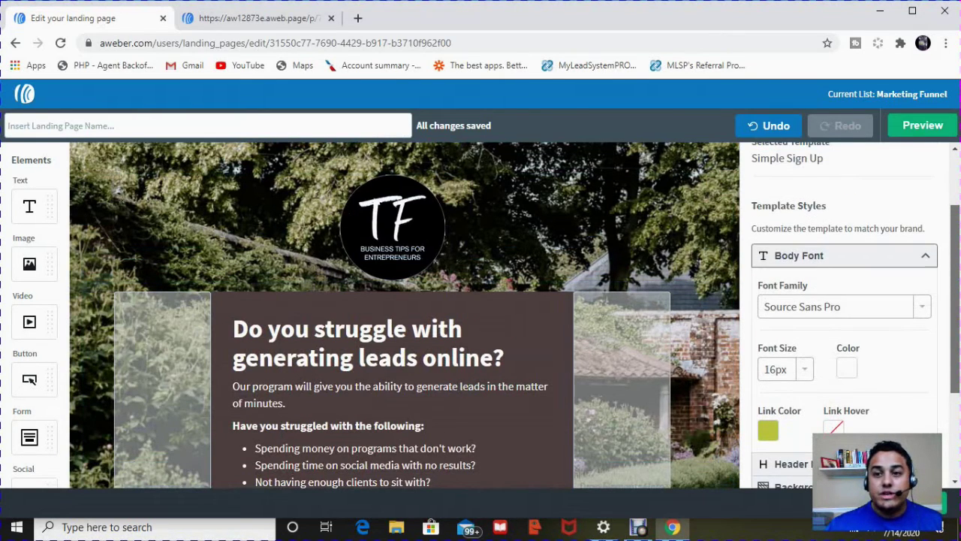
{"action": "scroll", "coordinate": [844, 316], "scroll_direction": "up", "scroll_amount": 1}
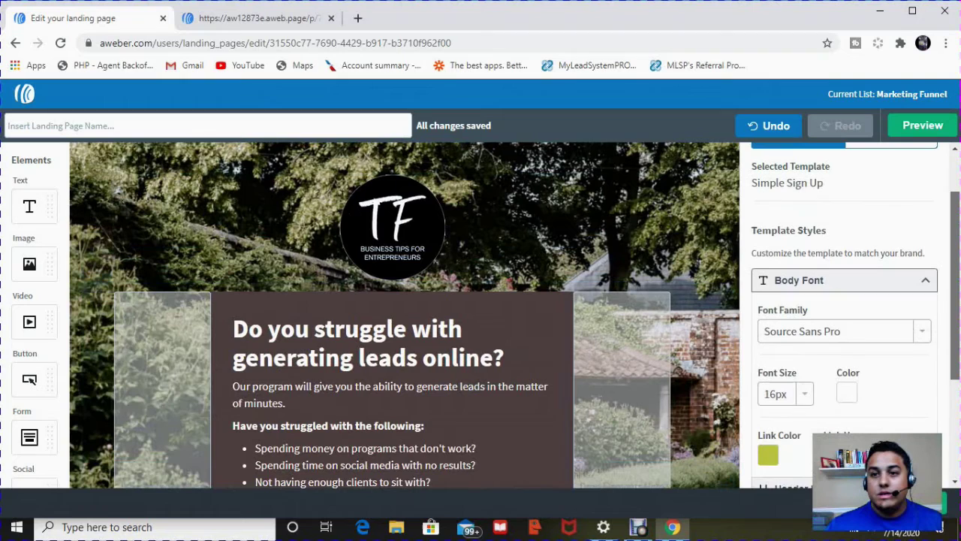
{"action": "scroll", "coordinate": [845, 315], "scroll_direction": "up", "scroll_amount": 2}
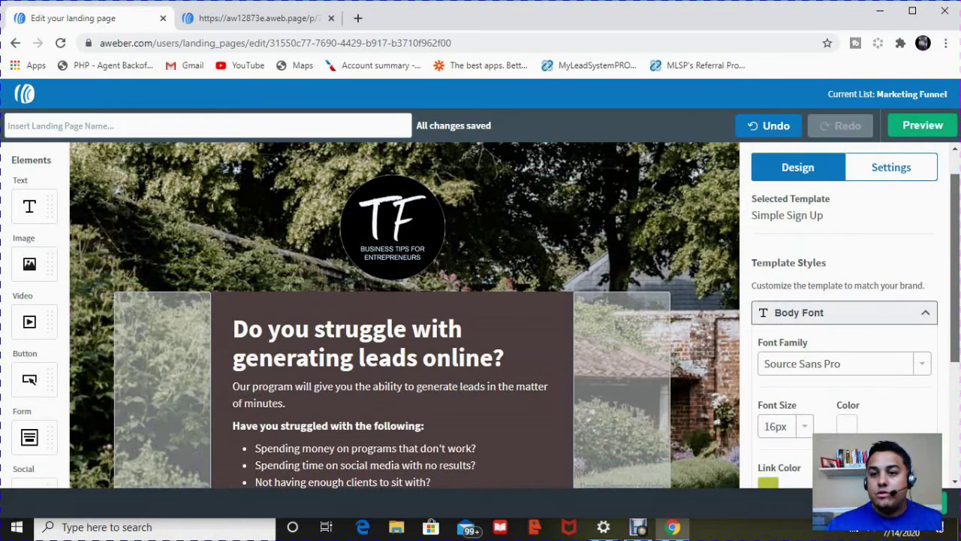
{"action": "scroll", "coordinate": [844, 361], "scroll_direction": "down", "scroll_amount": 2}
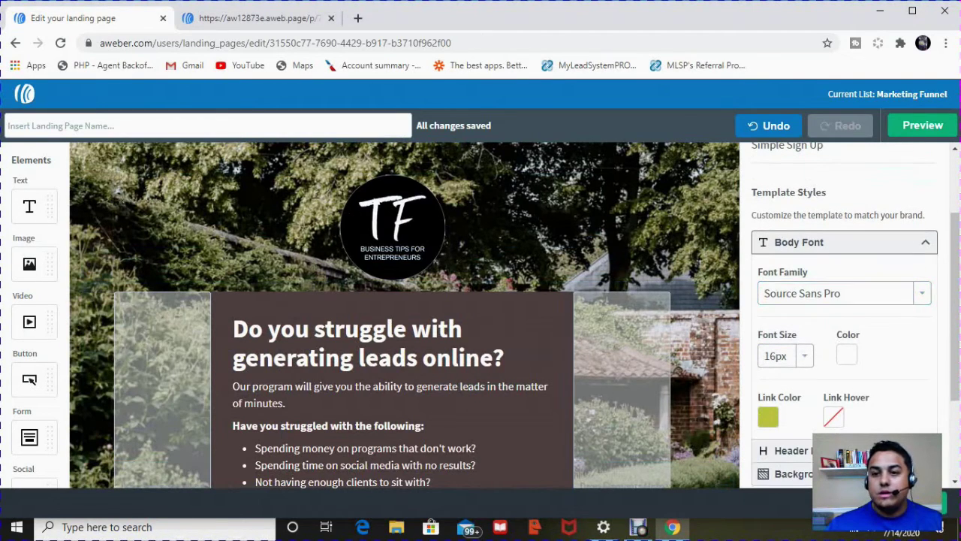
{"action": "scroll", "coordinate": [844, 315], "scroll_direction": "down", "scroll_amount": 3}
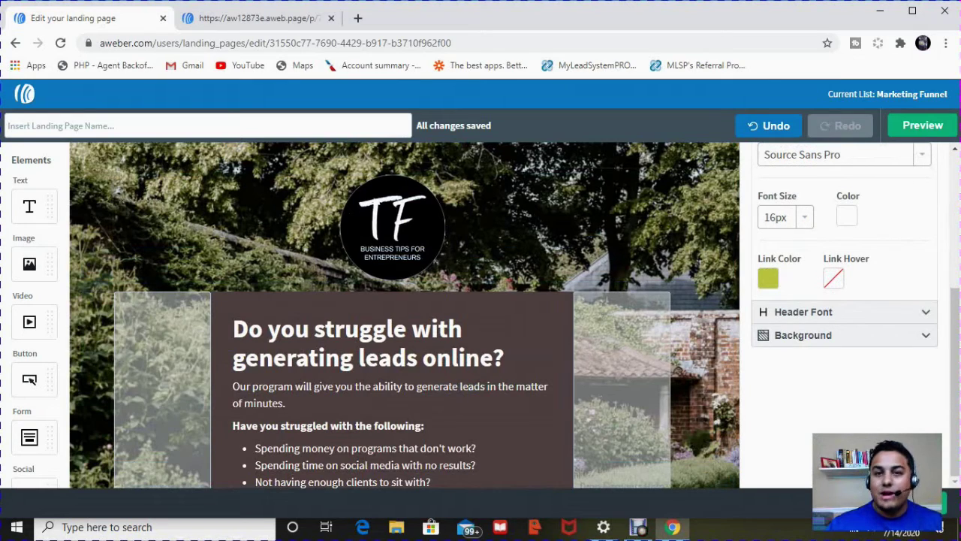
{"action": "left_click", "coordinate": [803, 335]}
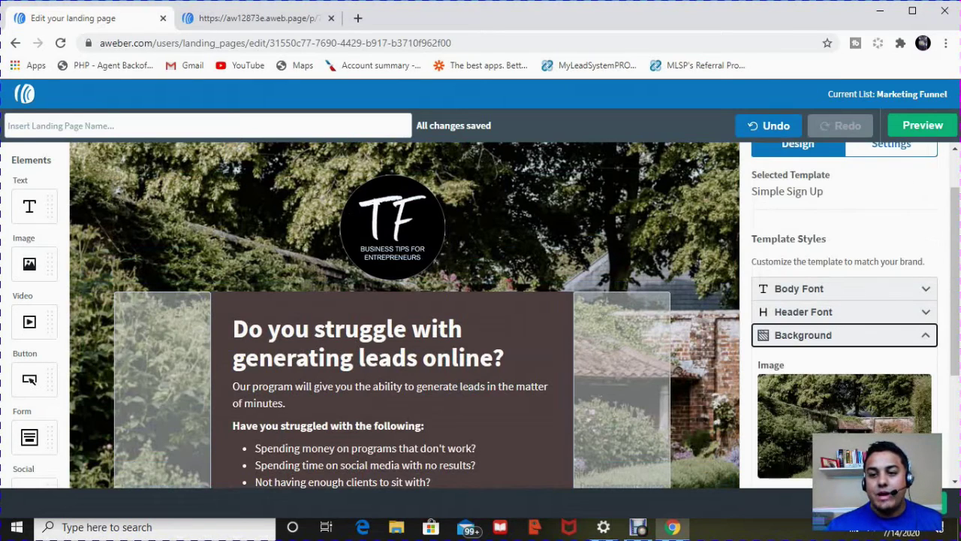
{"action": "scroll", "coordinate": [845, 315], "scroll_direction": "down", "scroll_amount": 3}
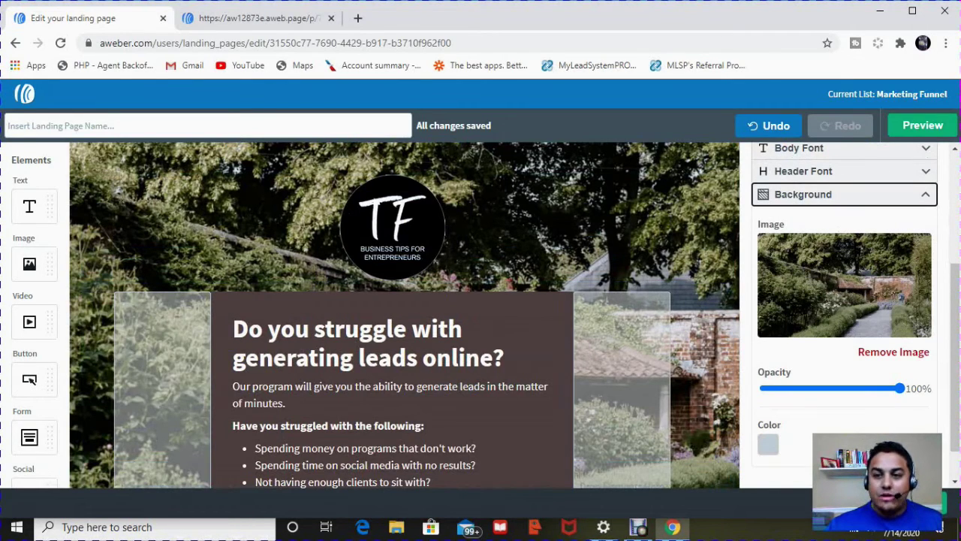
{"action": "left_click", "coordinate": [863, 351]}
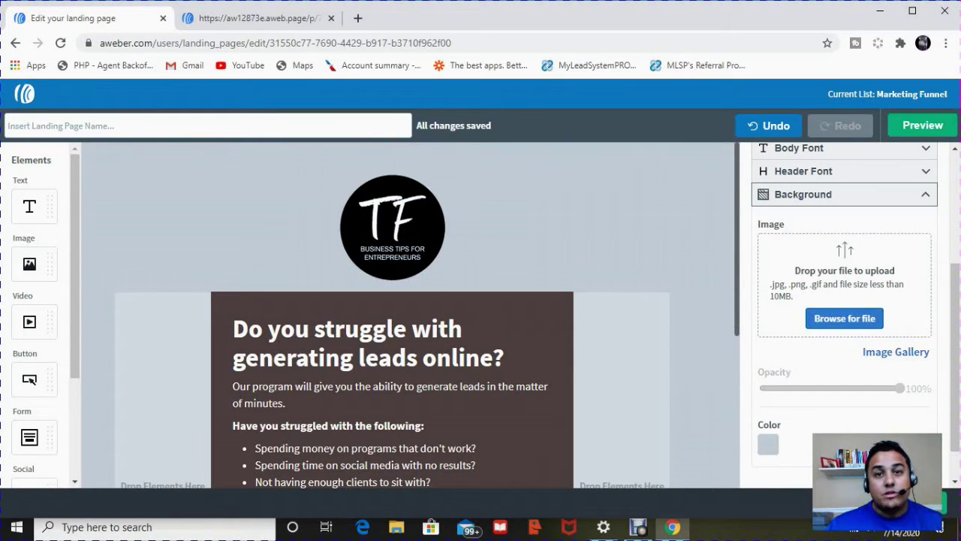
Step: Search the image gallery for 'computer' background photos, then close the picker
{"action": "left_click", "coordinate": [896, 351]}
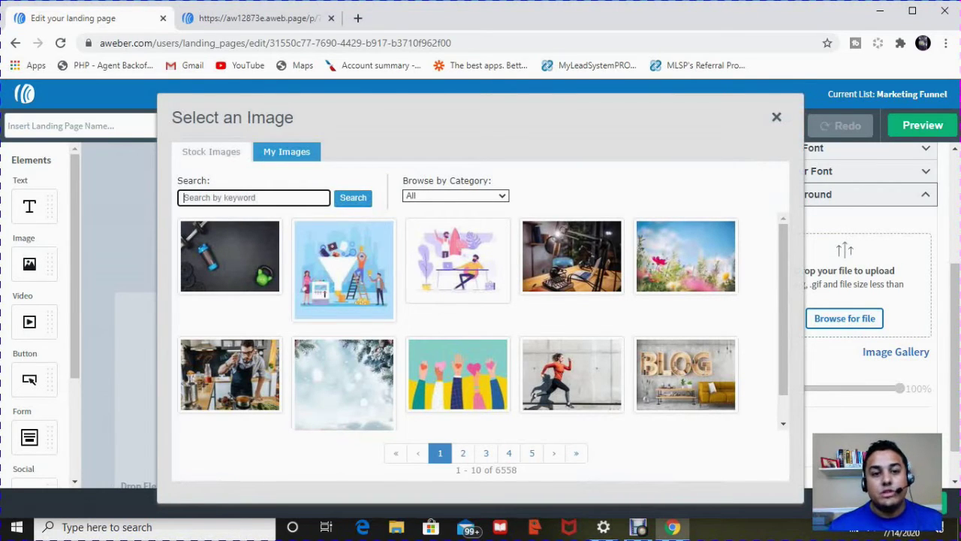
{"action": "type", "text": "com"}
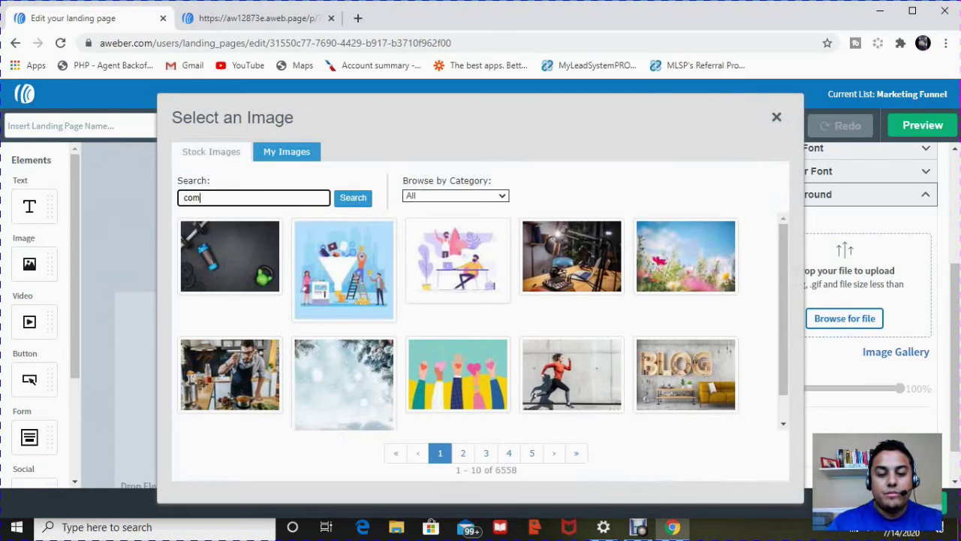
{"action": "type", "text": "puter"}
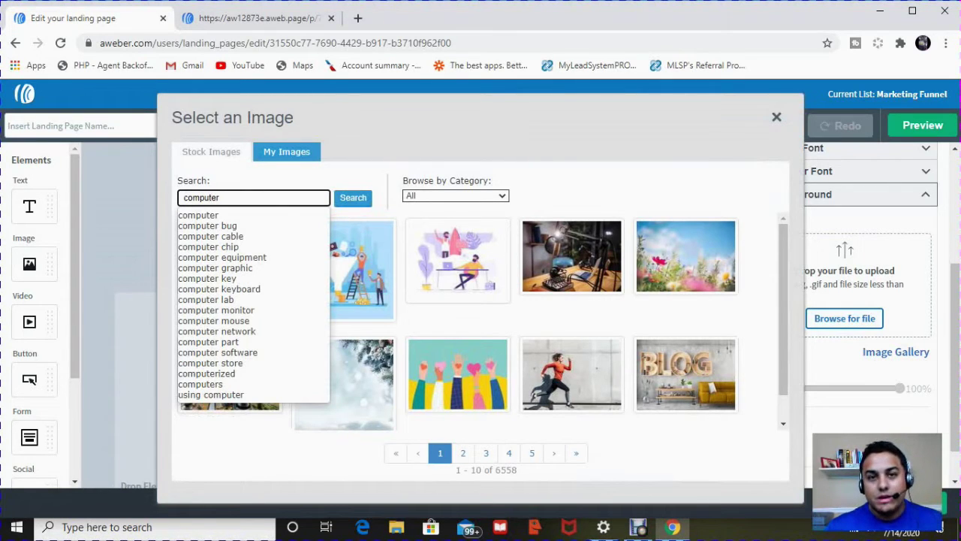
{"action": "key", "text": "Down"}
{"action": "key", "text": "Return"}
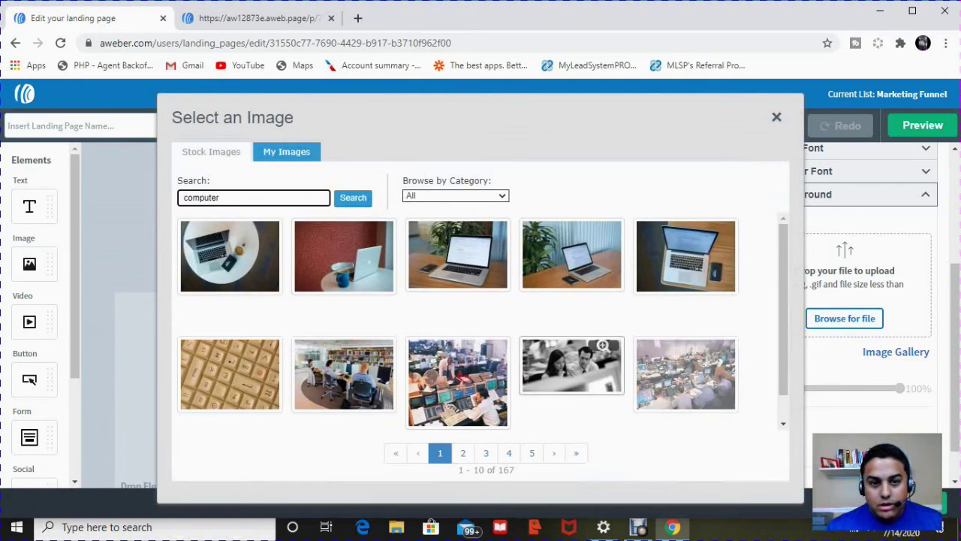
{"action": "left_click", "coordinate": [462, 452]}
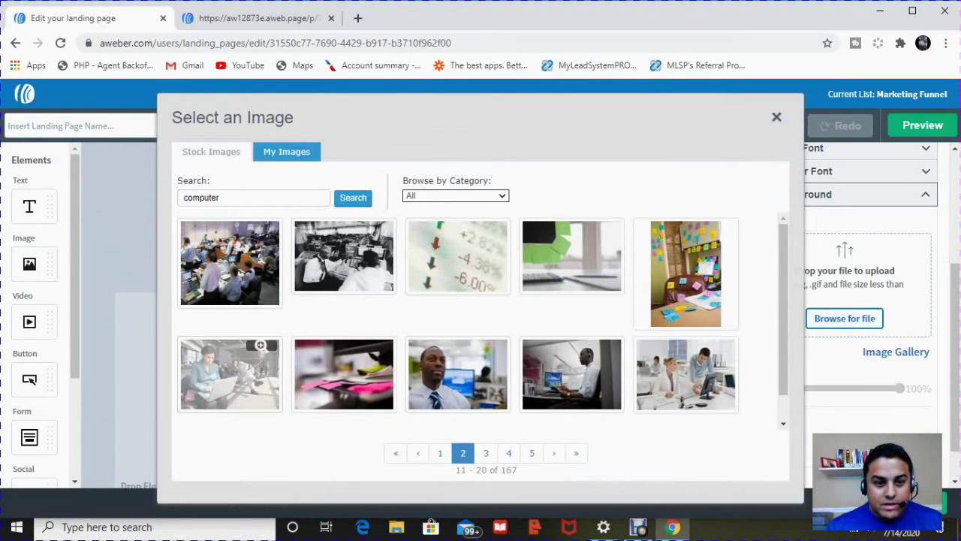
{"action": "key", "text": "Escape"}
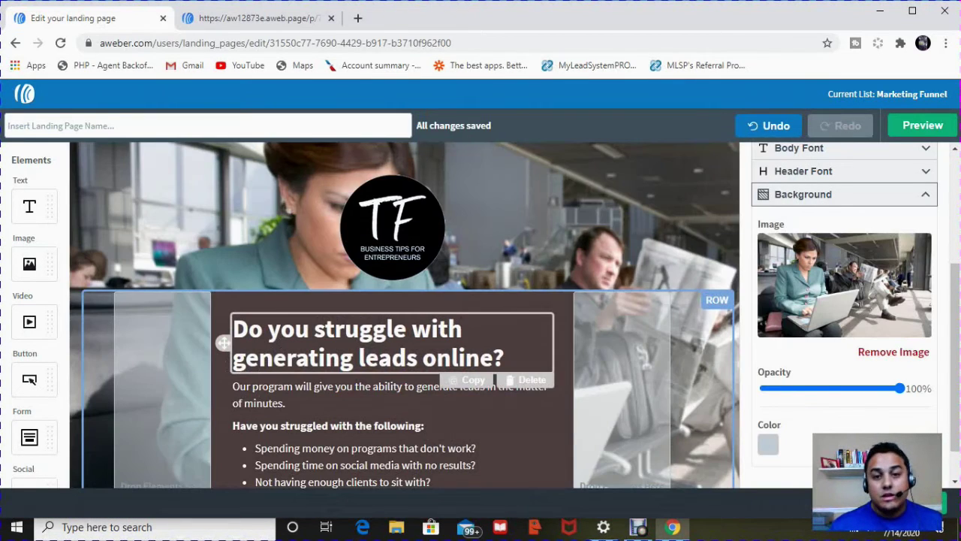
Step: Set the Background Opacity slider to 100%
{"action": "scroll", "coordinate": [405, 316], "scroll_direction": "down", "scroll_amount": 4}
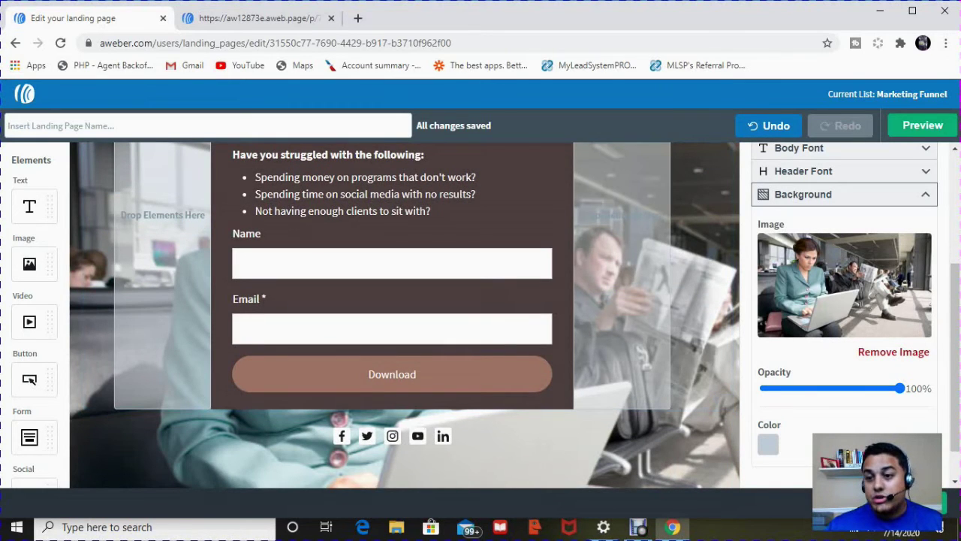
{"action": "mouse_move", "coordinate": [900, 387]}
{"action": "left_mouse_down"}
{"action": "mouse_move", "coordinate": [762, 387]}
{"action": "mouse_move", "coordinate": [899, 387]}
{"action": "left_mouse_up"}
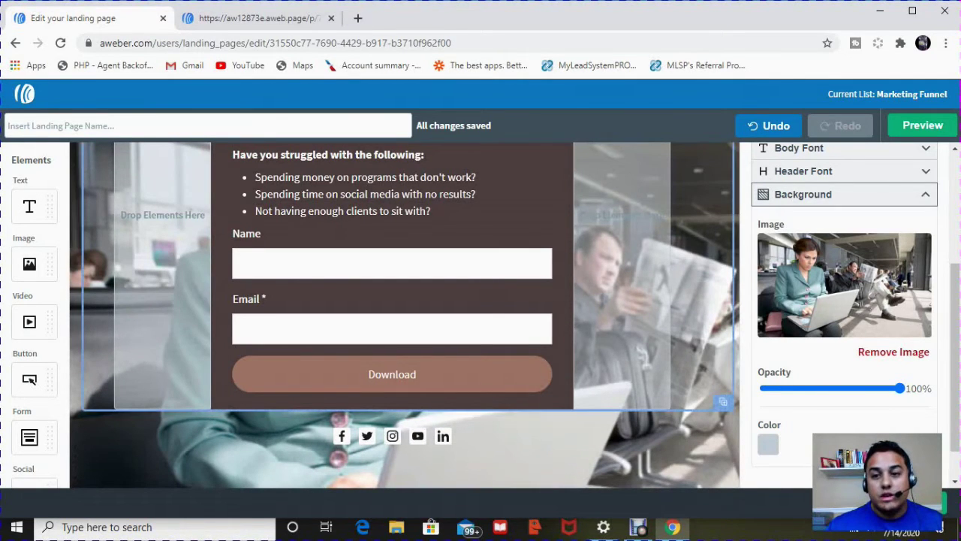
{"action": "scroll", "coordinate": [845, 308], "scroll_direction": "up", "scroll_amount": 3}
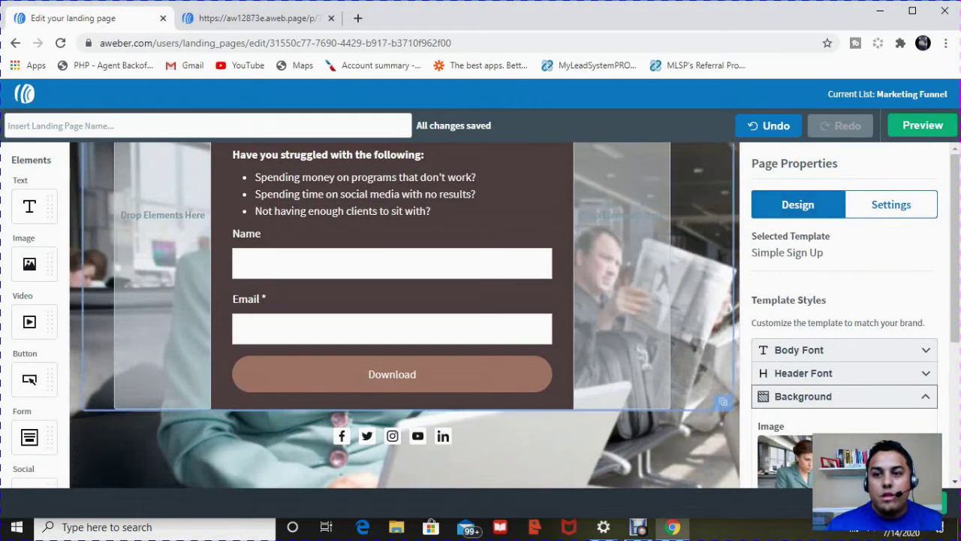
Step: In page Settings, enter Social Sharing title 'Do you want to get leads?' and description 'Download my 10 days of lead generation'
{"action": "left_click", "coordinate": [891, 204]}
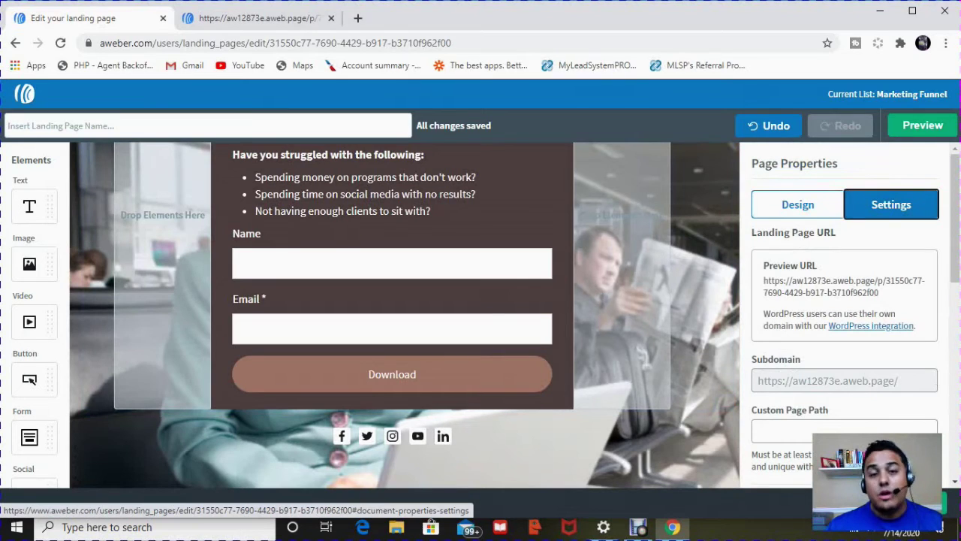
{"action": "scroll", "coordinate": [845, 315], "scroll_direction": "down", "scroll_amount": 3}
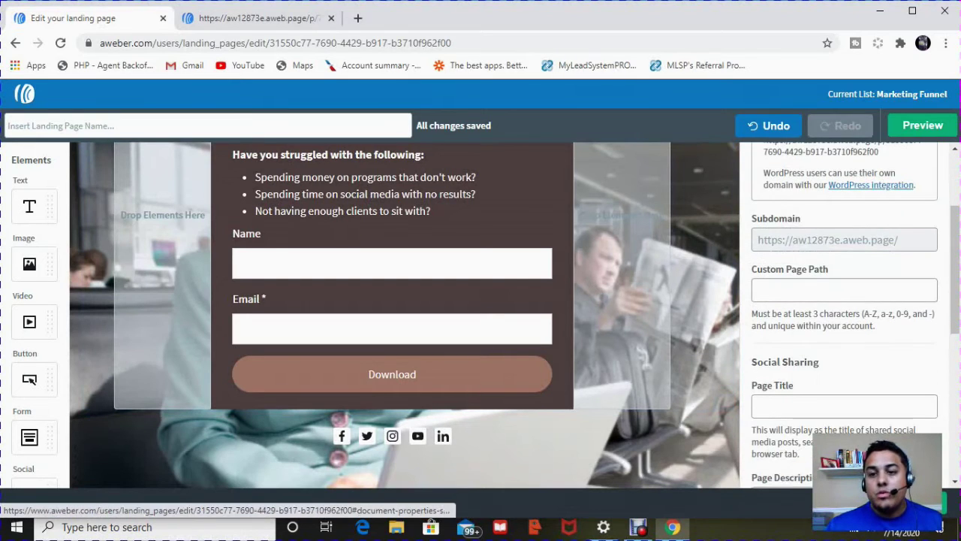
{"action": "left_click", "coordinate": [826, 265]}
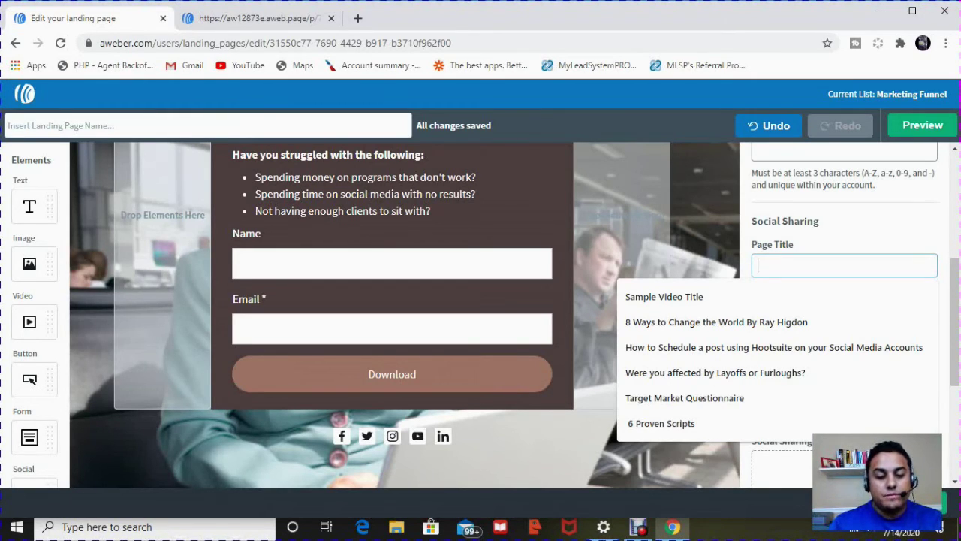
{"action": "type", "text": "Do y"}
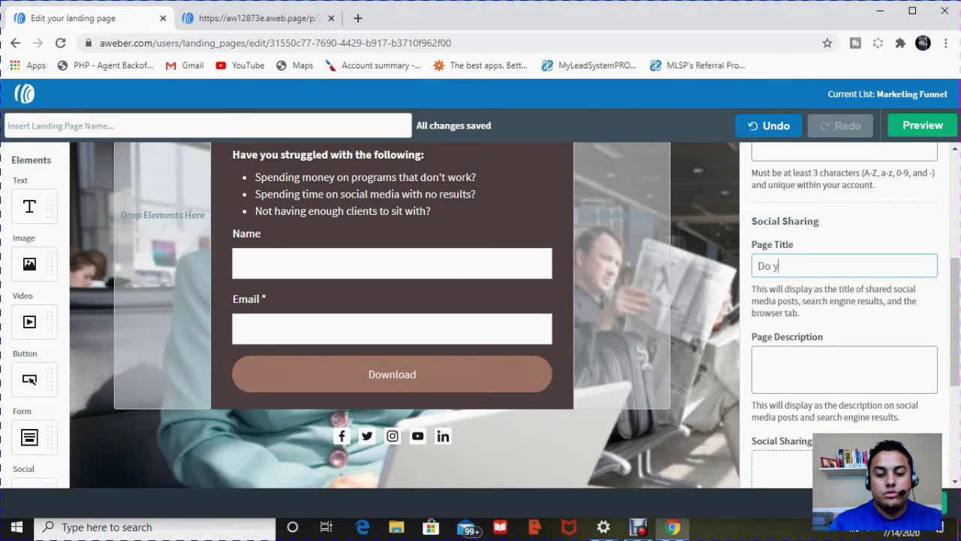
{"action": "type", "text": "ou want to get"}
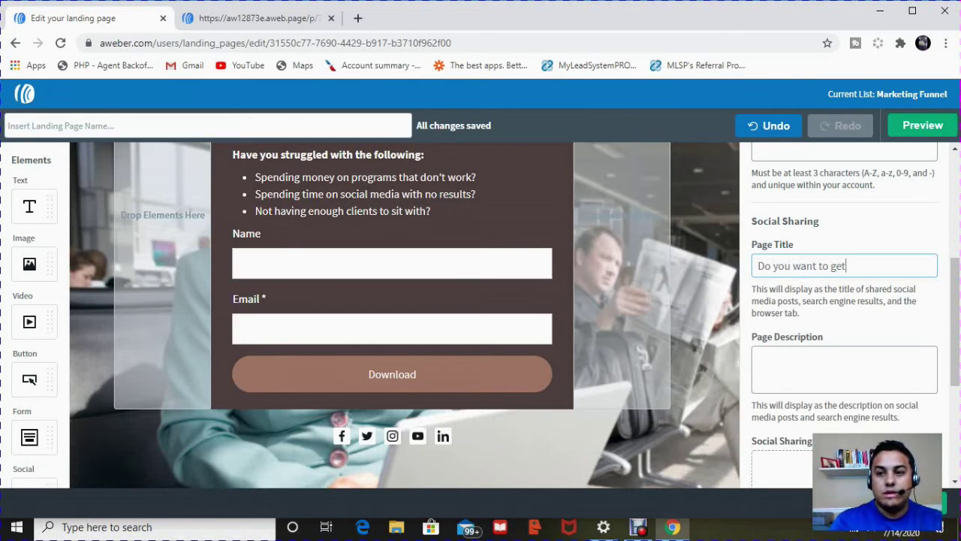
{"action": "type", "text": " leads?"}
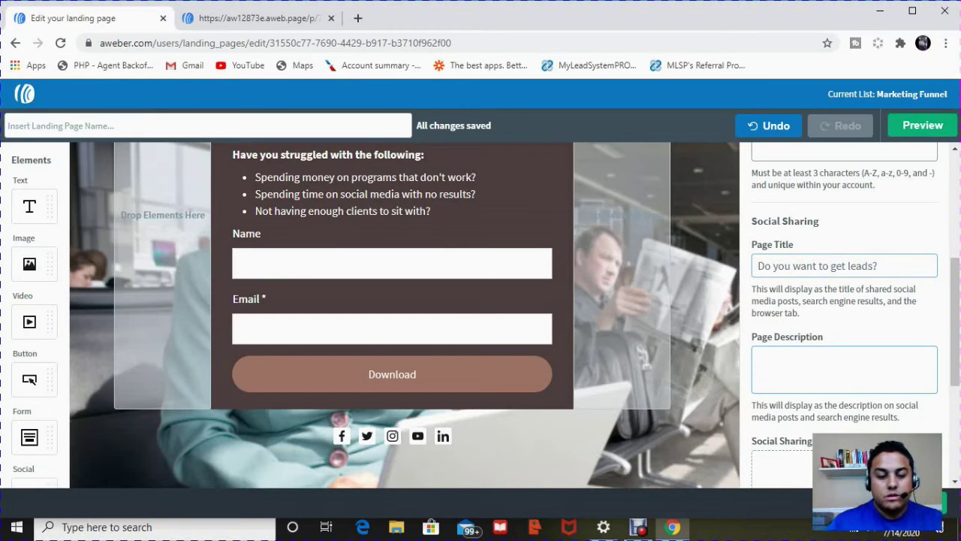
{"action": "type", "text": "Downl"}
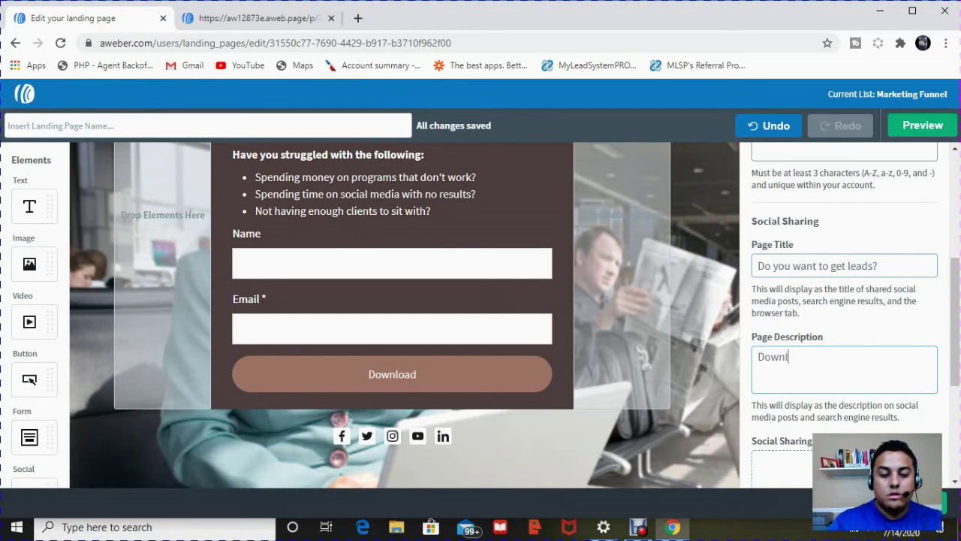
{"action": "type", "text": "oad my 10 "}
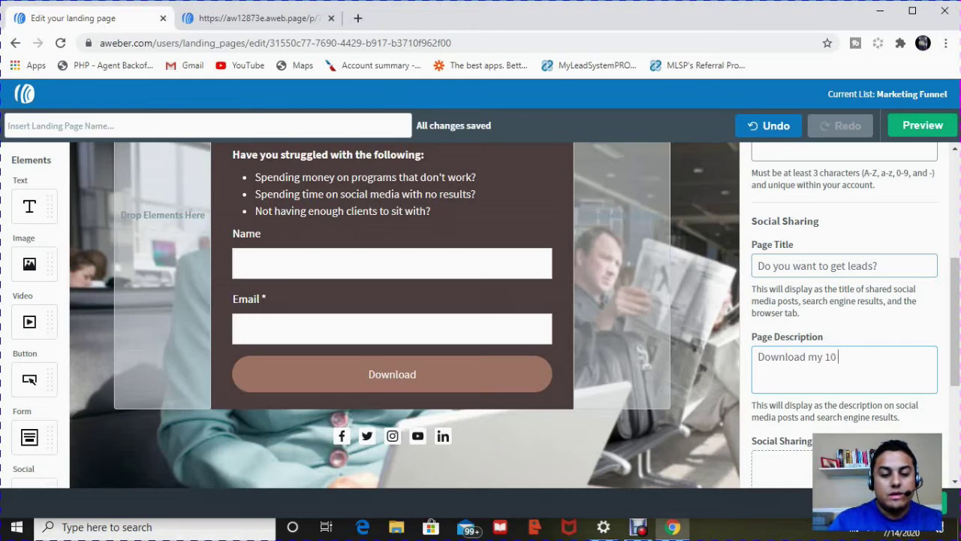
{"action": "type", "text": "days of le"}
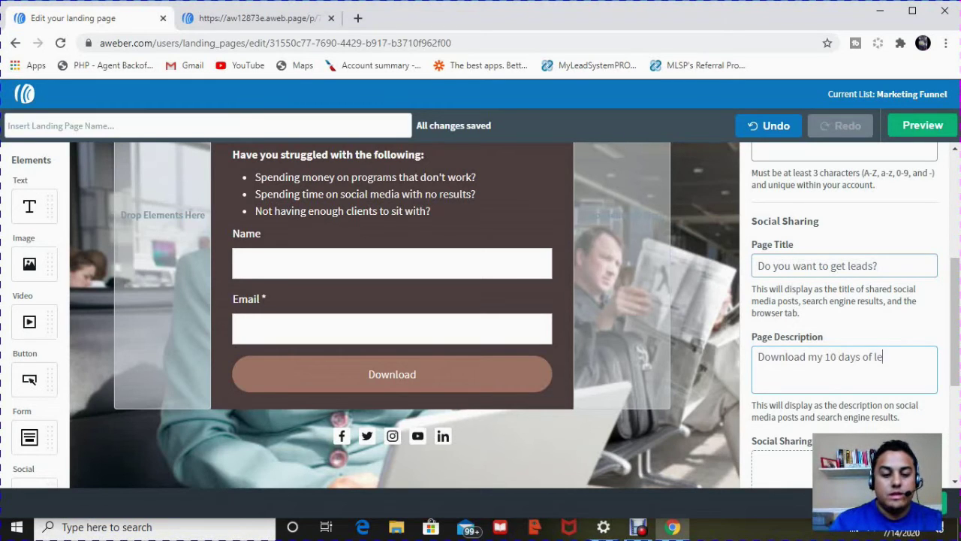
{"action": "type", "text": "ad generation"}
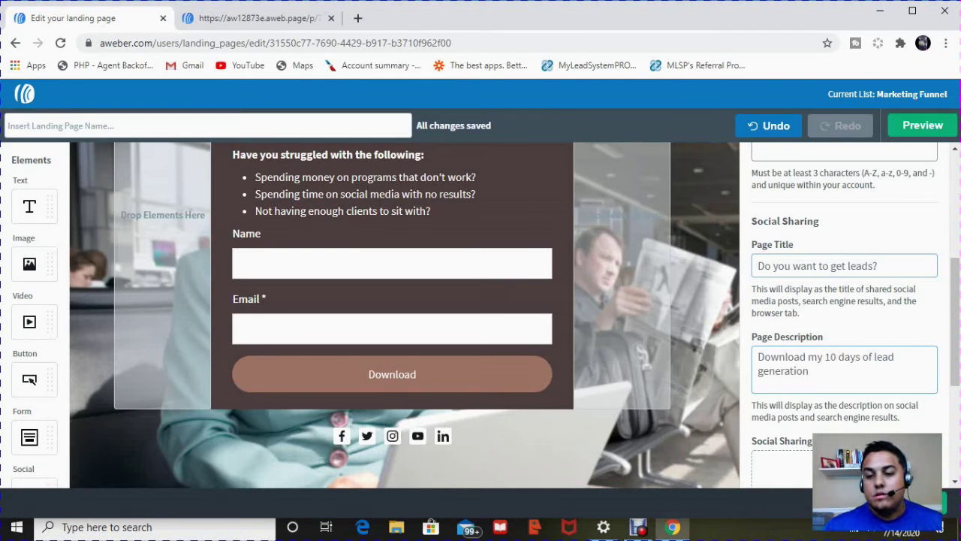
{"action": "scroll", "coordinate": [845, 315], "scroll_direction": "down", "scroll_amount": 3}
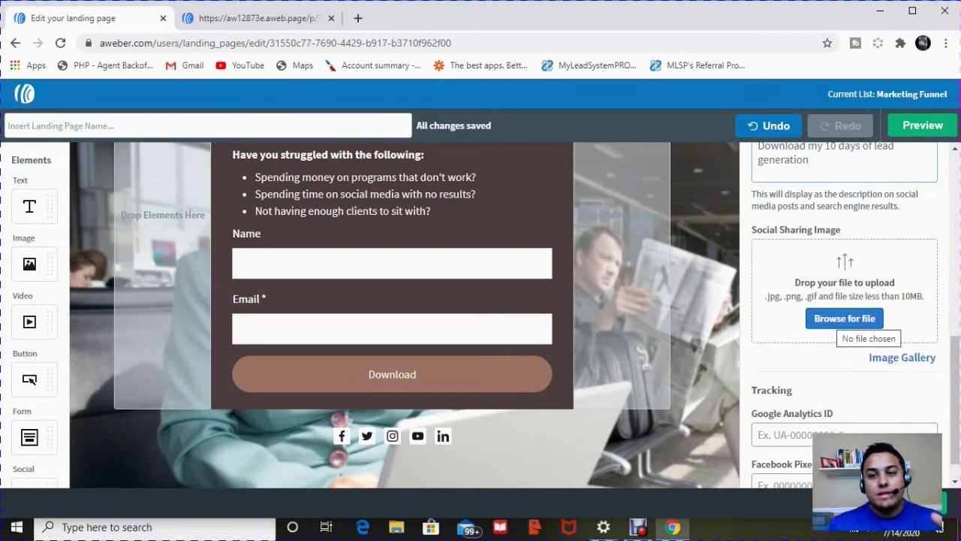
Step: Choose the woman-with-laptop photo from the Image Gallery as the Social Sharing Image
{"action": "left_click", "coordinate": [902, 357]}
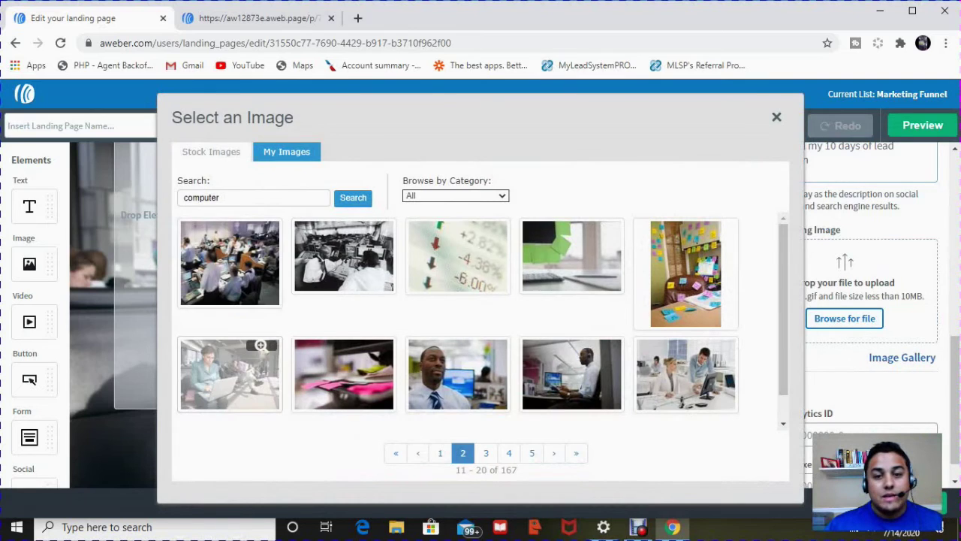
{"action": "left_click", "coordinate": [230, 374]}
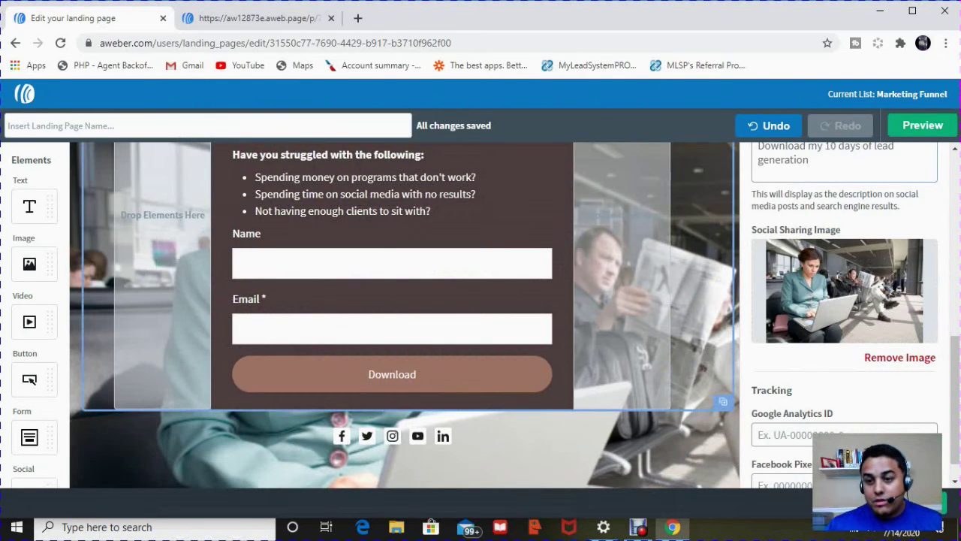
{"action": "scroll", "coordinate": [844, 323], "scroll_direction": "down", "scroll_amount": 1}
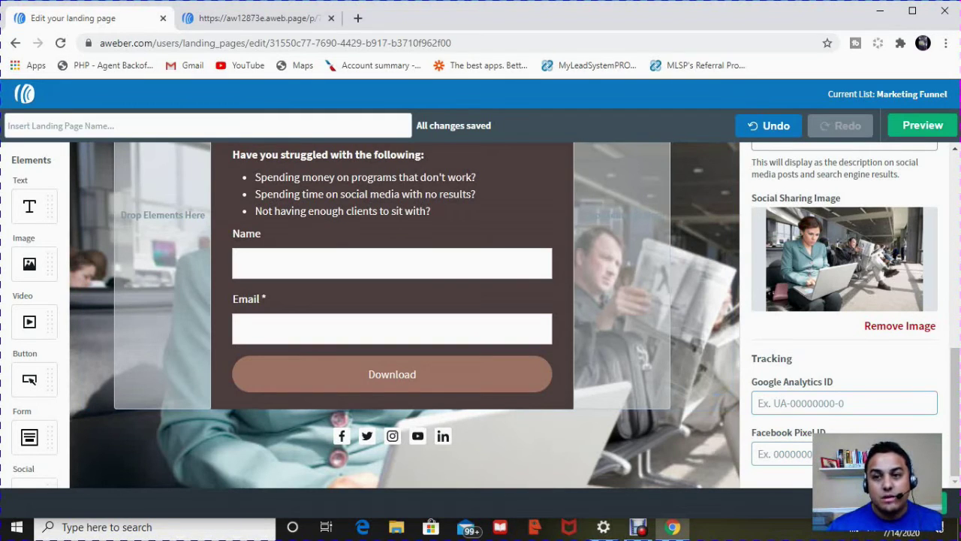
{"action": "scroll", "coordinate": [845, 315], "scroll_direction": "up", "scroll_amount": 10}
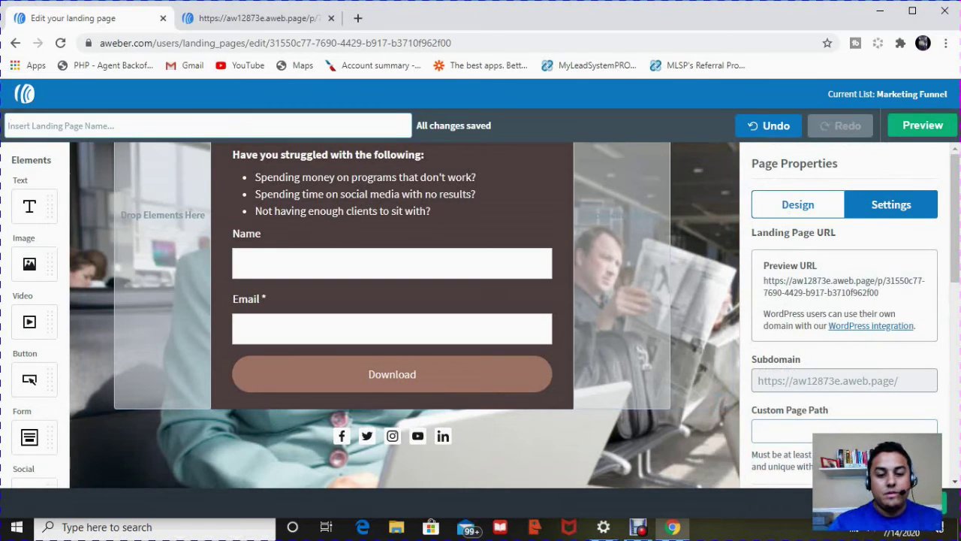
Step: Enter '10 Days of leads' as the landing page name and open the Preview
{"action": "type", "text": "10"}
{"action": "key", "text": "BackSpace"}
{"action": "key", "text": "BackSpace"}
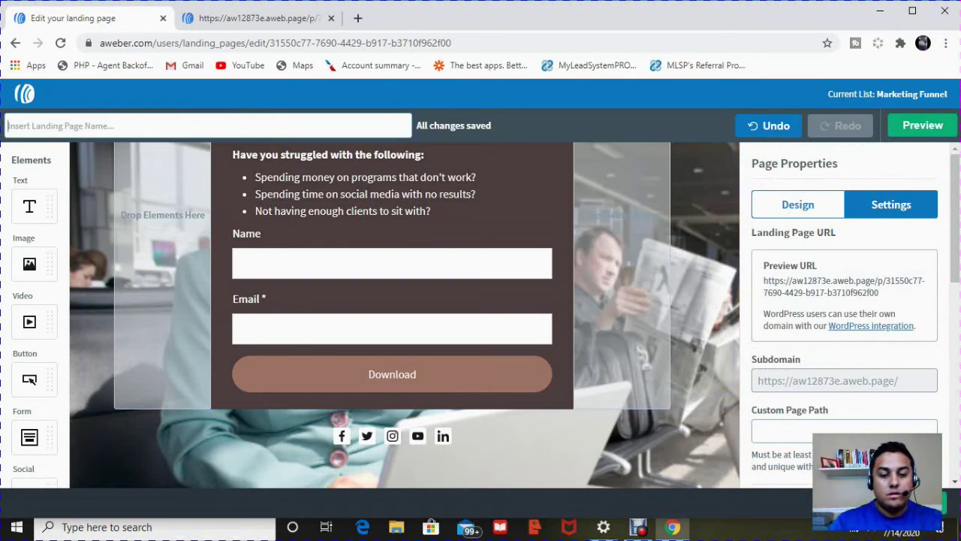
{"action": "type", "text": "10 Day "}
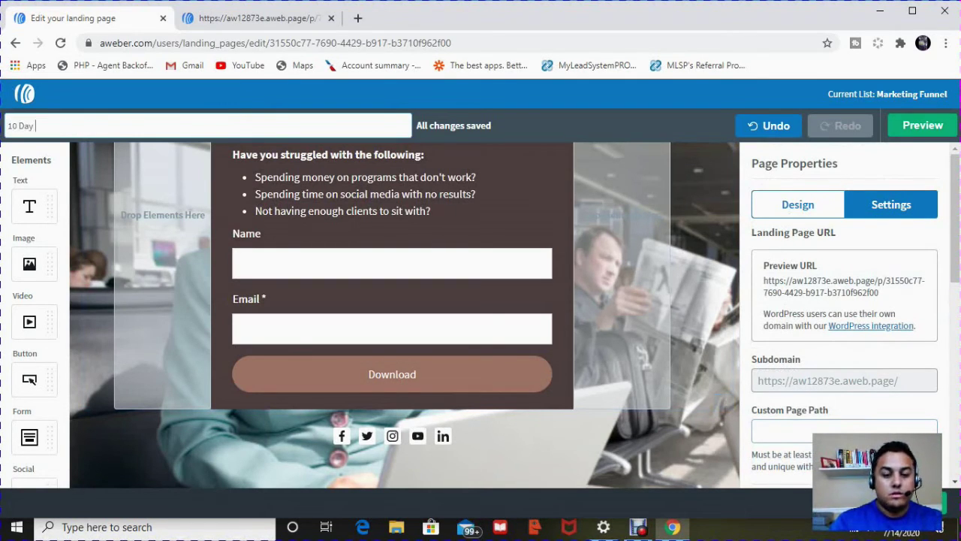
{"action": "type", "text": "of"}
{"action": "key", "text": "BackSpace"}
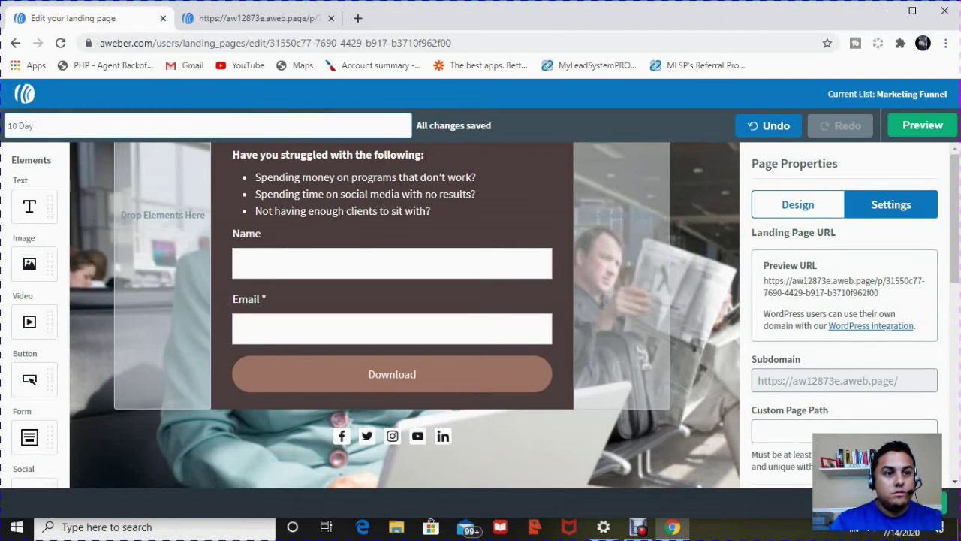
{"action": "type", "text": "s of leads"}
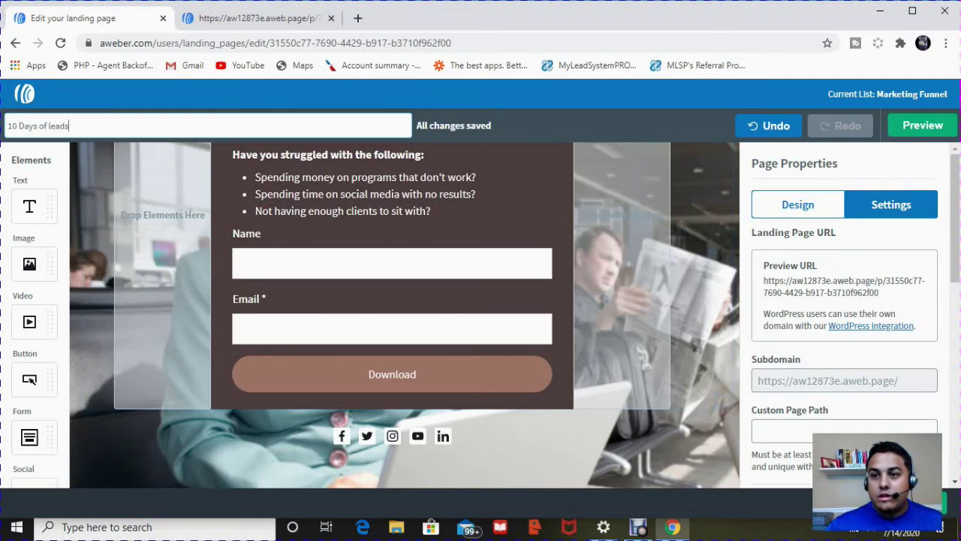
{"action": "left_click", "coordinate": [922, 125]}
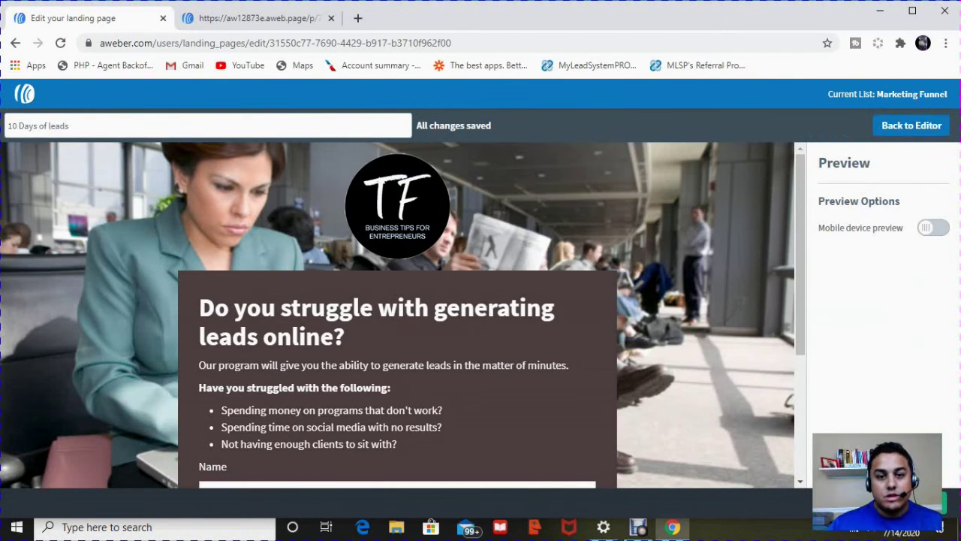
Step: Check the page in desktop and phone previews, then return to the editor's social icons settings
{"action": "scroll", "coordinate": [397, 315], "scroll_direction": "down", "scroll_amount": 3}
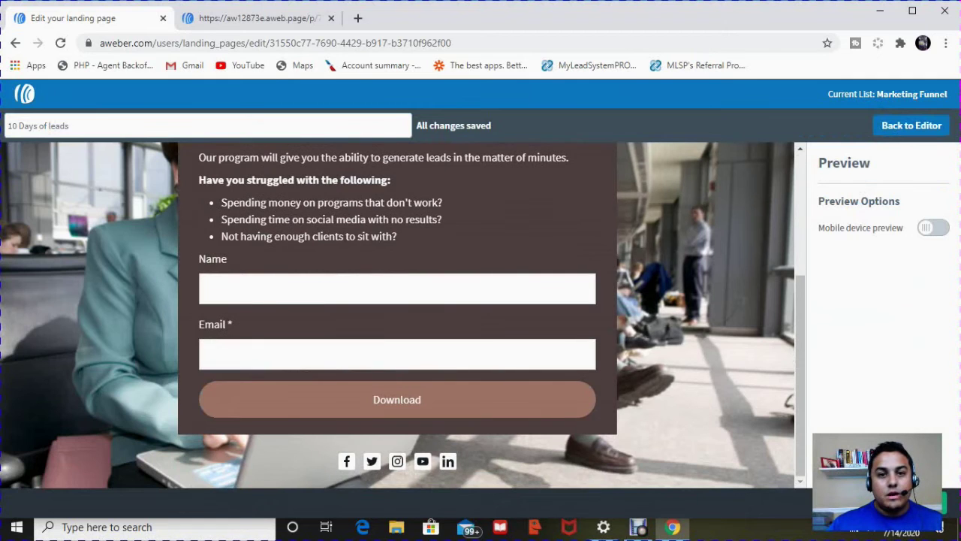
{"action": "scroll", "coordinate": [398, 315], "scroll_direction": "up", "scroll_amount": 3}
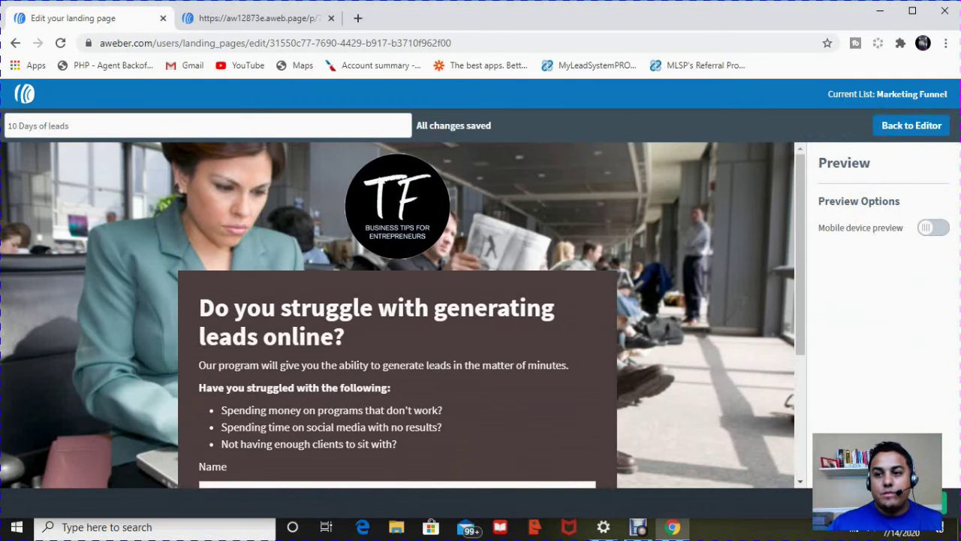
{"action": "left_click", "coordinate": [933, 227]}
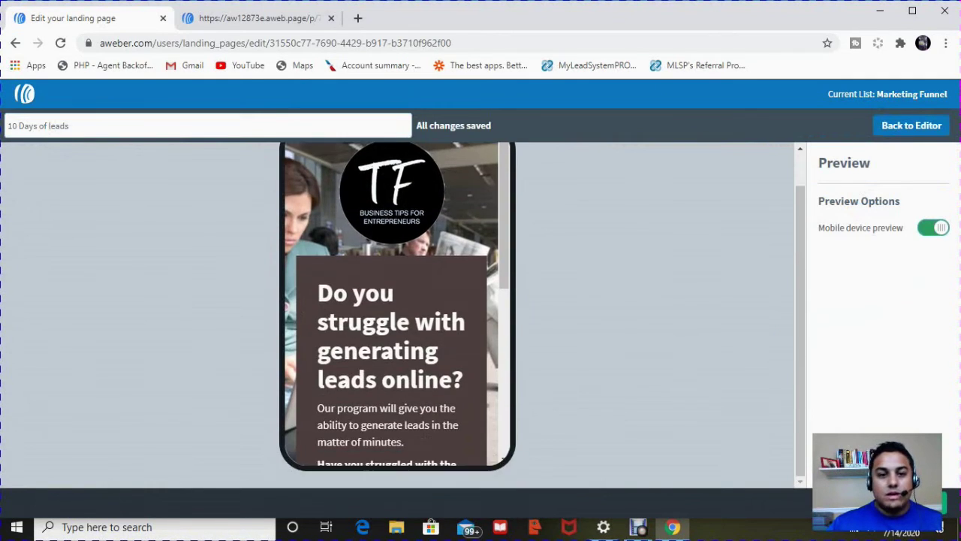
{"action": "scroll", "coordinate": [397, 308], "scroll_direction": "down", "scroll_amount": 5}
{"action": "scroll", "coordinate": [398, 308], "scroll_direction": "up", "scroll_amount": 5}
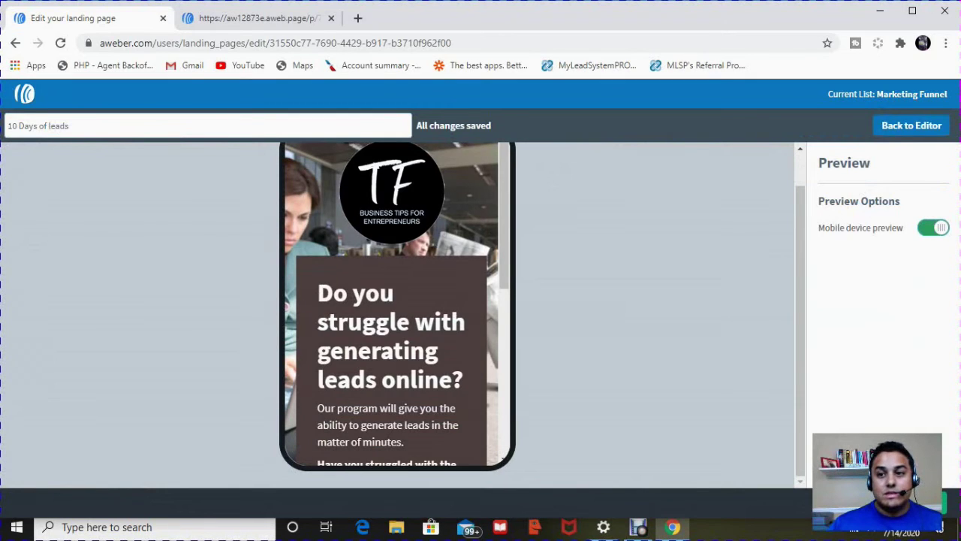
{"action": "left_click", "coordinate": [911, 126]}
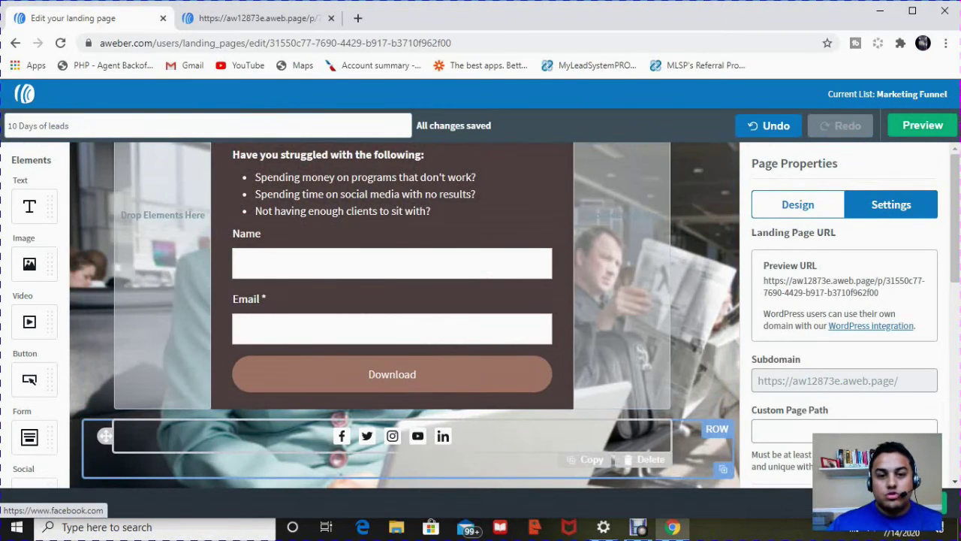
{"action": "left_click", "coordinate": [105, 436]}
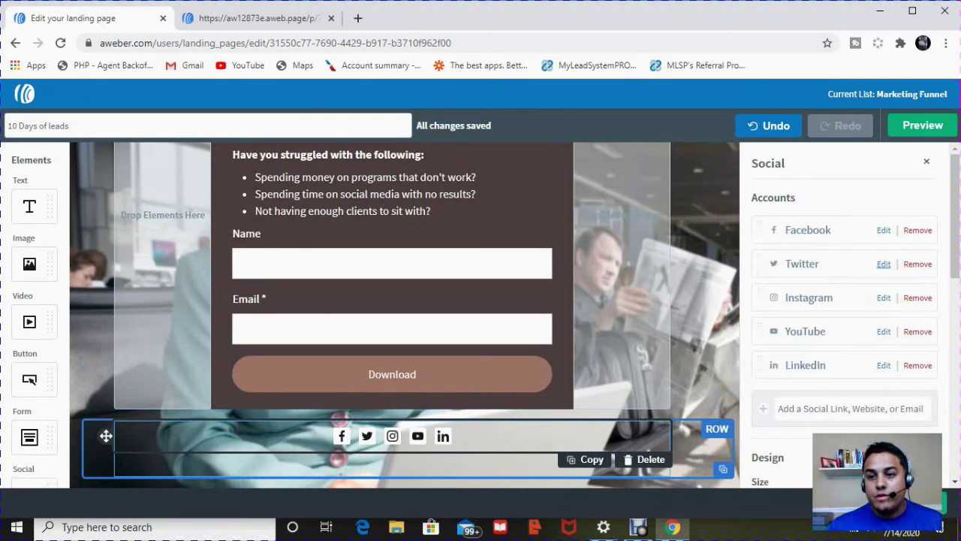
Step: Remove the Twitter and Instagram icons and set Facebook to the saved page address
{"action": "left_click", "coordinate": [917, 264]}
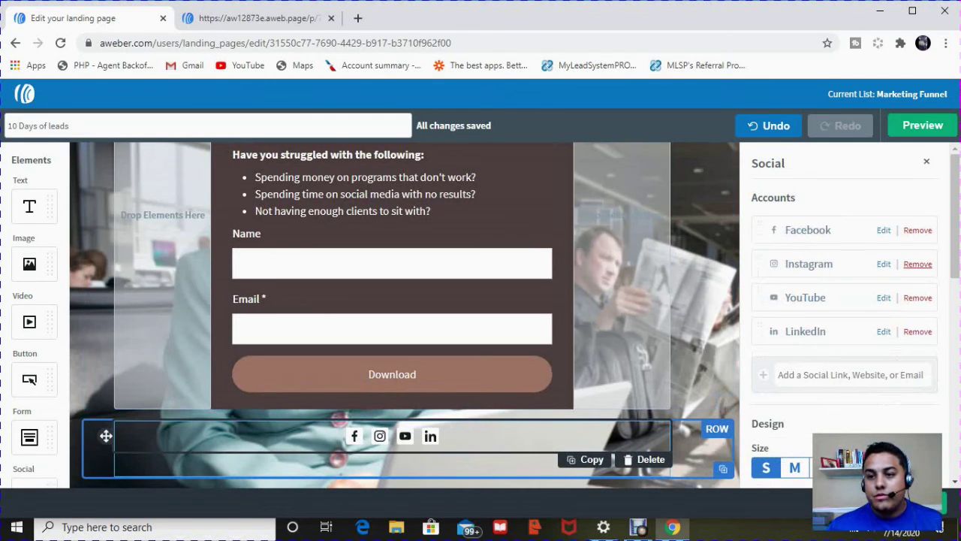
{"action": "left_click", "coordinate": [918, 264]}
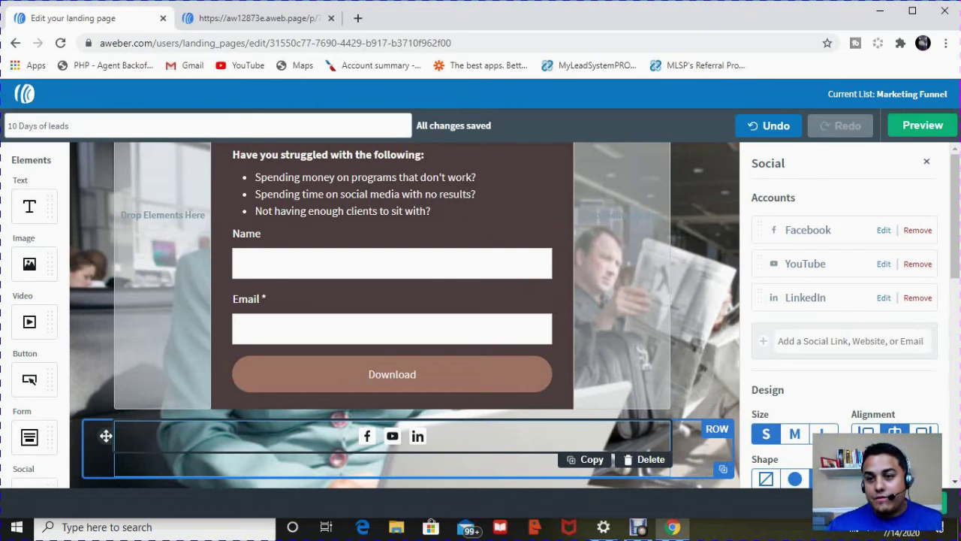
{"action": "left_click", "coordinate": [884, 230]}
{"action": "key", "text": "Down"}
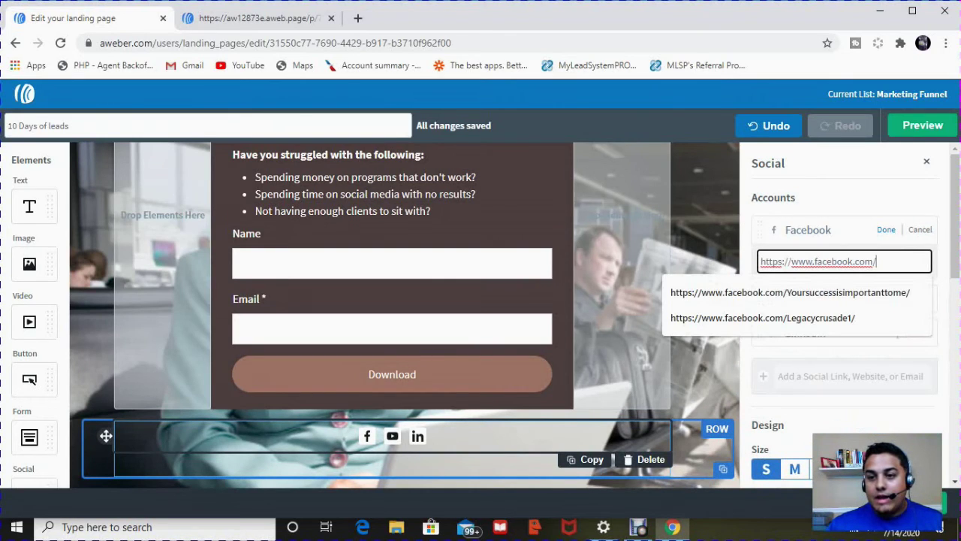
{"action": "key", "text": "Down"}
{"action": "key", "text": "Return"}
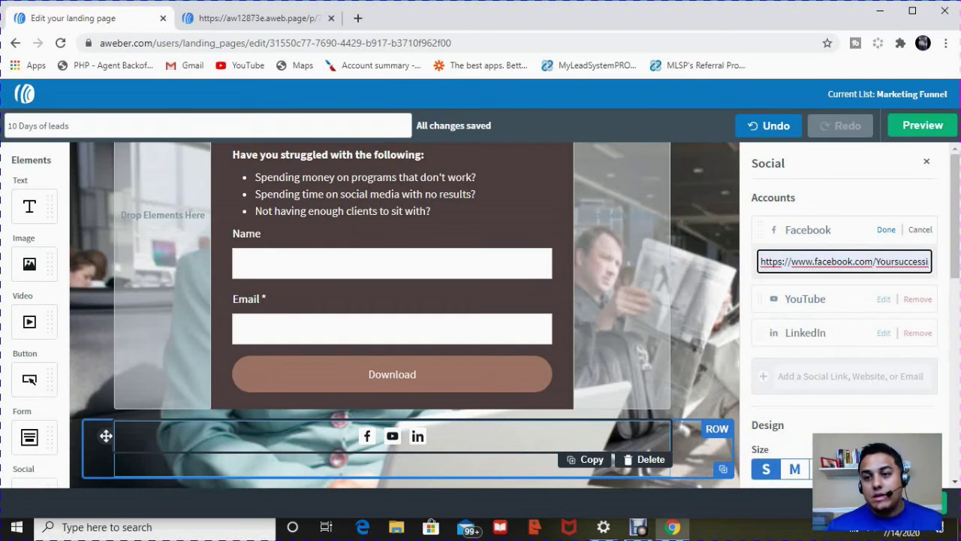
{"action": "key", "text": "Return"}
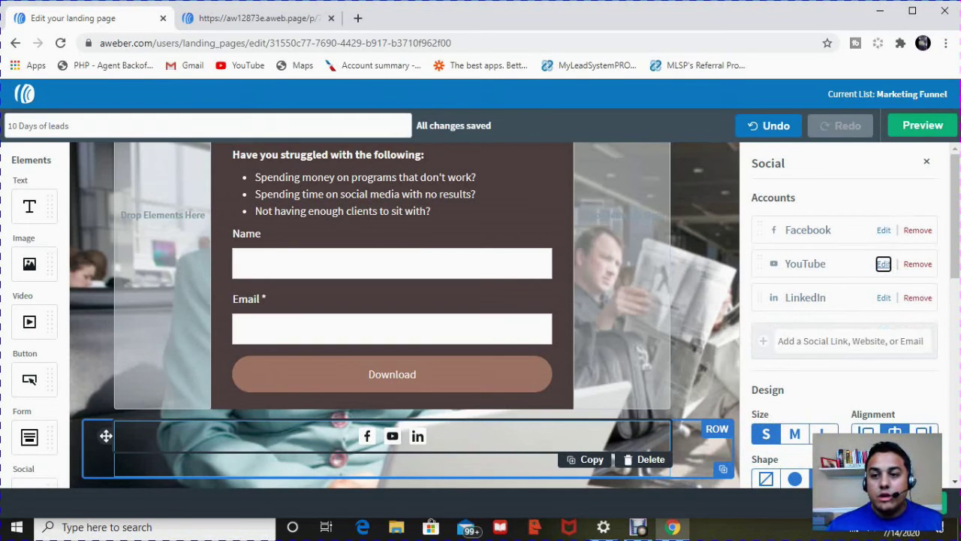
Step: Link the YouTube and LinkedIn icons to the suggested channel and profile addresses
{"action": "left_click", "coordinate": [884, 264]}
{"action": "key", "text": "Down"}
{"action": "key", "text": "Down"}
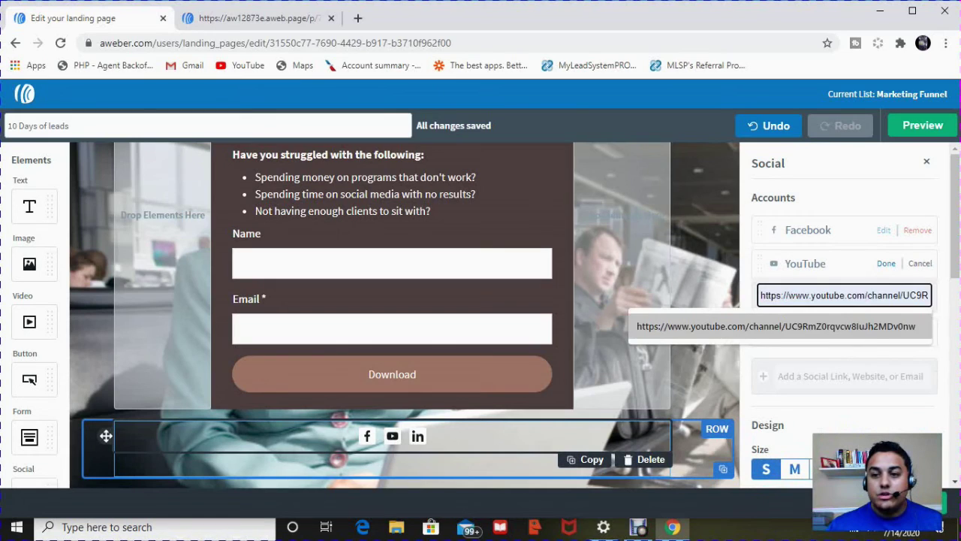
{"action": "key", "text": "Return"}
{"action": "left_click", "coordinate": [886, 263]}
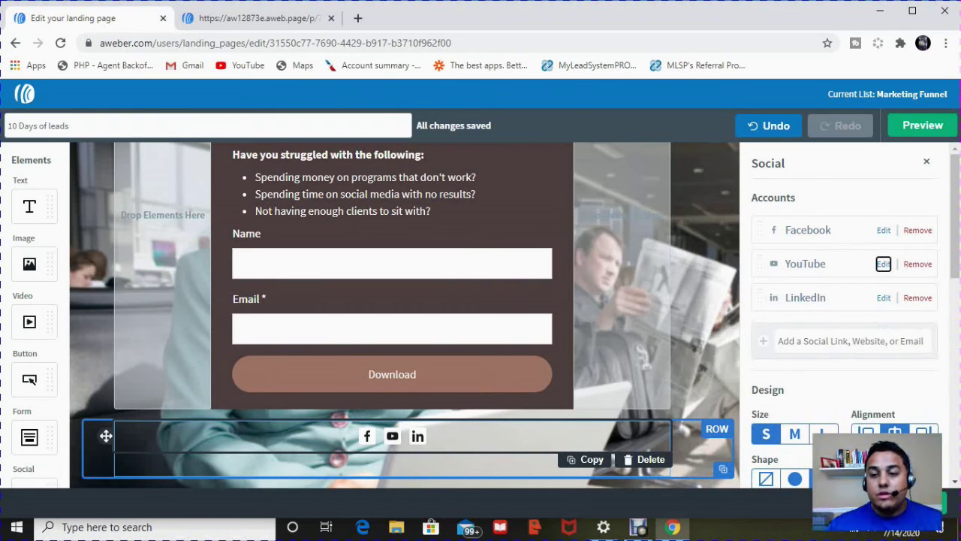
{"action": "key", "text": "Tab"}
{"action": "key", "text": "Tab"}
{"action": "key", "text": "Return"}
{"action": "key", "text": "Down"}
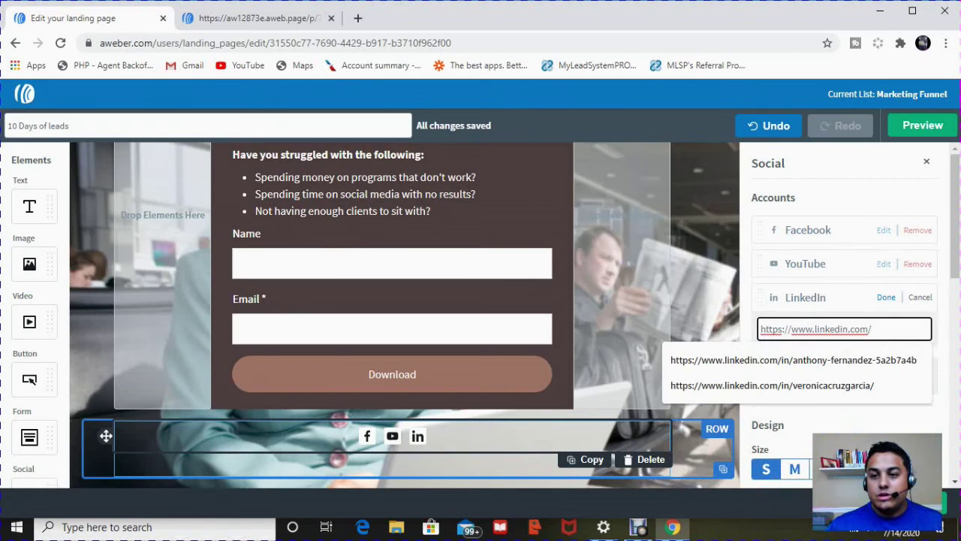
{"action": "key", "text": "Down"}
{"action": "key", "text": "Return"}
{"action": "key", "text": "Return"}
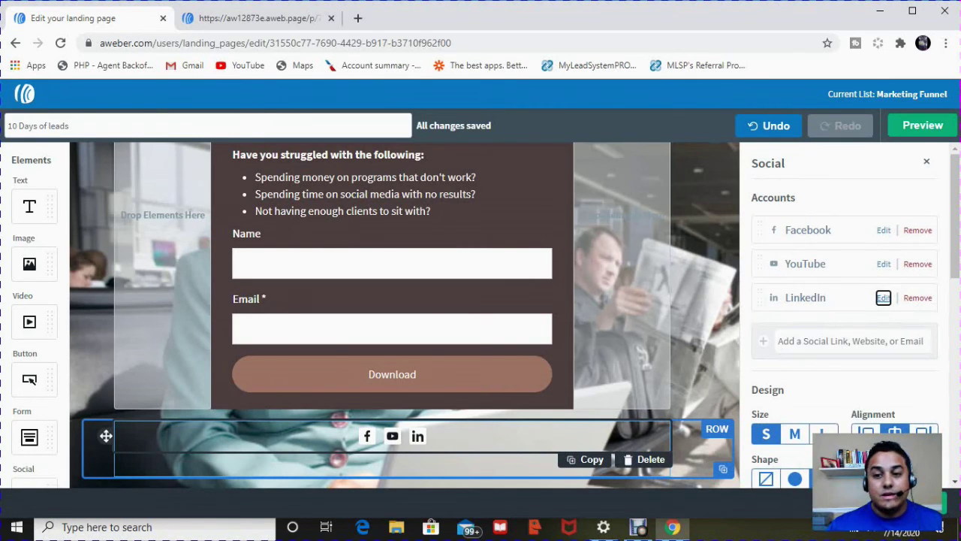
Step: Set the social icons to size L with the Brand colour theme
{"action": "scroll", "coordinate": [845, 315], "scroll_direction": "down", "scroll_amount": 3}
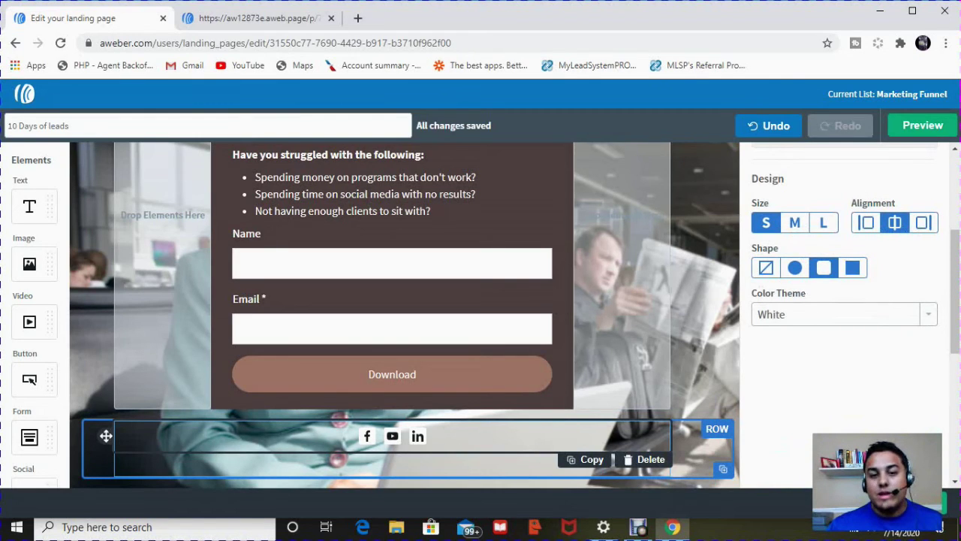
{"action": "left_click", "coordinate": [823, 222]}
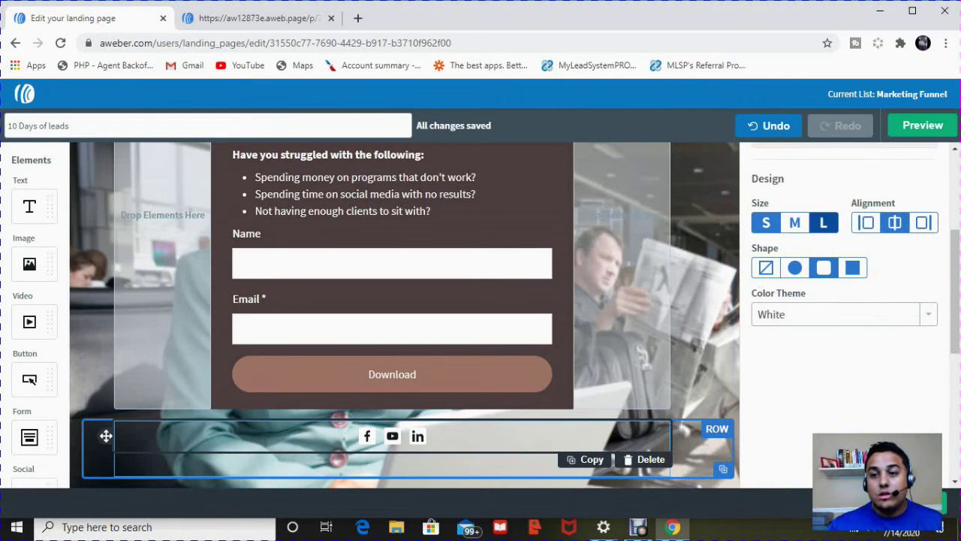
{"action": "scroll", "coordinate": [844, 315], "scroll_direction": "down", "scroll_amount": 3}
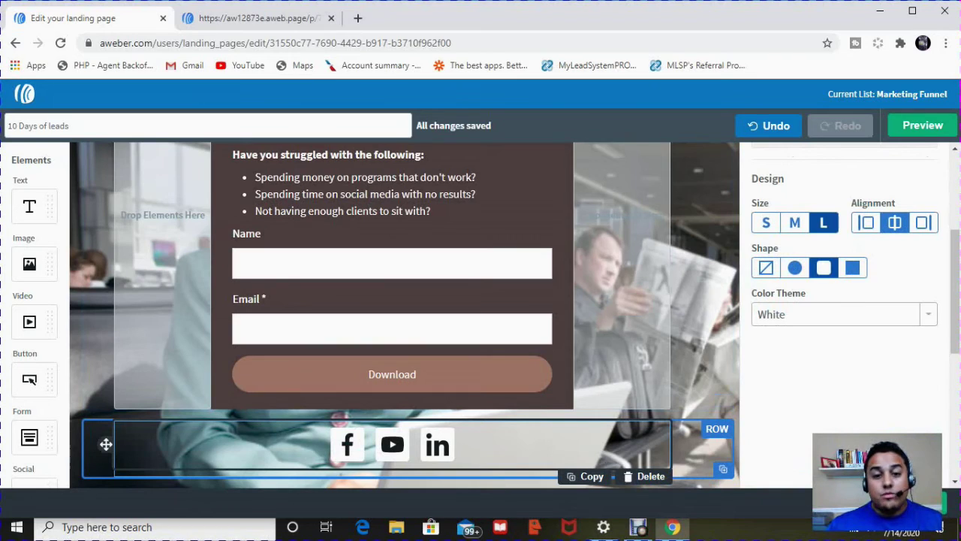
{"action": "left_click", "coordinate": [837, 314]}
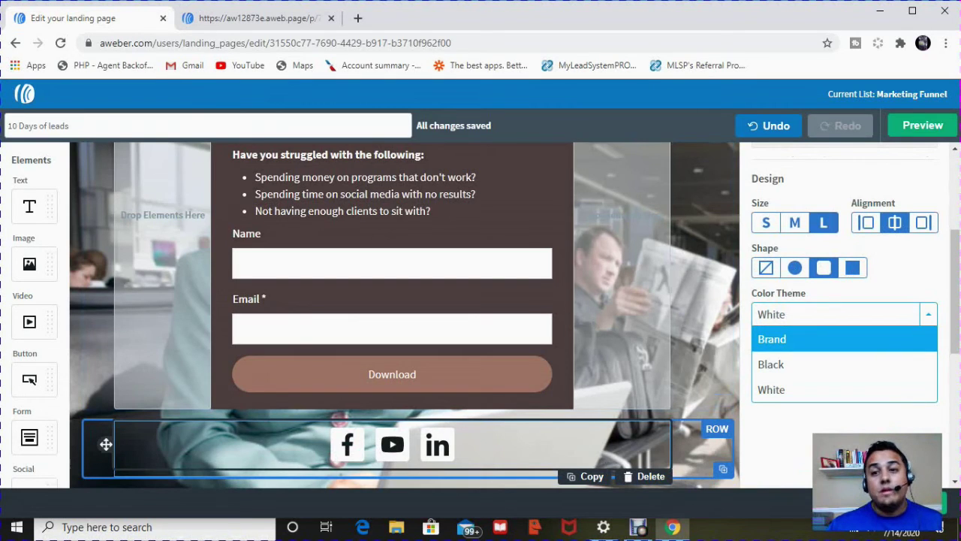
{"action": "key", "text": "Return"}
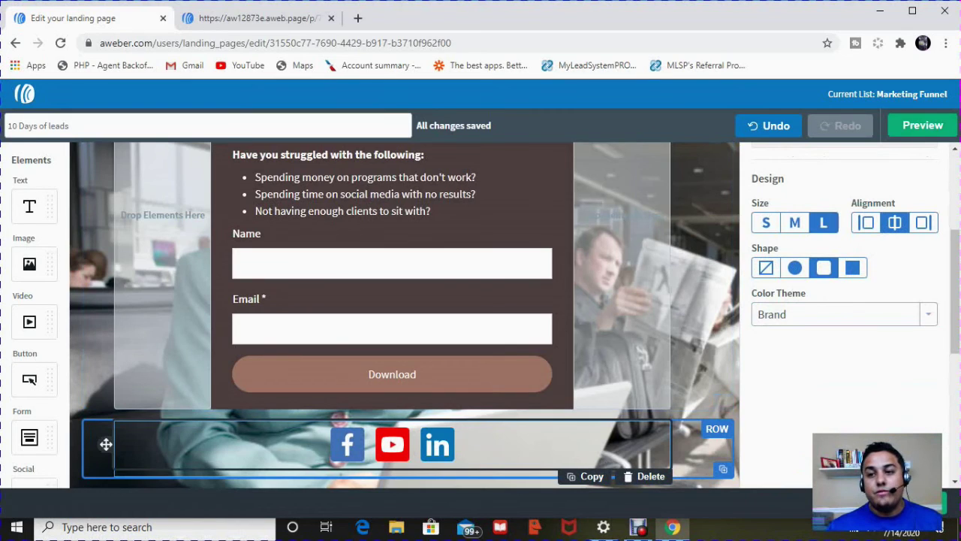
{"action": "scroll", "coordinate": [391, 376], "scroll_direction": "up", "scroll_amount": 4}
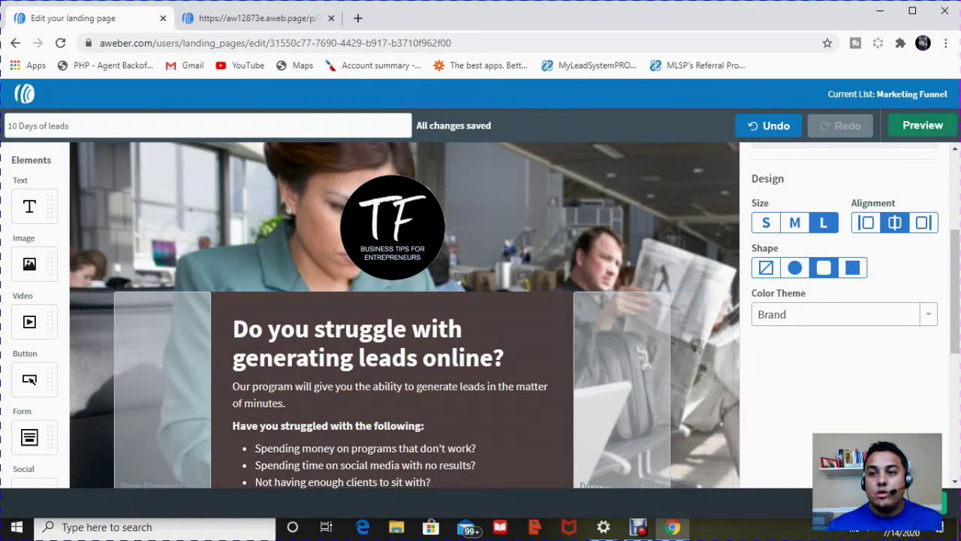
Step: Preview the landing page in mobile and desktop layouts, then go back to the Landing Pages list
{"action": "left_click", "coordinate": [922, 125]}
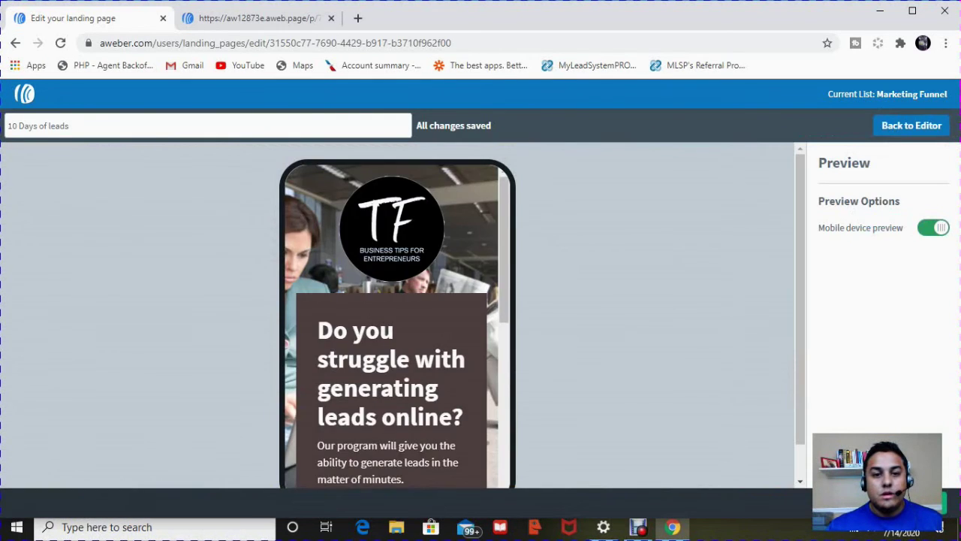
{"action": "scroll", "coordinate": [397, 315], "scroll_direction": "down", "scroll_amount": 6}
{"action": "scroll", "coordinate": [397, 316], "scroll_direction": "up", "scroll_amount": 4}
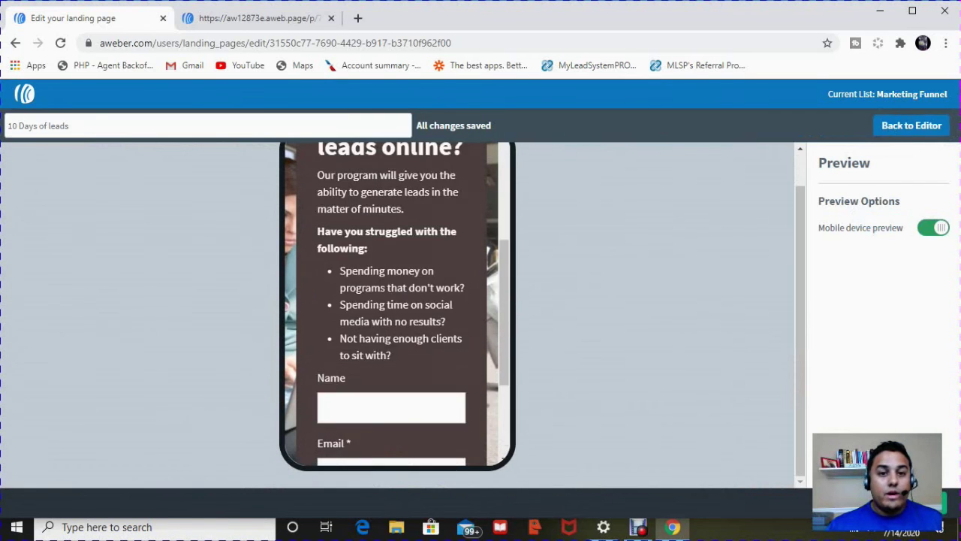
{"action": "scroll", "coordinate": [396, 315], "scroll_direction": "up", "scroll_amount": 3}
{"action": "scroll", "coordinate": [396, 315], "scroll_direction": "down", "scroll_amount": 5}
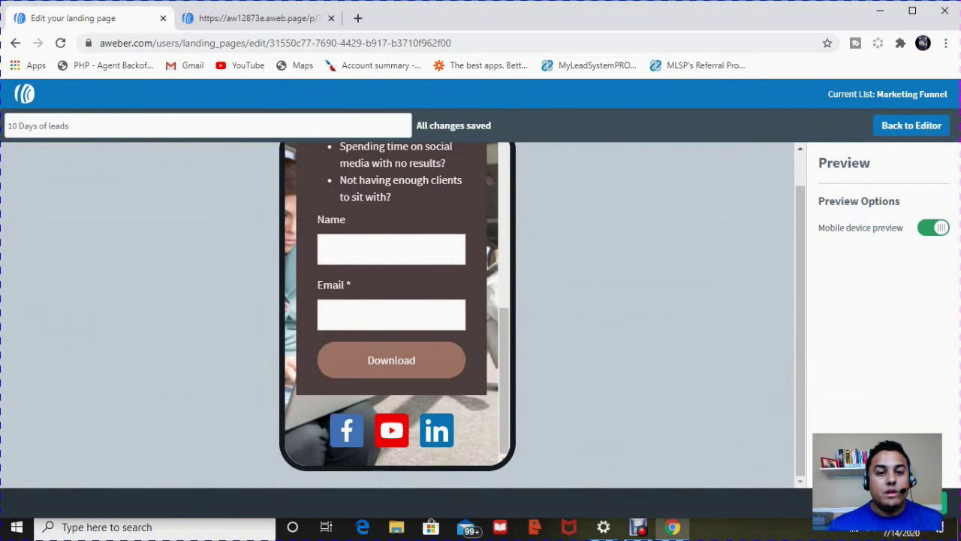
{"action": "scroll", "coordinate": [397, 315], "scroll_direction": "up", "scroll_amount": 6}
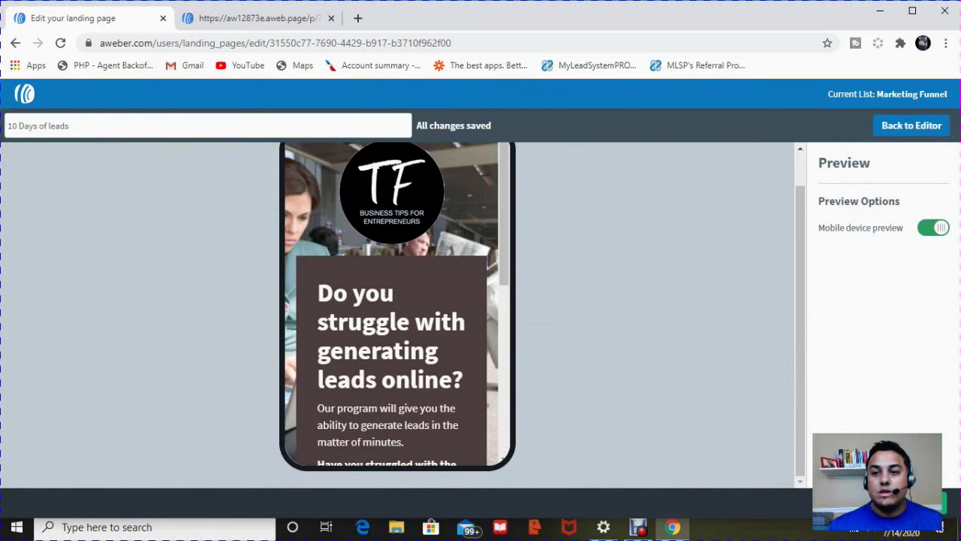
{"action": "left_click", "coordinate": [933, 227]}
{"action": "scroll", "coordinate": [396, 315], "scroll_direction": "down", "scroll_amount": 3}
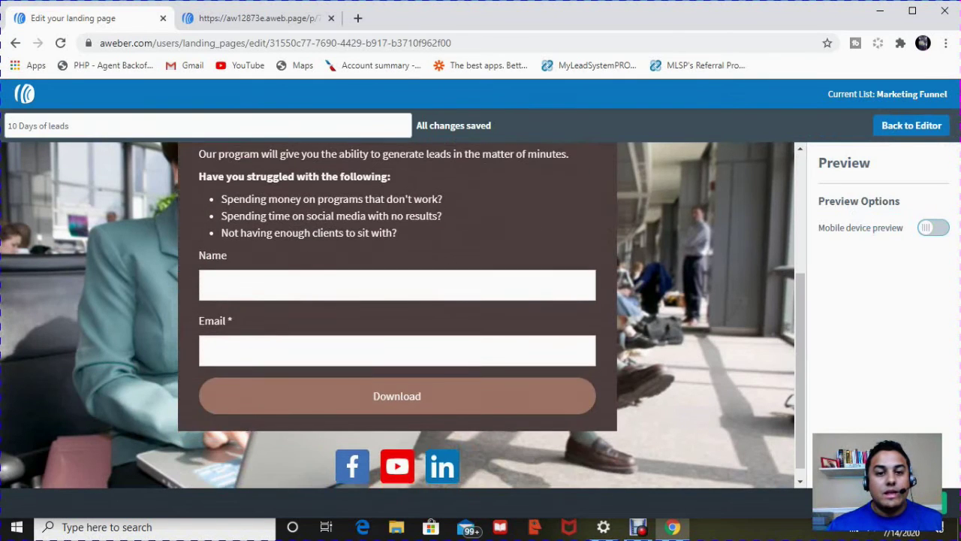
{"action": "scroll", "coordinate": [397, 316], "scroll_direction": "up", "scroll_amount": 3}
{"action": "scroll", "coordinate": [397, 316], "scroll_direction": "down", "scroll_amount": 3}
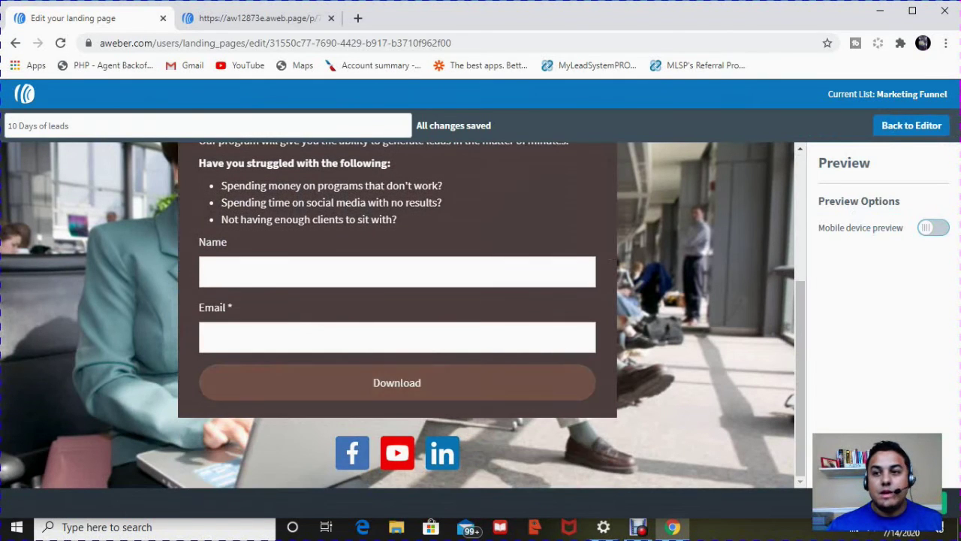
{"action": "key", "text": "alt+Left"}
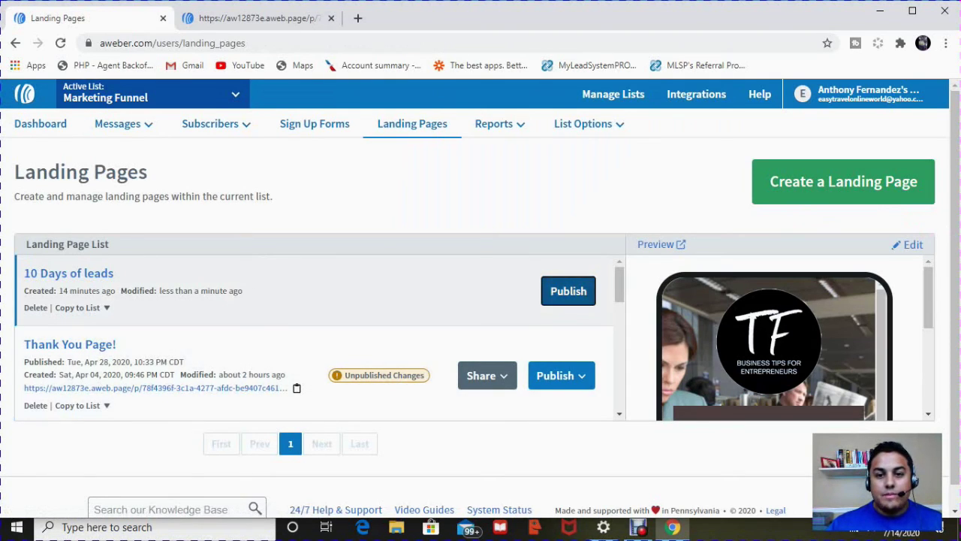
Step: Publish '10 Days of leads' and open its live page URL in a new tab
{"action": "left_click", "coordinate": [568, 291]}
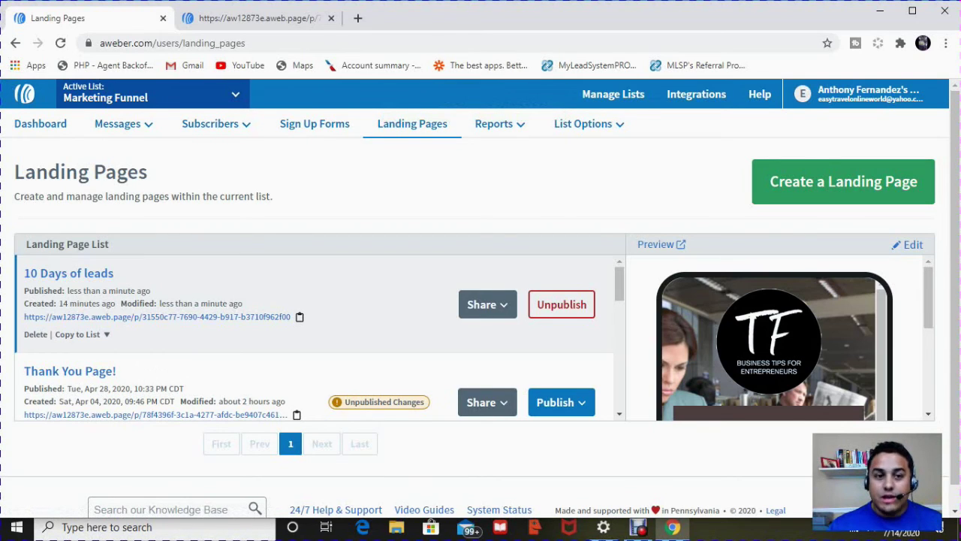
{"action": "left_click", "coordinate": [157, 316]}
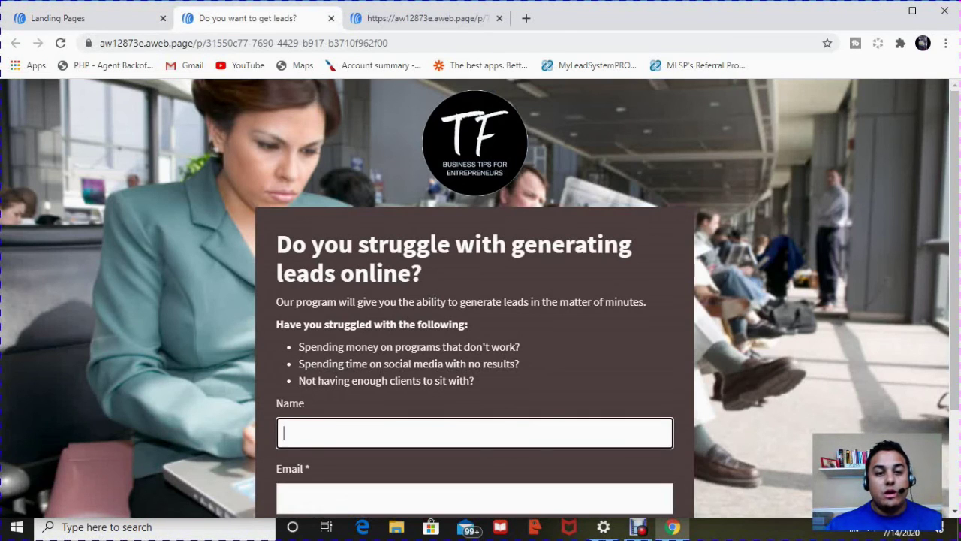
Step: Submit a test sign-up with a first name and a saved email address via Download
{"action": "type", "text": "anth"}
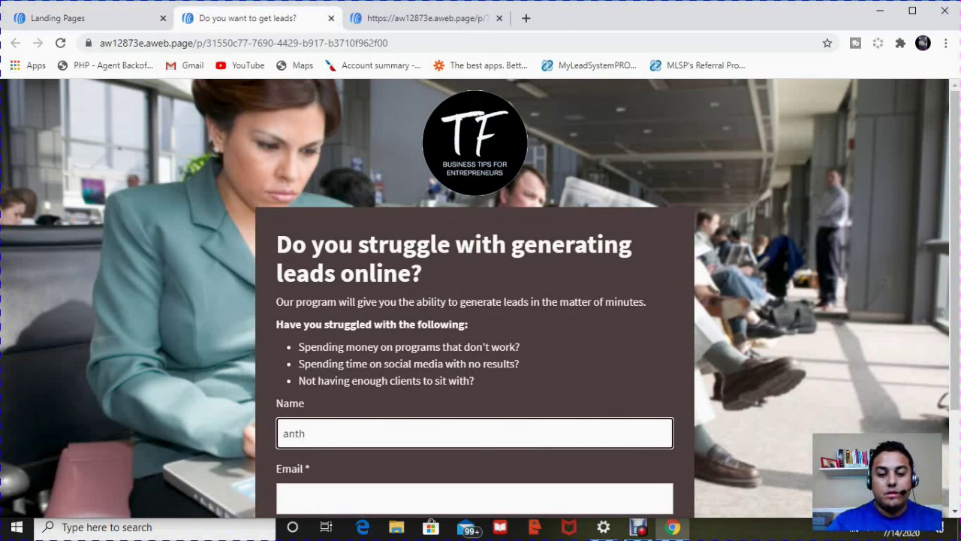
{"action": "type", "text": "ony"}
{"action": "key", "text": "Tab"}
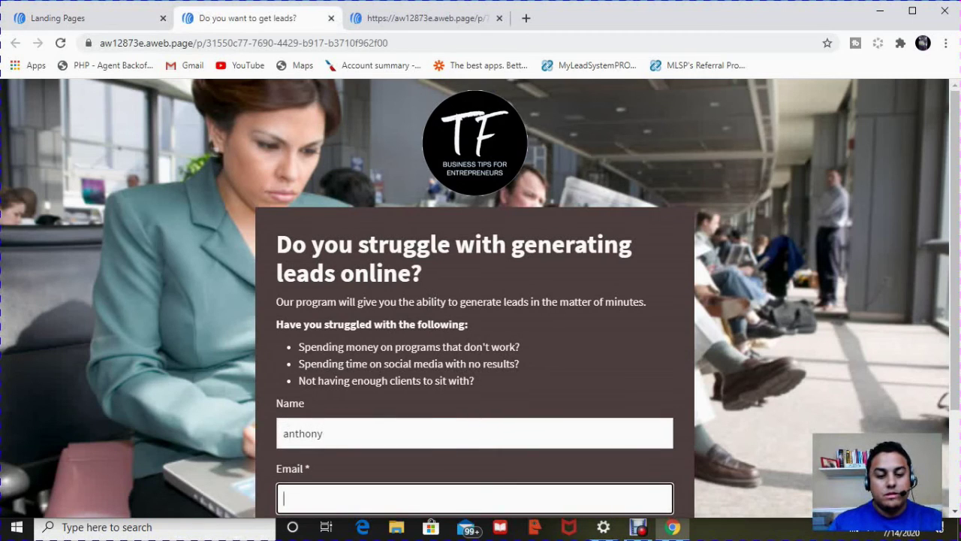
{"action": "type", "text": "afer"}
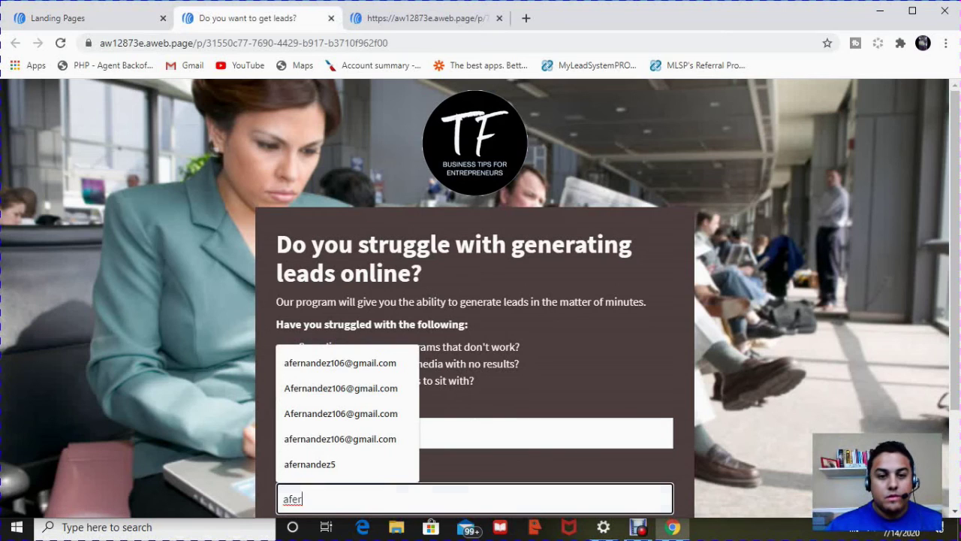
{"action": "key", "text": "Down"}
{"action": "key", "text": "Return"}
{"action": "key", "text": "Tab"}
{"action": "key", "text": "Return"}
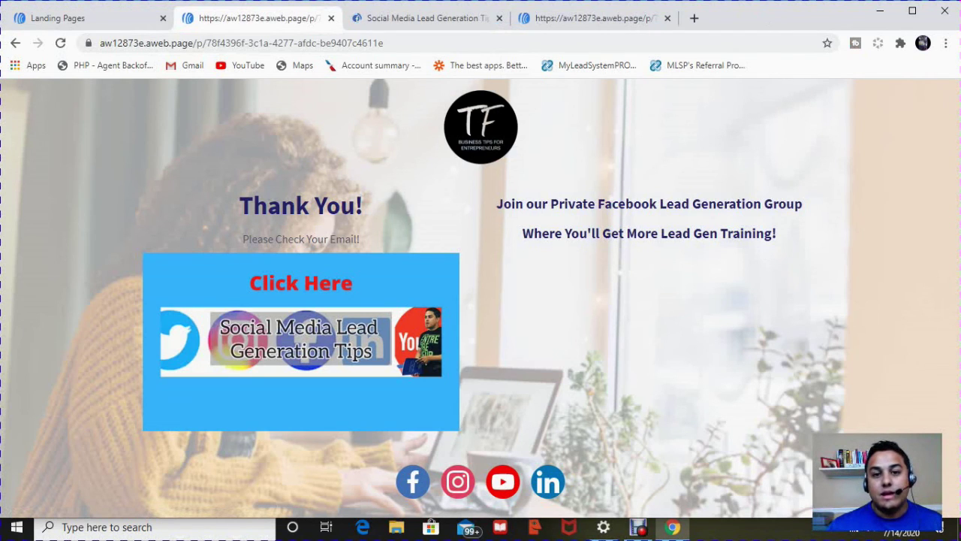
Step: Switch back to the AWeber Landing Pages list in the first browser tab
{"action": "key", "text": "ctrl+1"}
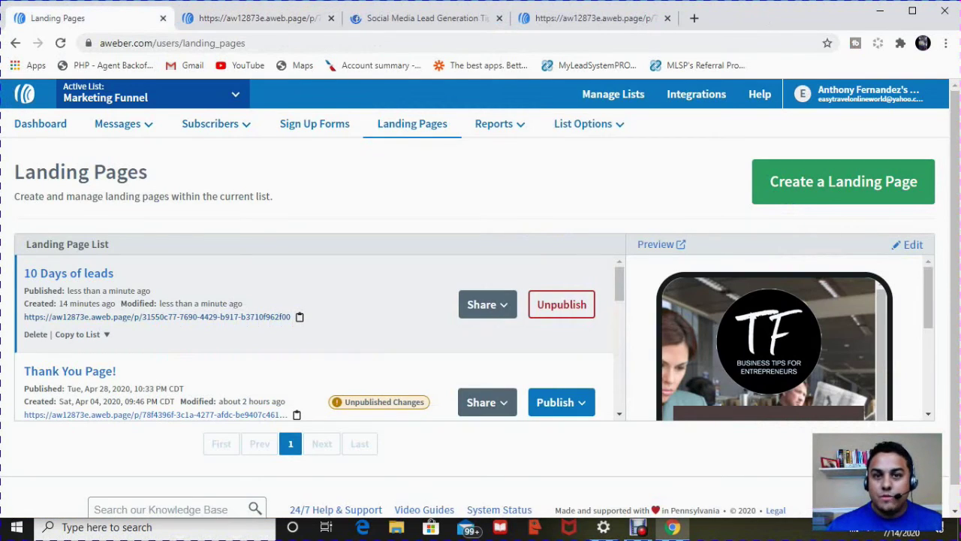